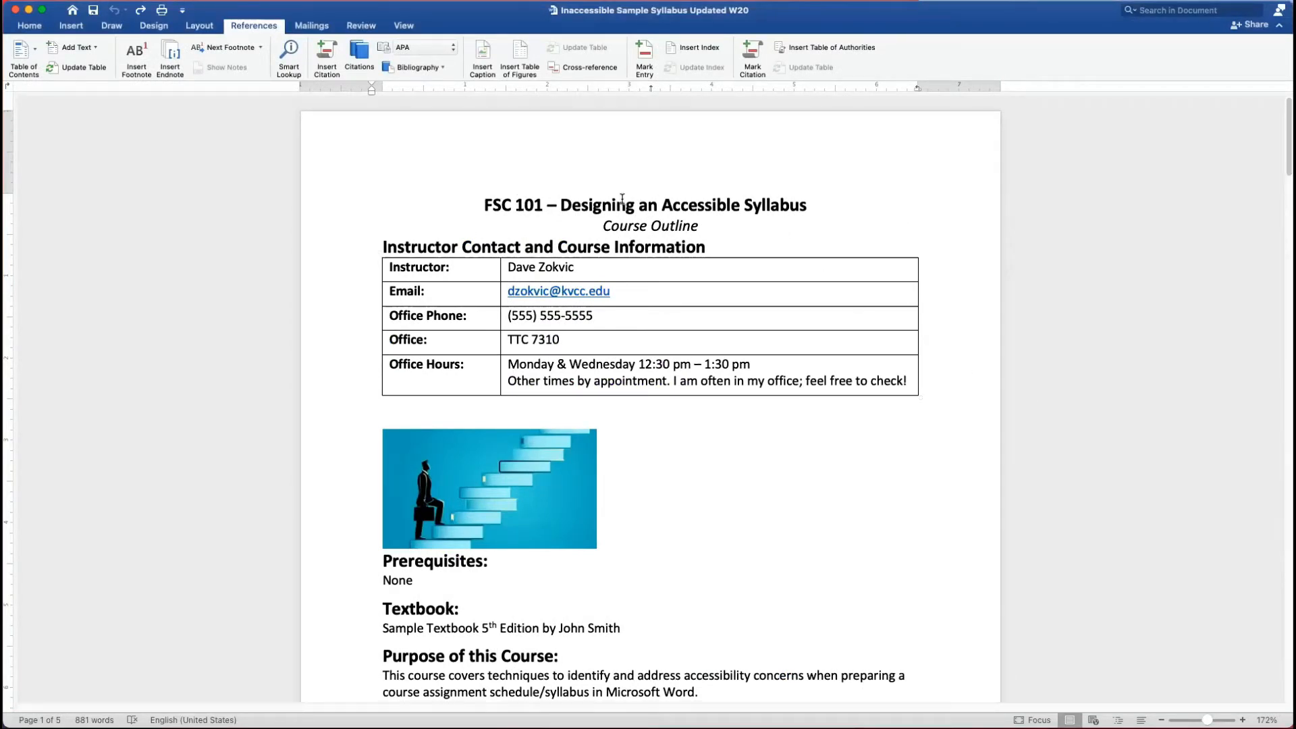
# Apply the Heading 1 style to the title line "FSC 101 – Designing an Accessible Syllabus"
pyautogui.click(30, 25)
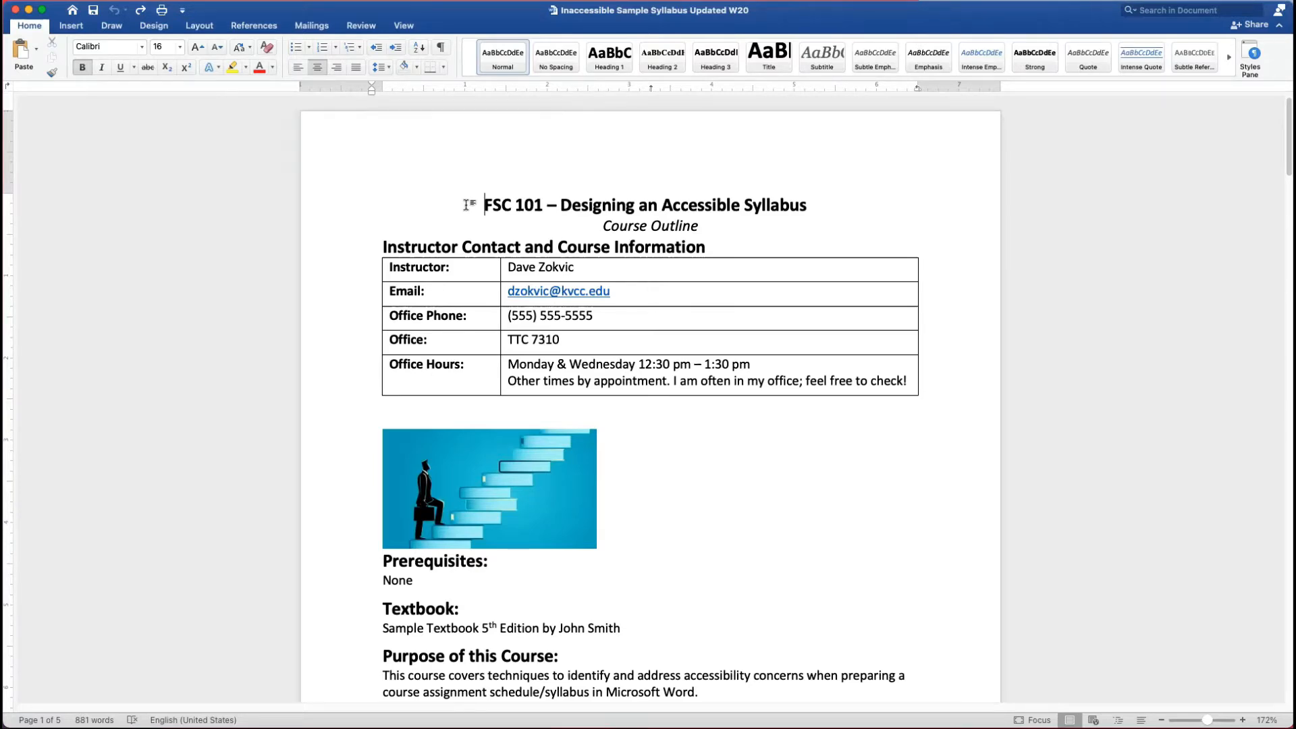
pyautogui.moveTo(471, 204); pyautogui.dragTo(790, 205)
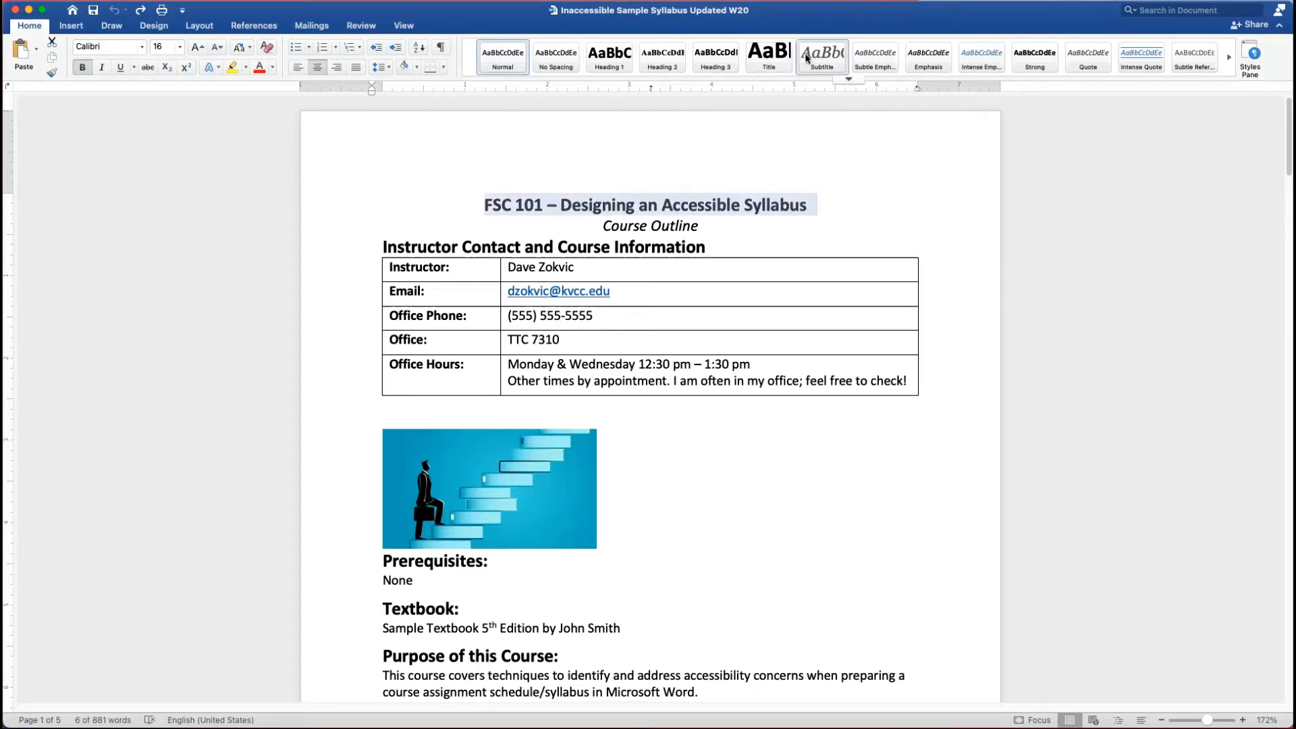
pyautogui.click(614, 70)
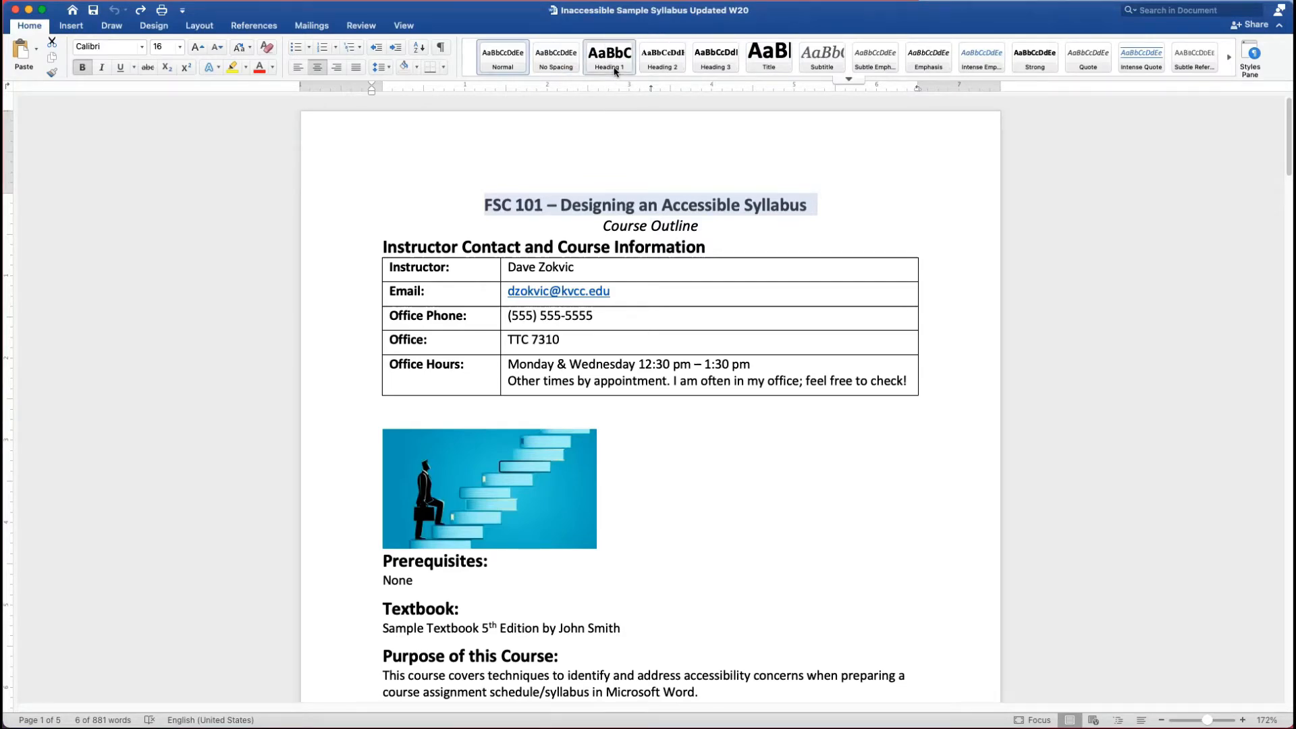
pyautogui.click(614, 70)
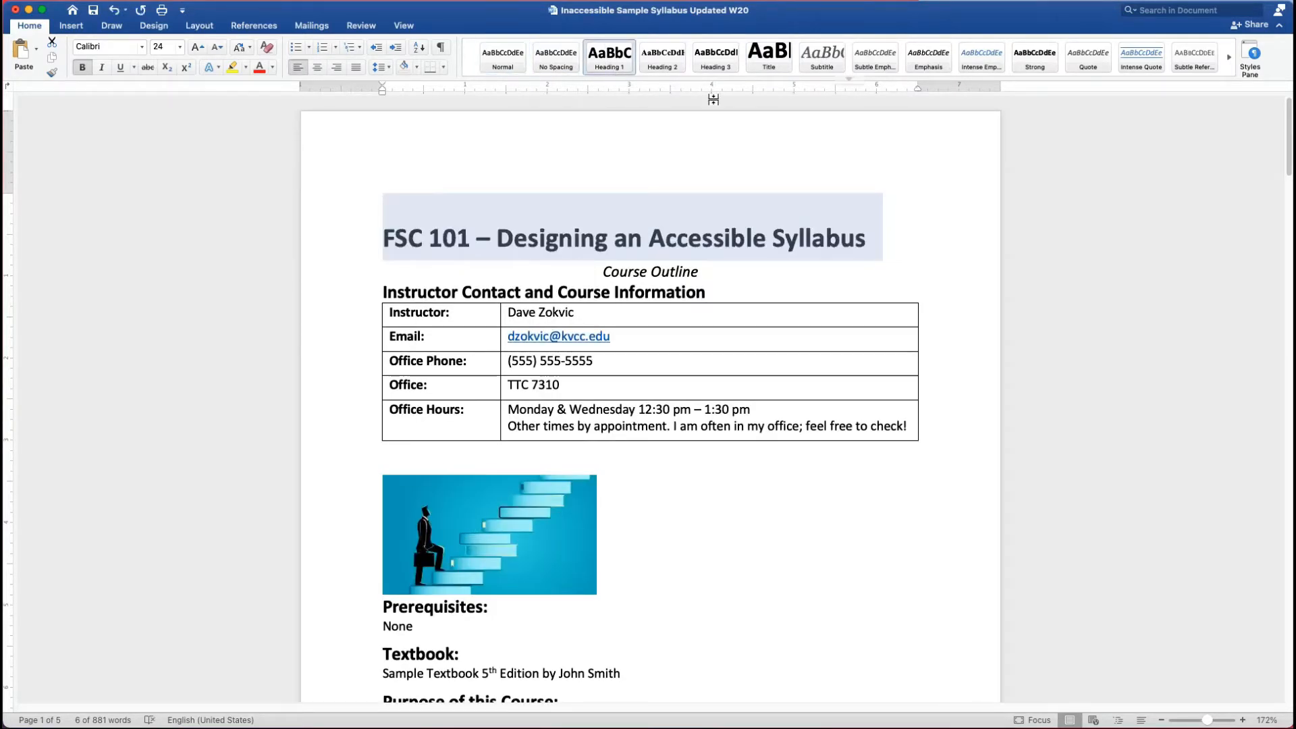
pyautogui.click(721, 148)
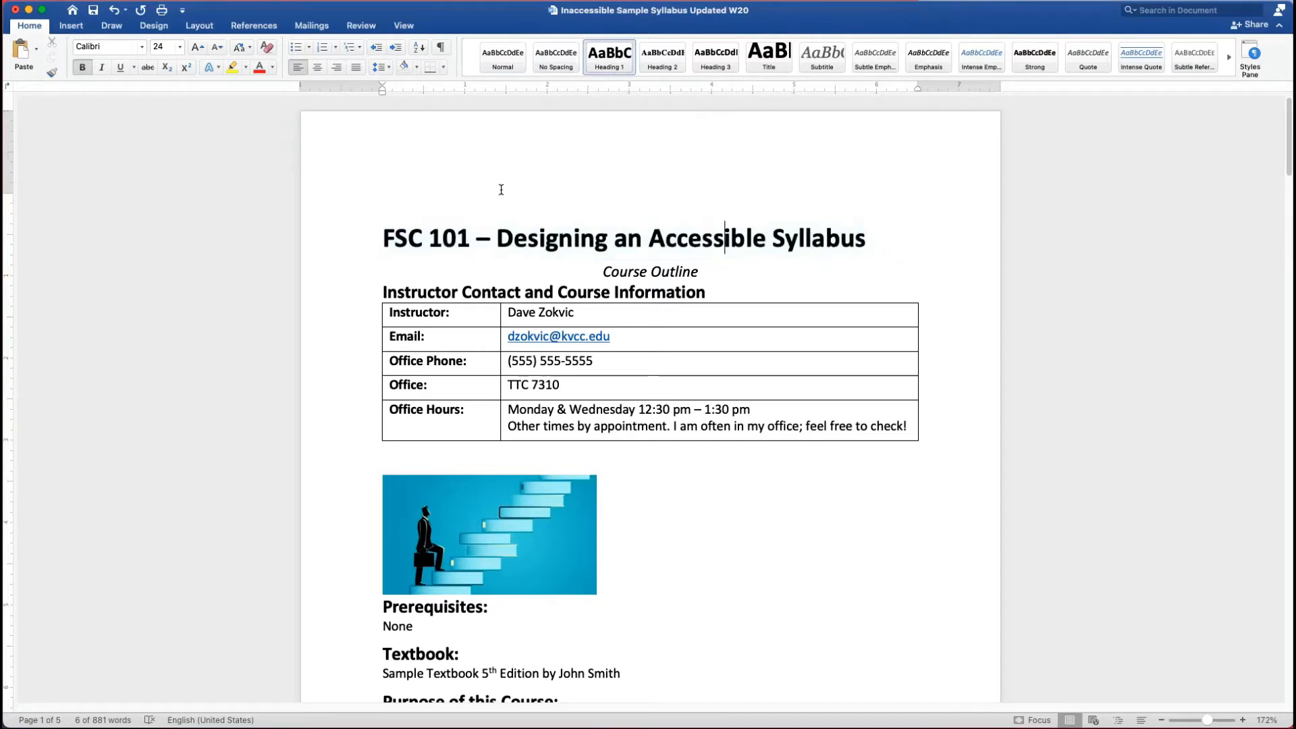
# Set the title line's font size to 20 and center it on the page
pyautogui.moveTo(390, 223); pyautogui.dragTo(852, 216)
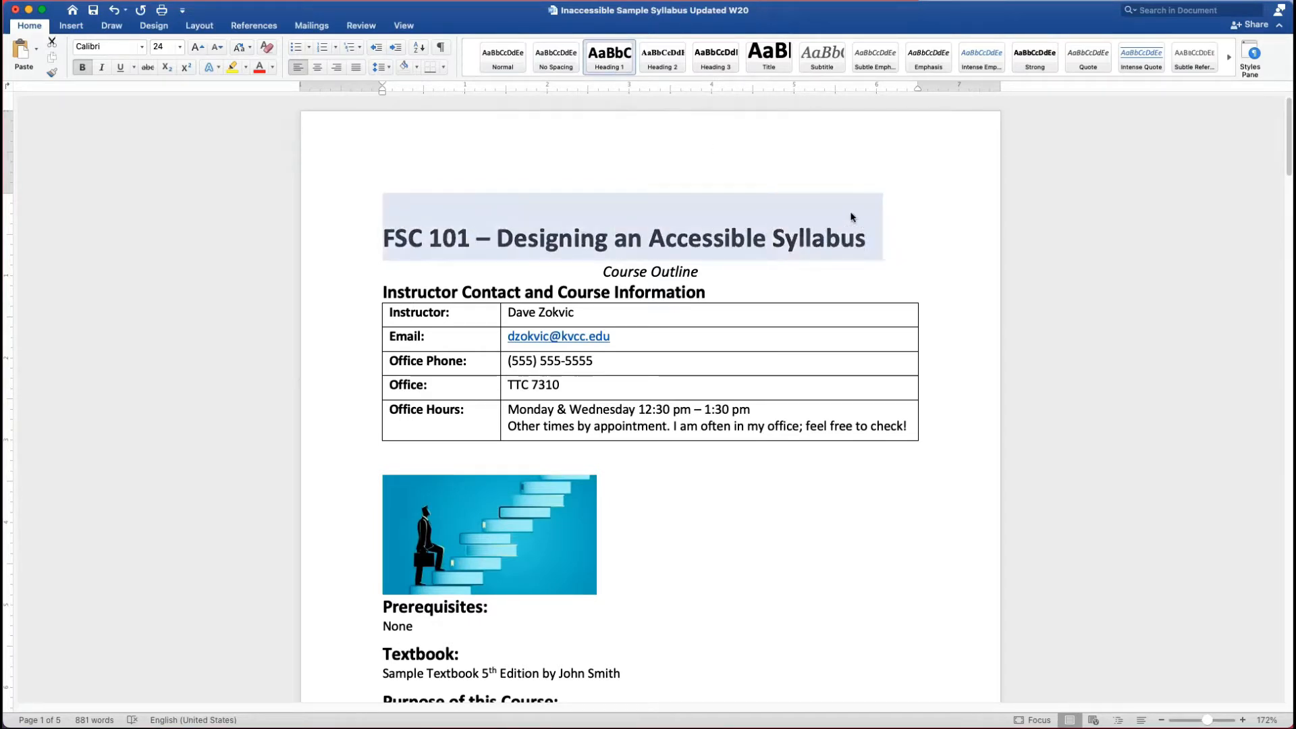
pyautogui.click(743, 180)
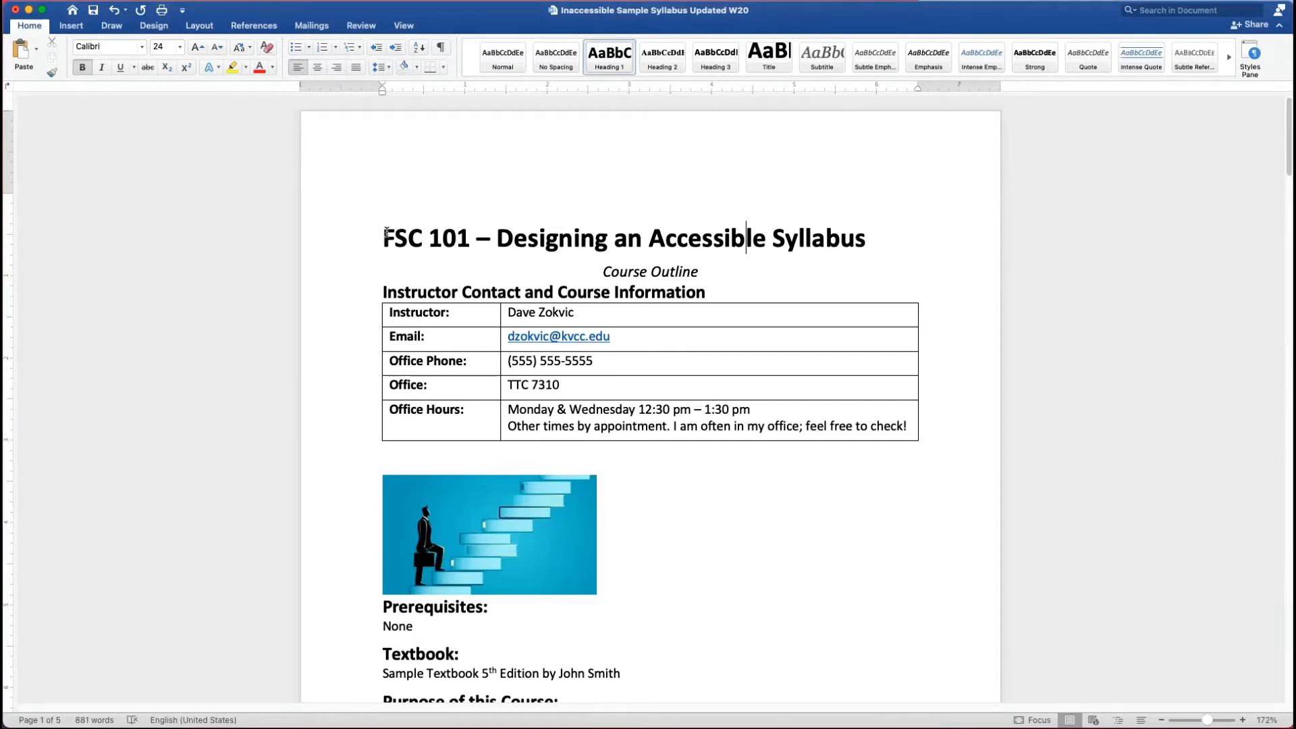
pyautogui.moveTo(386, 236); pyautogui.dragTo(792, 215)
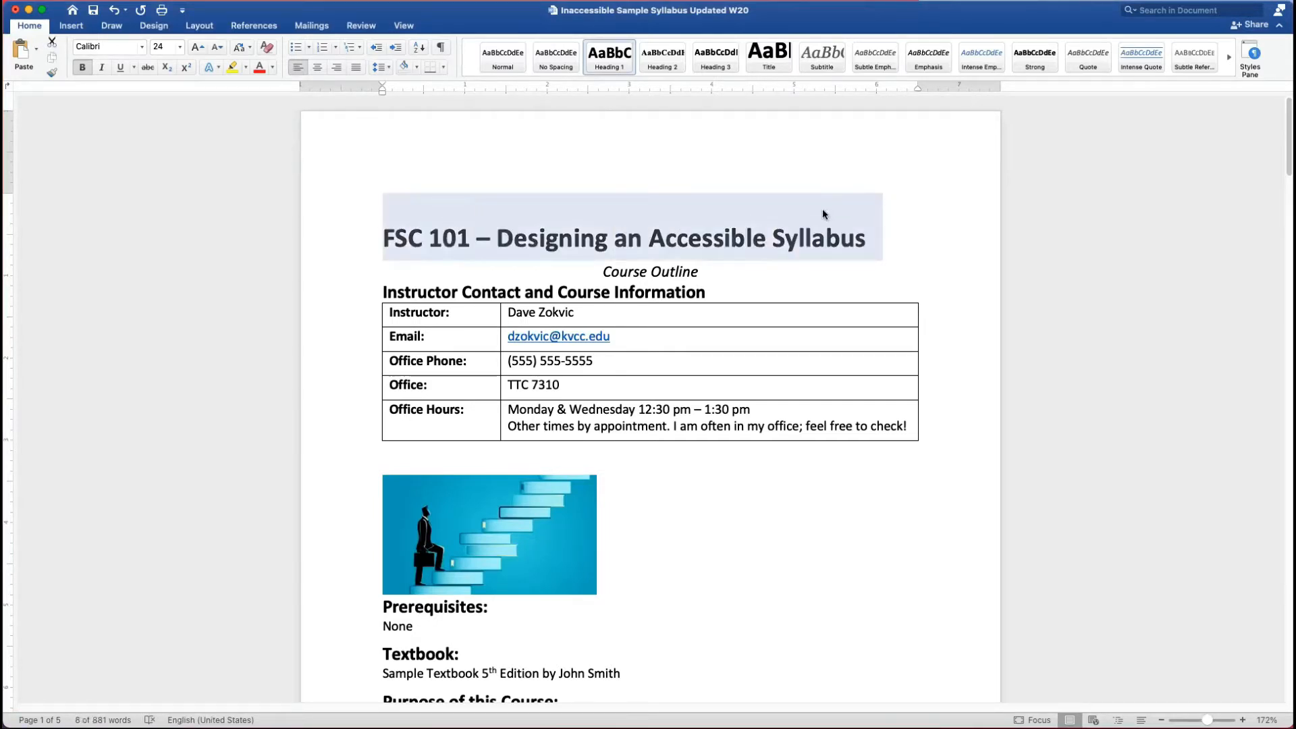
pyautogui.click(180, 47)
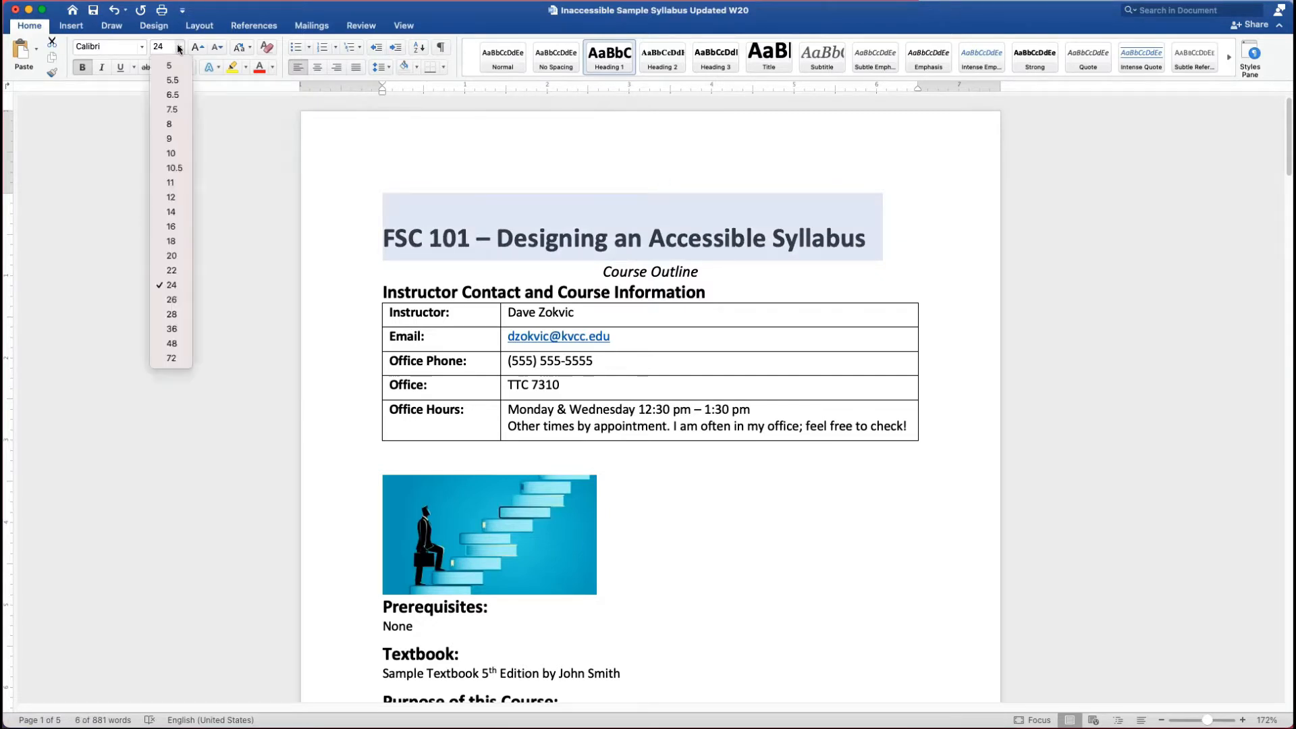
pyautogui.click(180, 254)
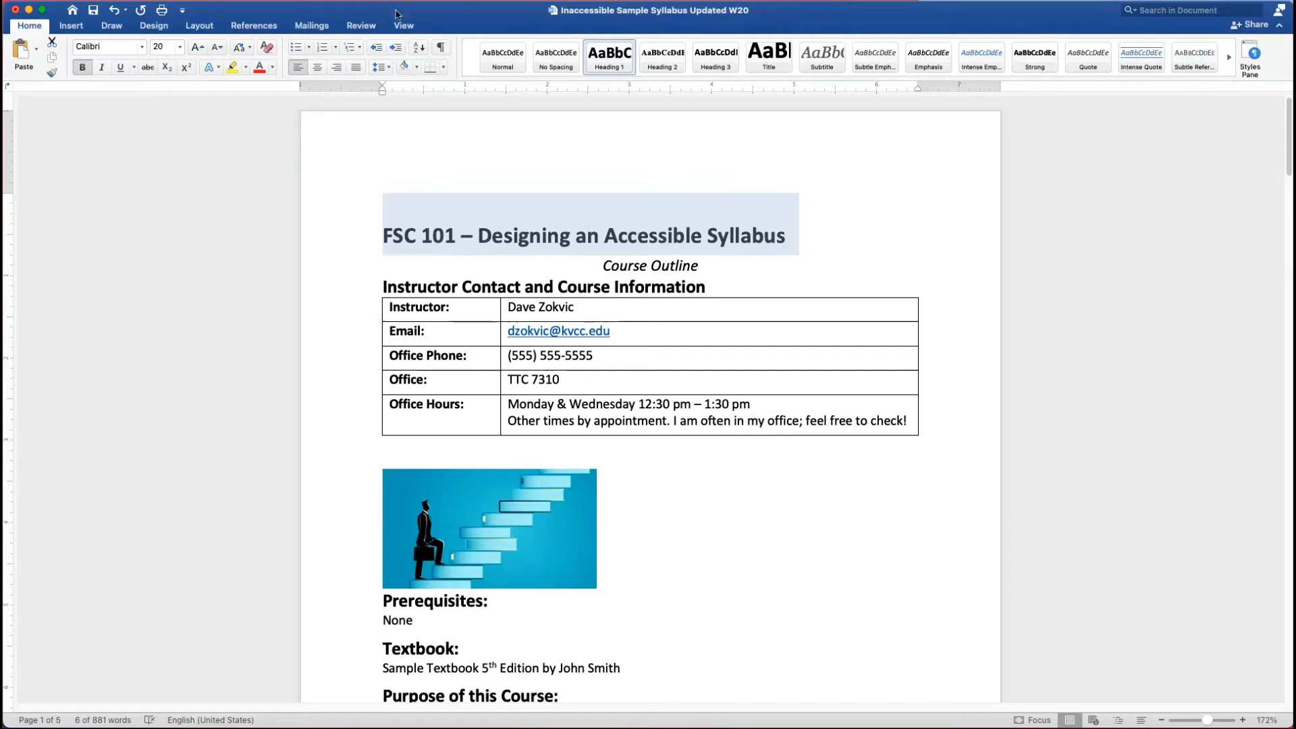
pyautogui.click(317, 67)
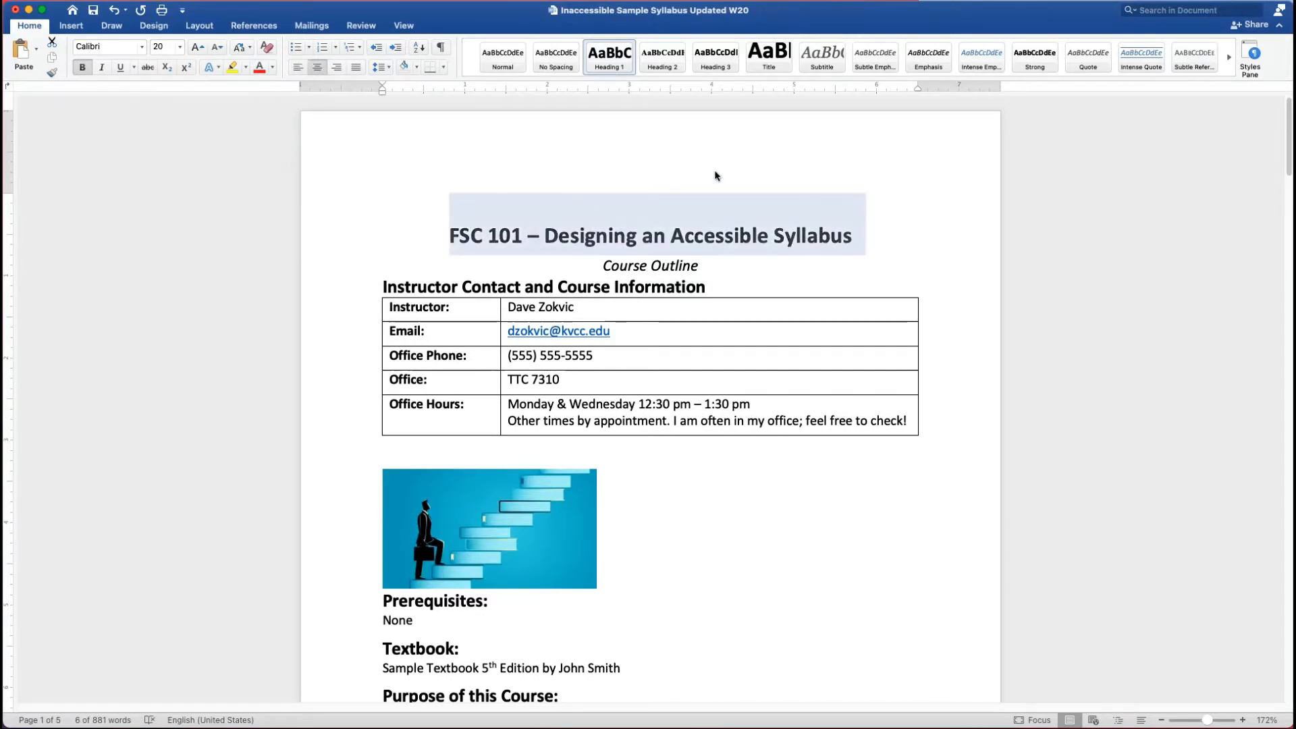
# Update the Heading 1 style to match the formatting of the syllabus title
pyautogui.click(667, 236)
pyautogui.moveTo(452, 233); pyautogui.dragTo(823, 216)
pyautogui.rightClick(609, 68)
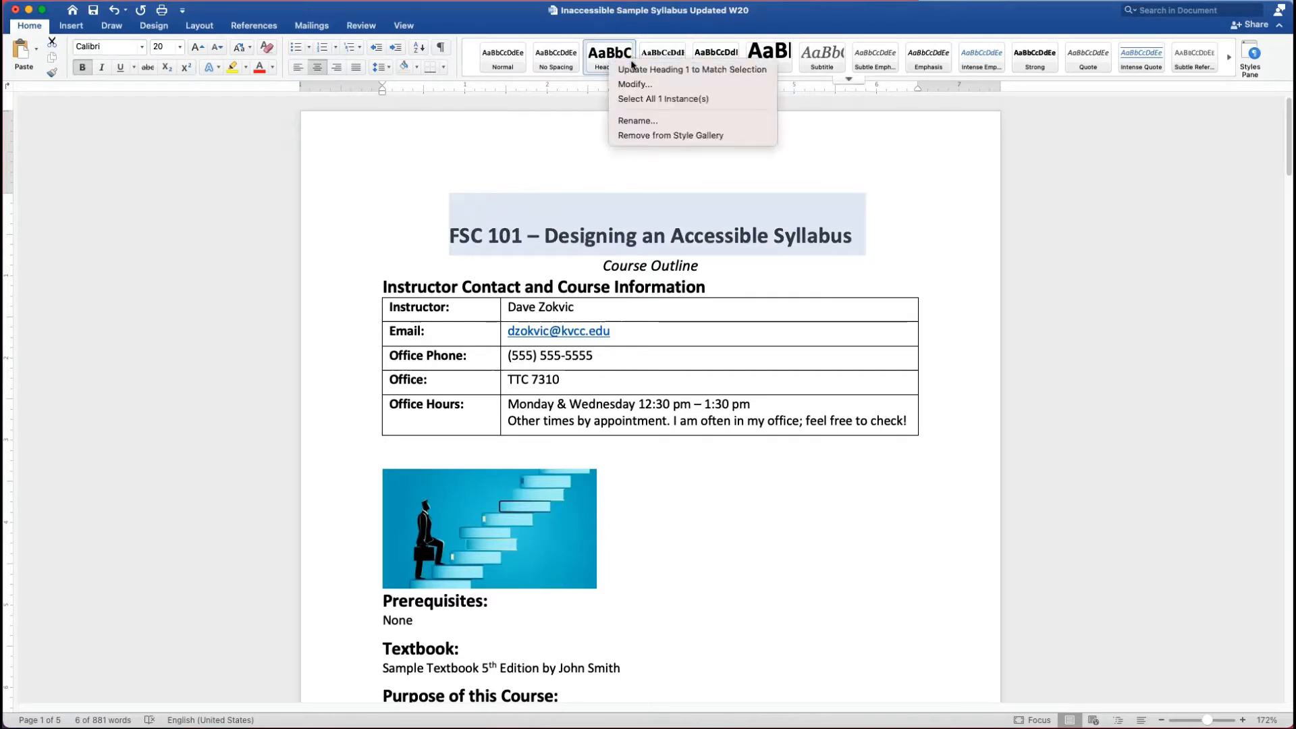
pyautogui.click(661, 70)
pyautogui.click(570, 165)
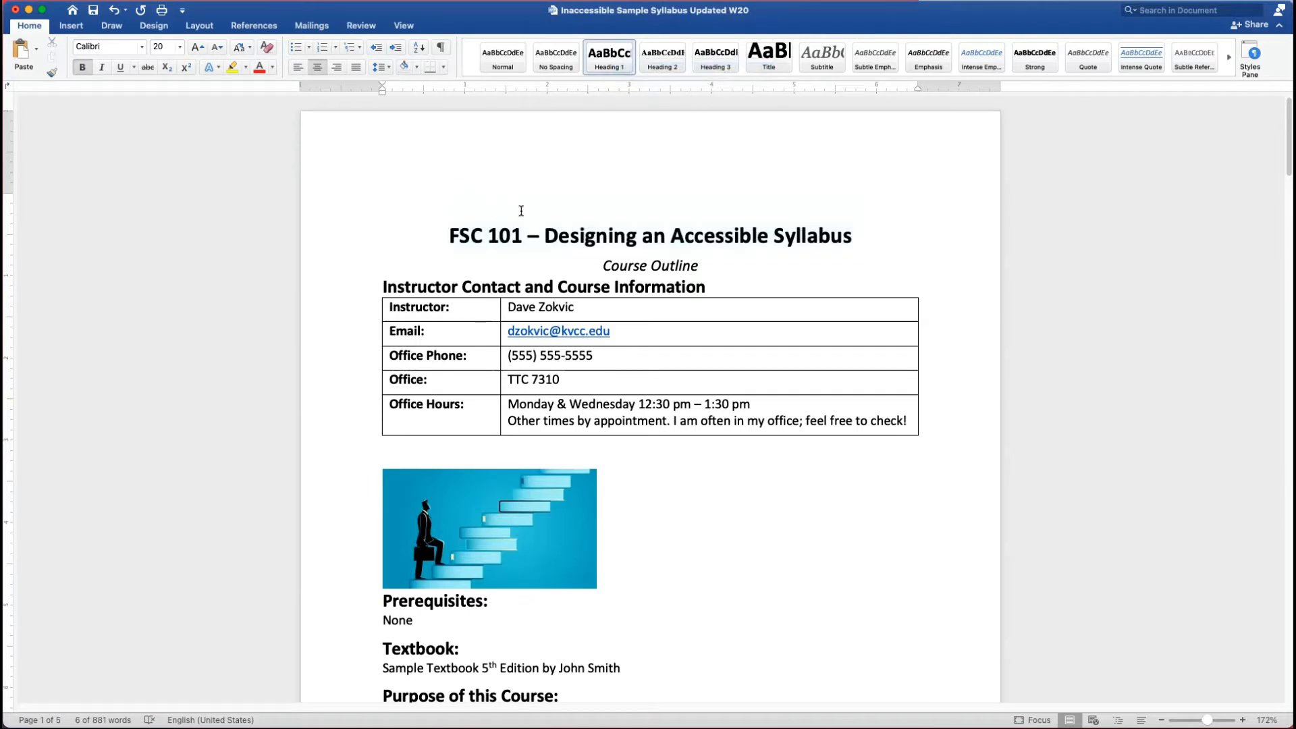
# Examine the title and the section headings from Instructor Contact to Purpose of this Course to identify the document's heading hierarchy
pyautogui.moveTo(476, 240); pyautogui.dragTo(851, 252)
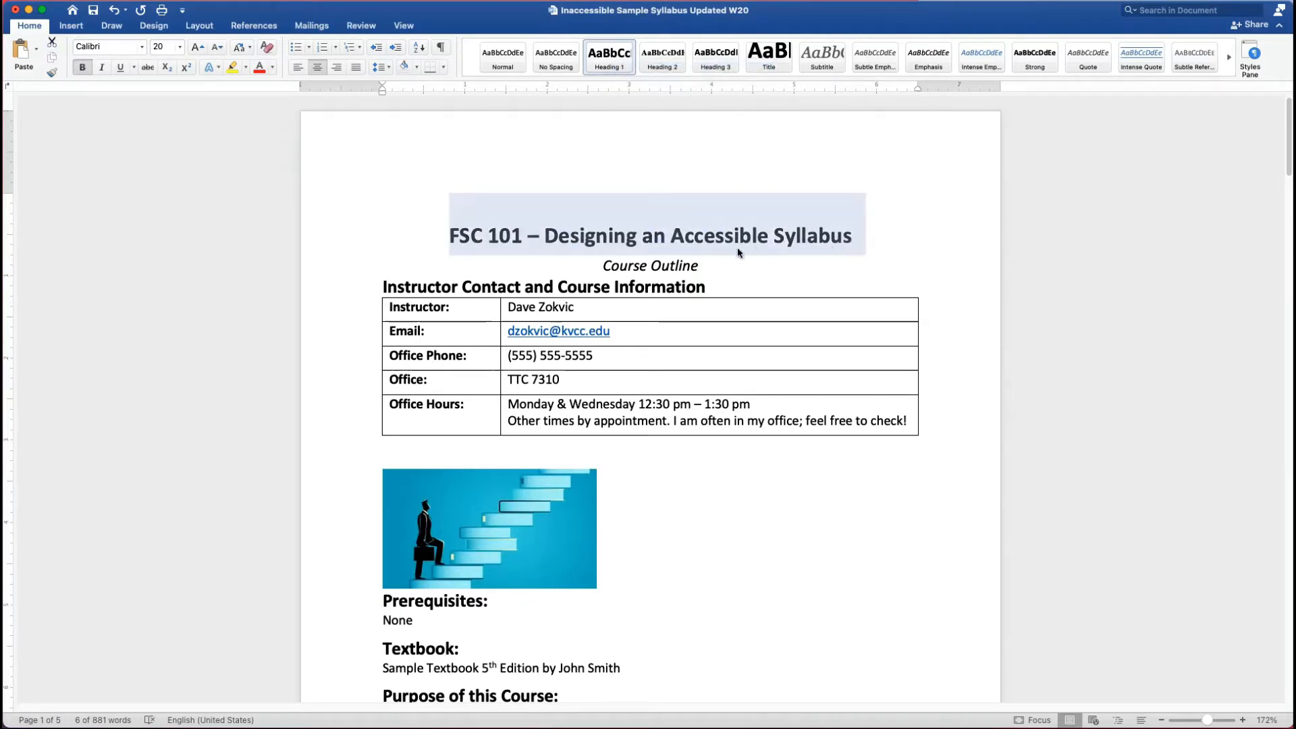
pyautogui.scroll(-2, 531, 268)
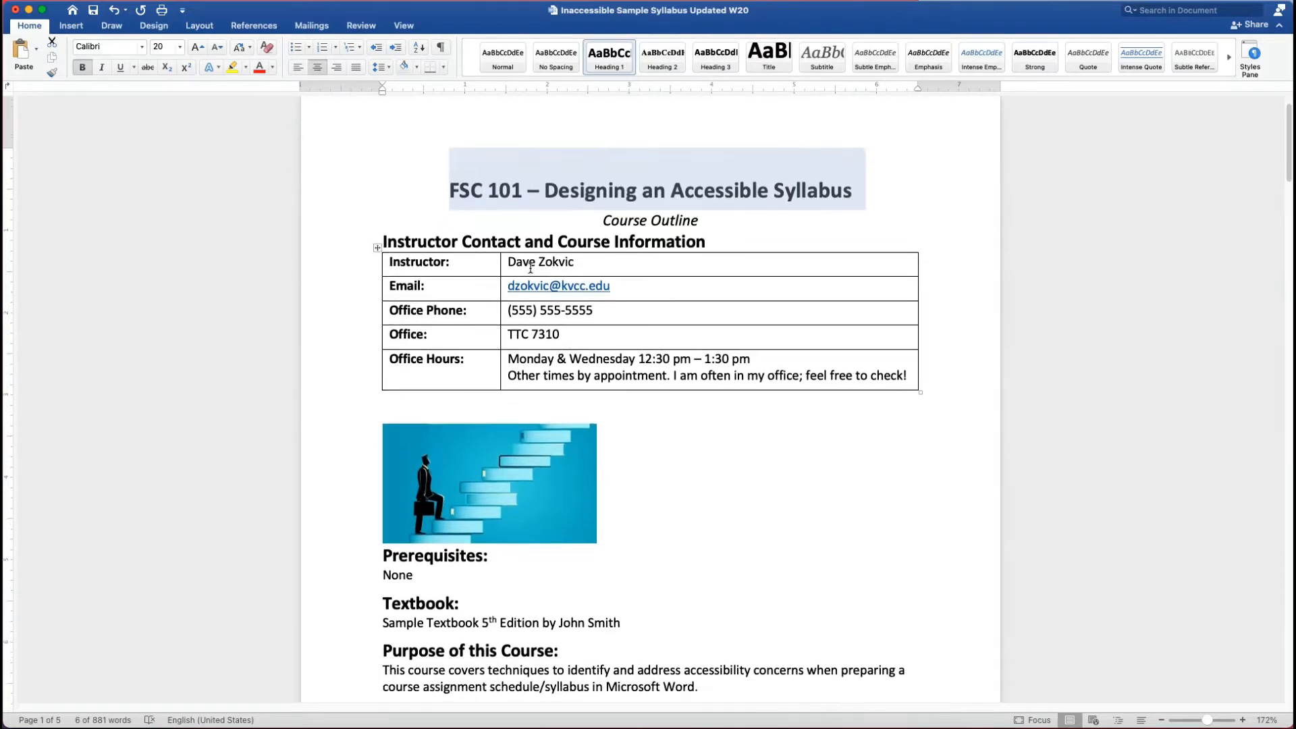
pyautogui.scroll(-2, 530, 268)
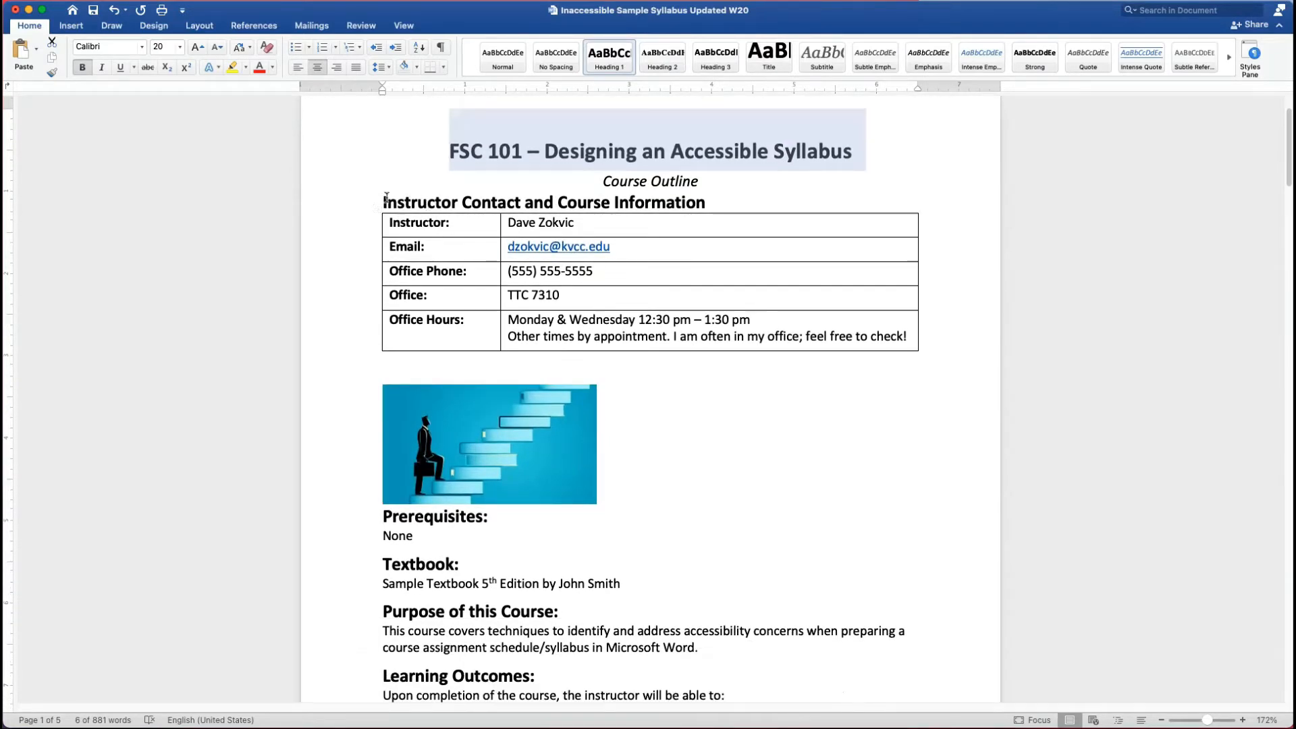
pyautogui.moveTo(386, 198); pyautogui.dragTo(694, 192)
pyautogui.click(745, 194)
pyautogui.scroll(-6, 396, 396)
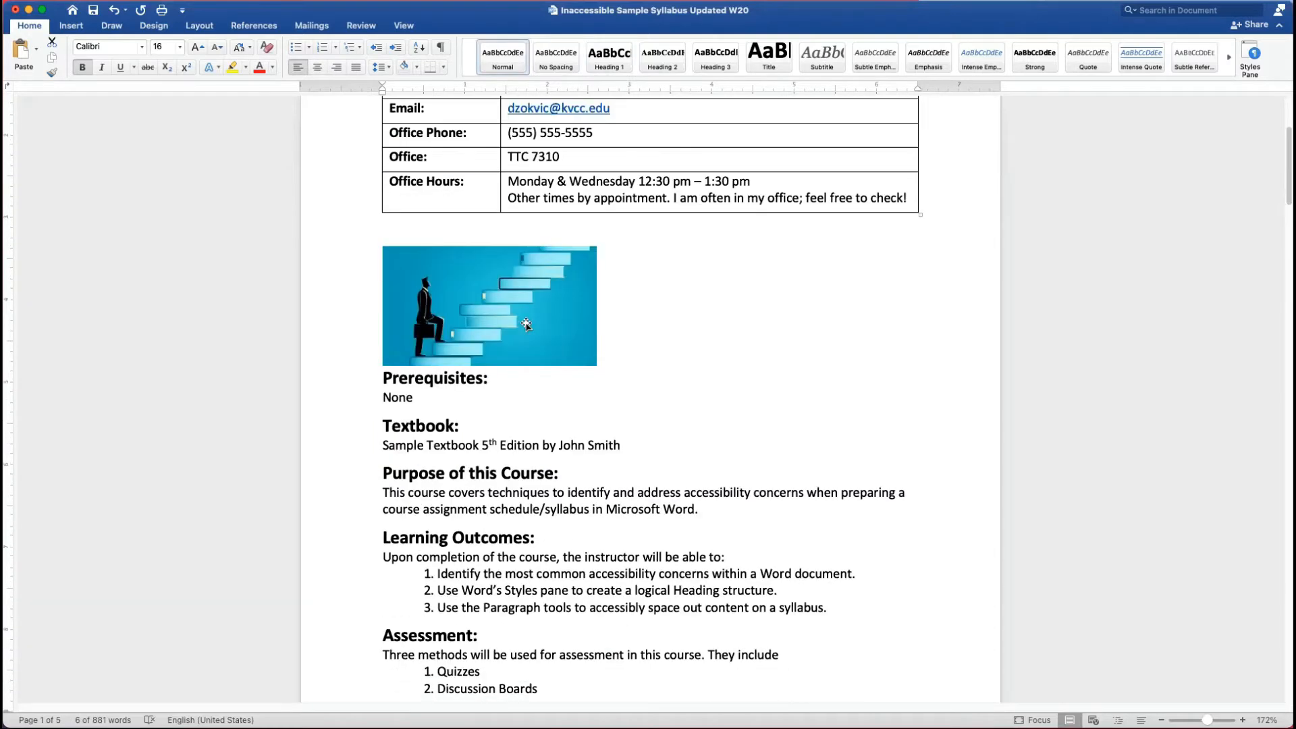
pyautogui.moveTo(390, 380); pyautogui.dragTo(417, 404)
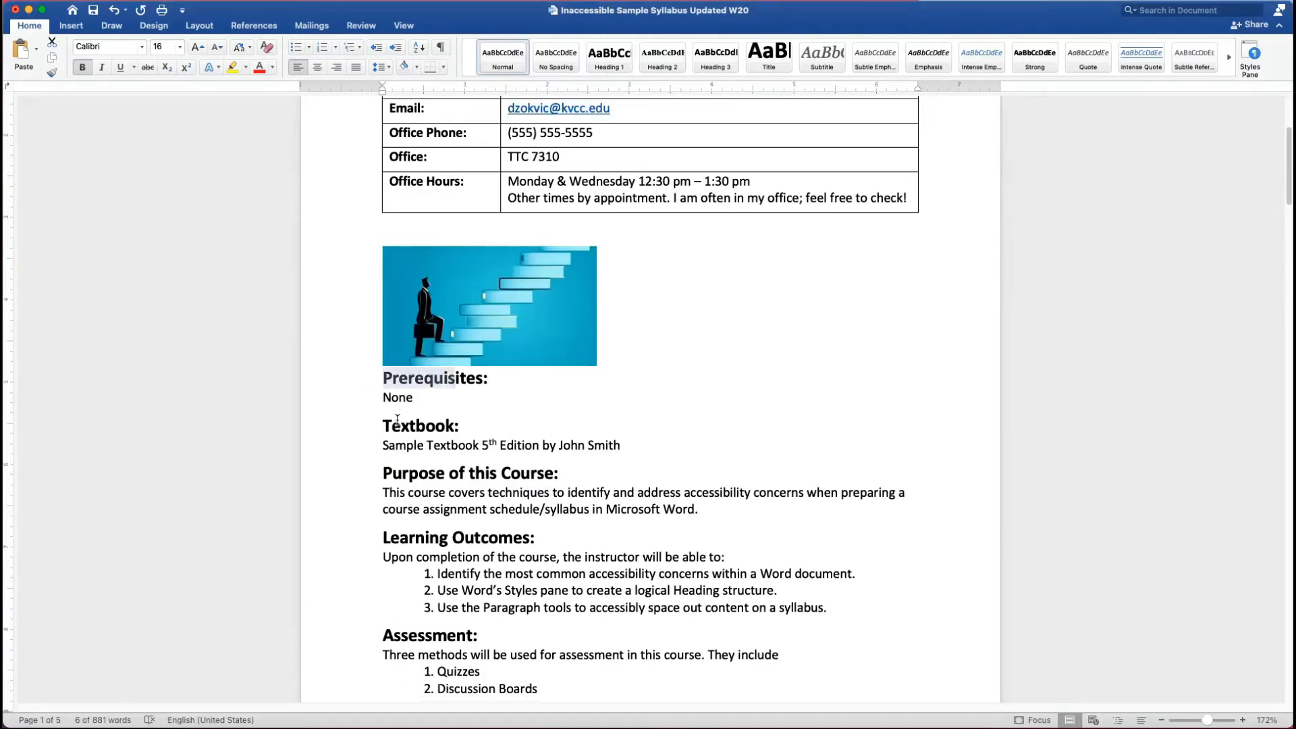
pyautogui.tripleClick(398, 422)
pyautogui.moveTo(404, 472); pyautogui.dragTo(508, 476)
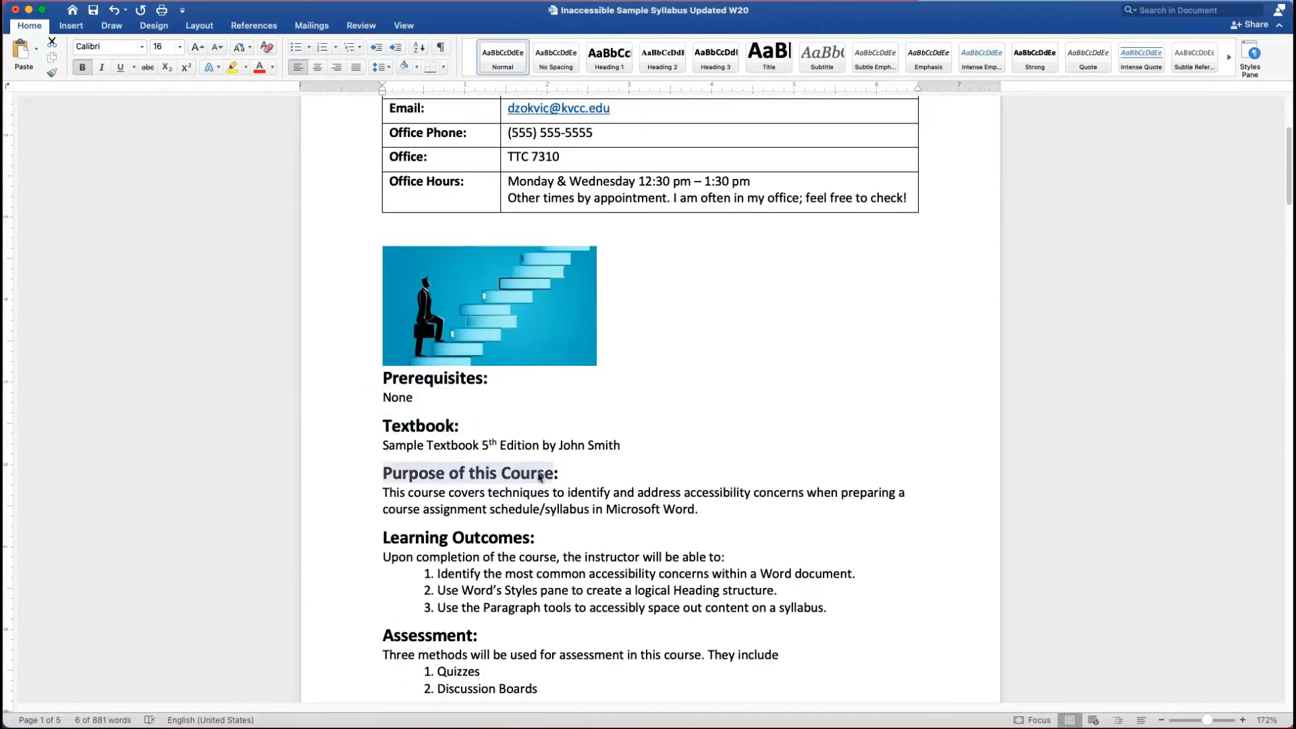
pyautogui.scroll(5, 567, 403)
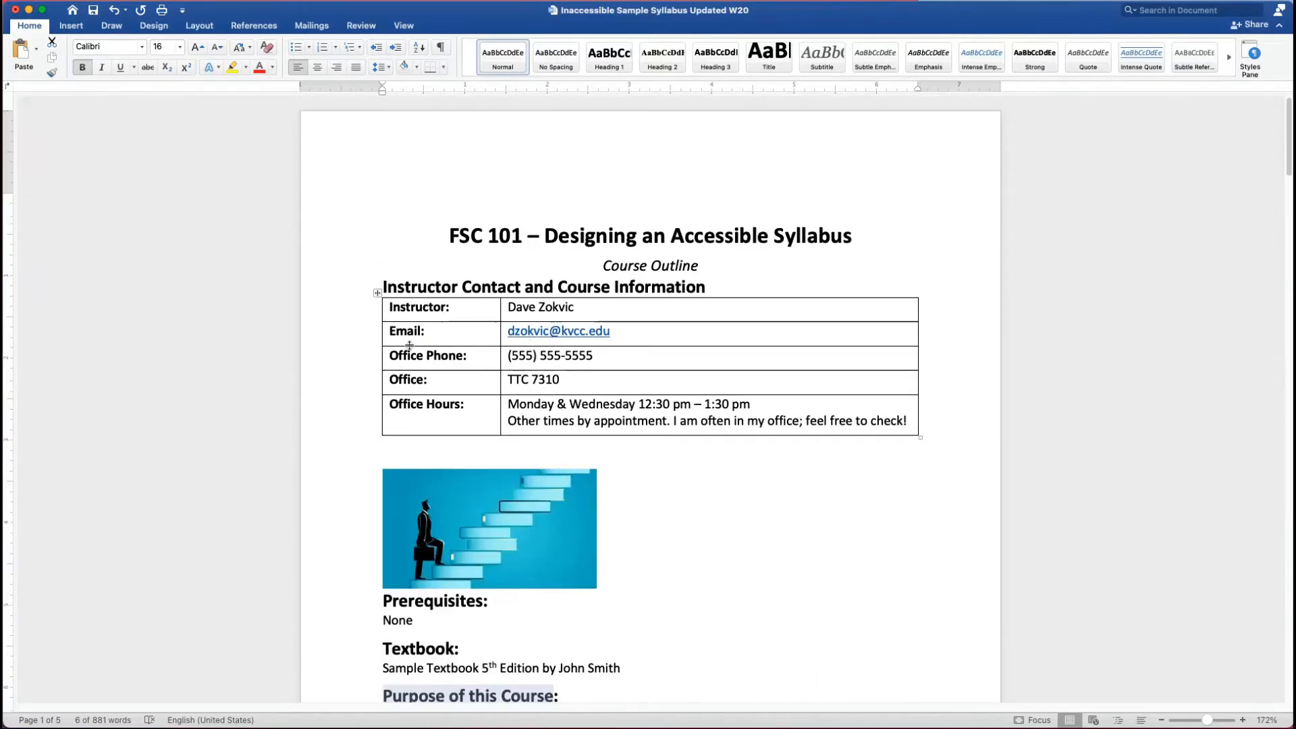
pyautogui.scroll(-2, 399, 412)
pyautogui.moveTo(385, 545); pyautogui.dragTo(483, 547)
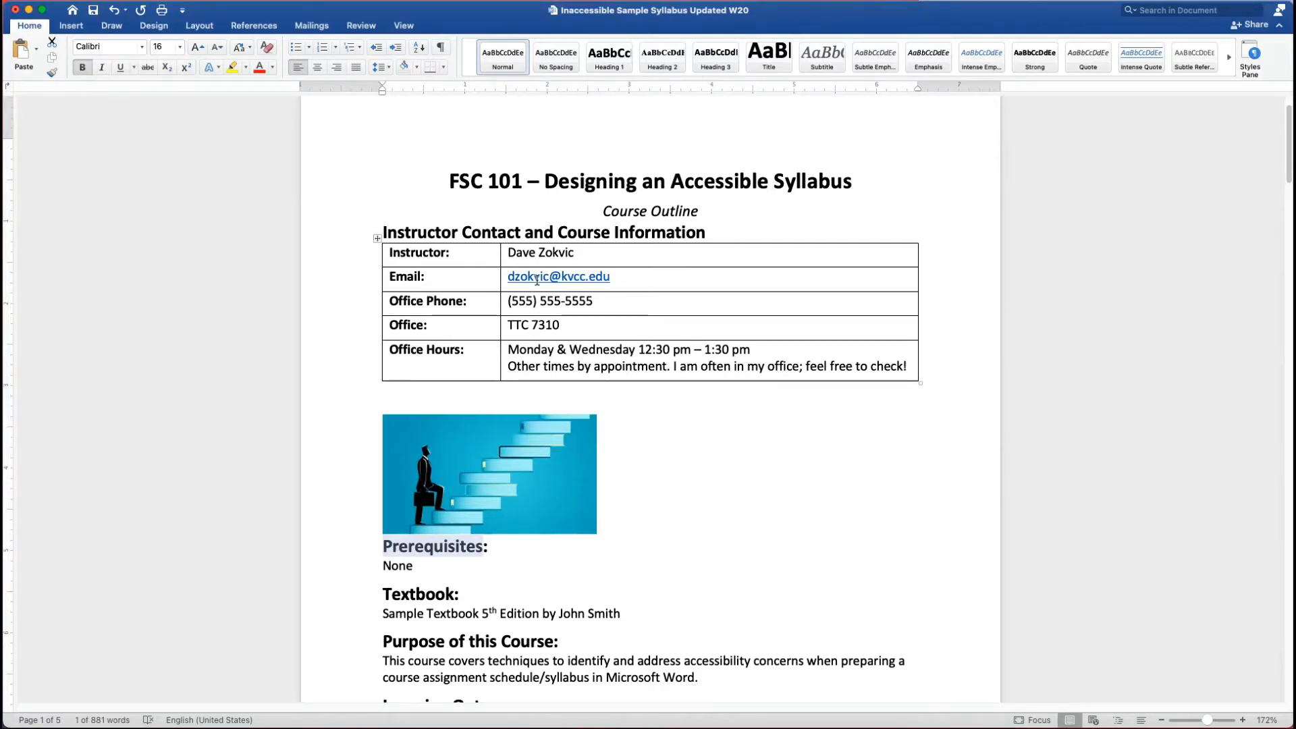
# Apply Heading 2 to "Instructor Contact and Course Information" and format it in Calibri at size 14
pyautogui.click(348, 241)
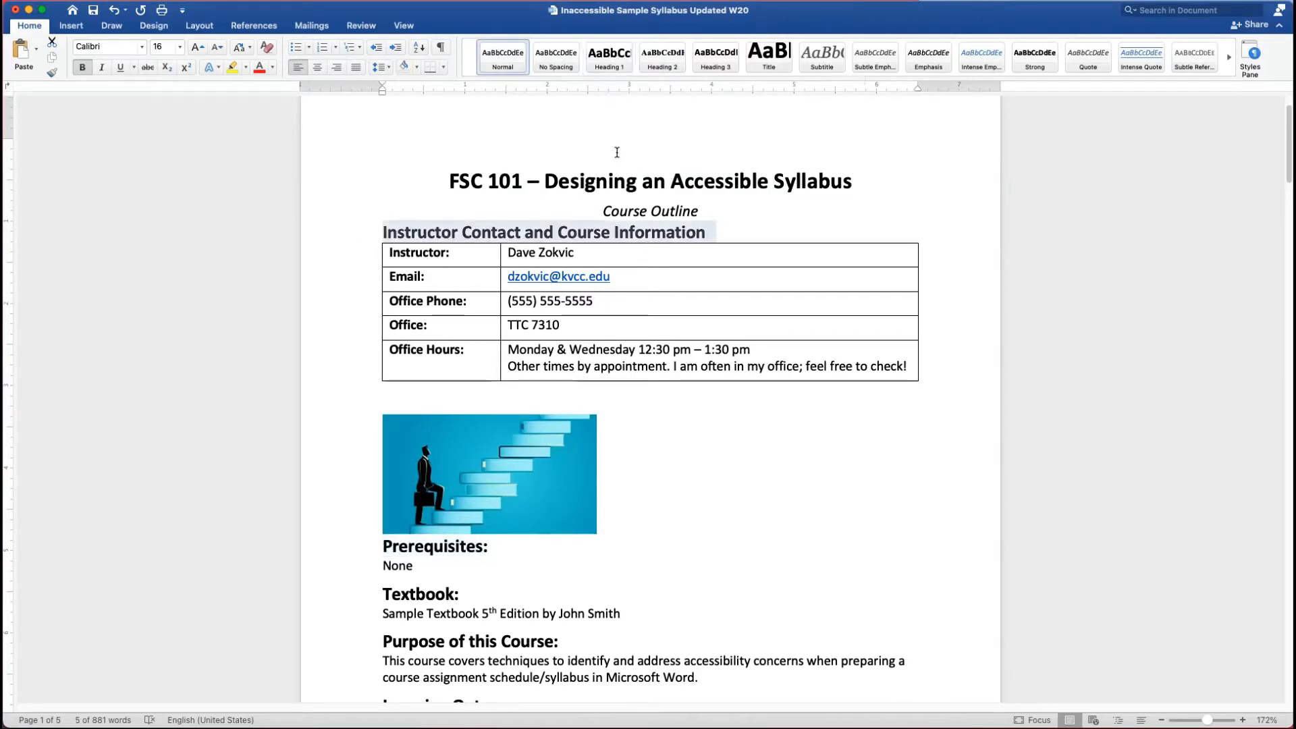
pyautogui.click(675, 62)
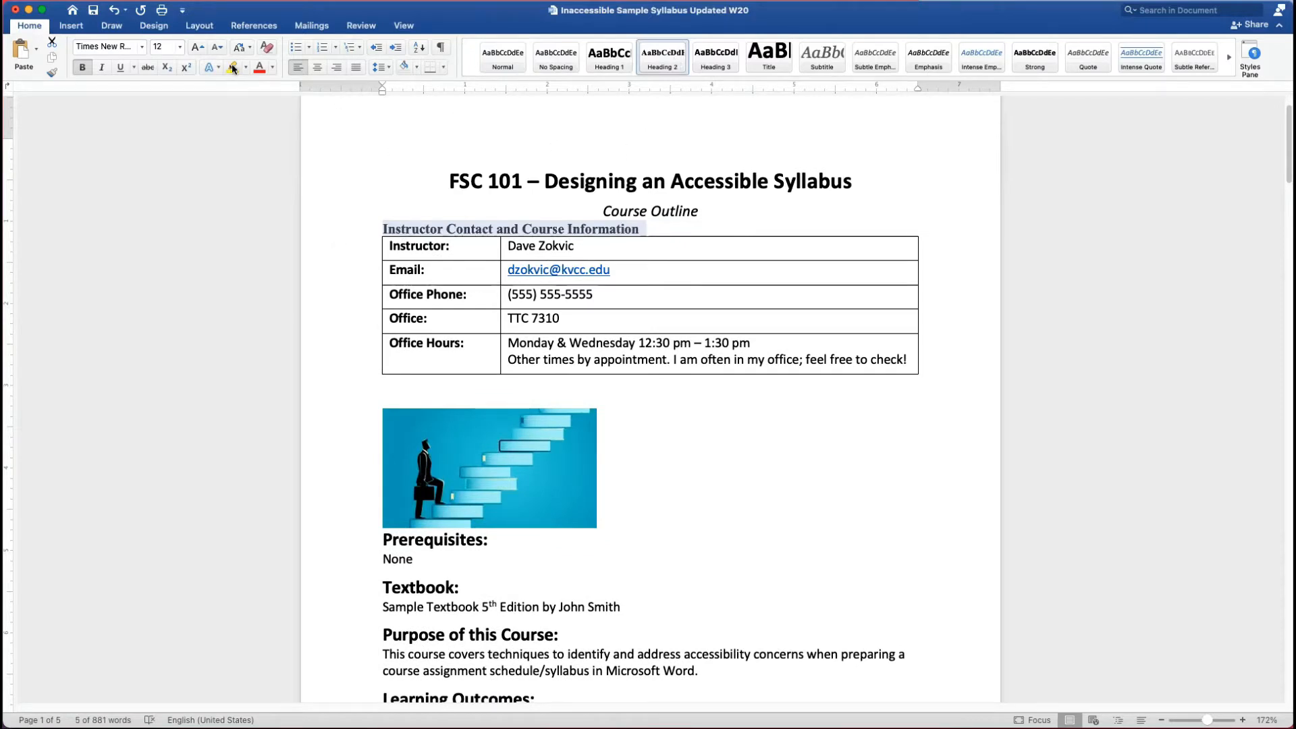
pyautogui.click(180, 47)
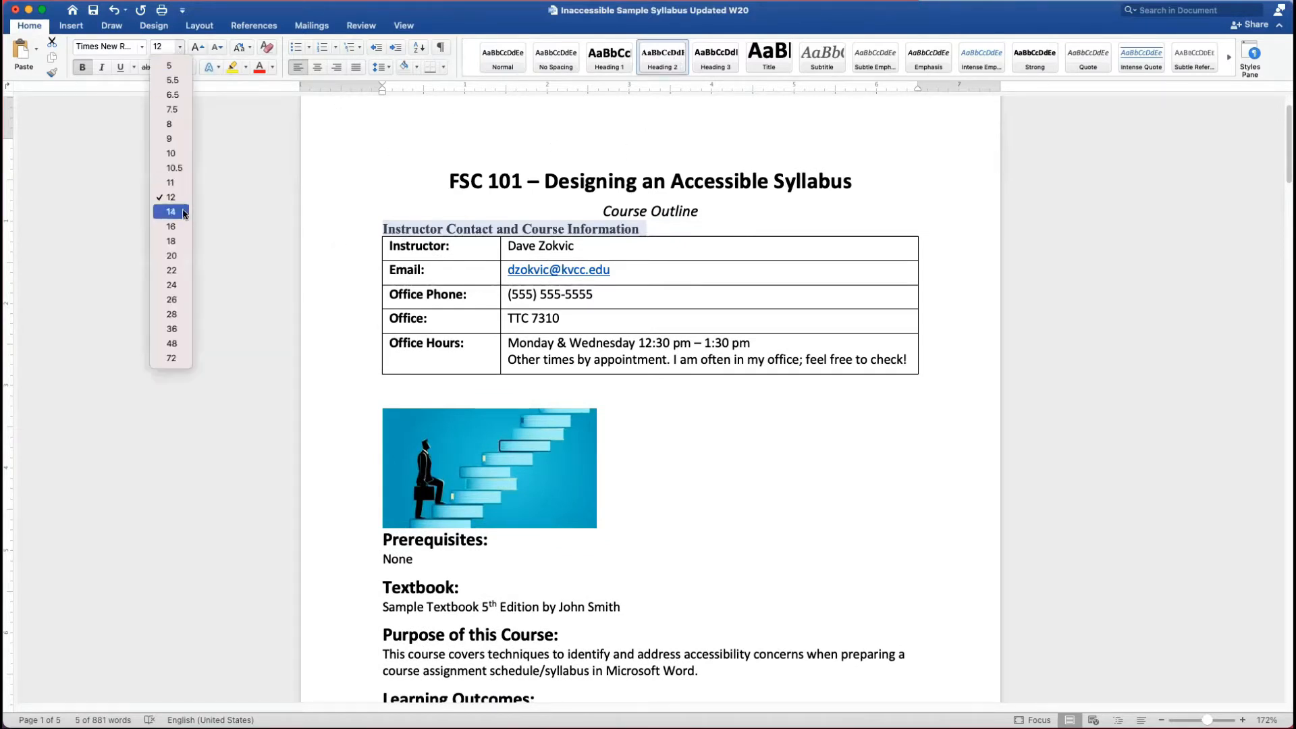
pyautogui.click(171, 211)
pyautogui.click(130, 45)
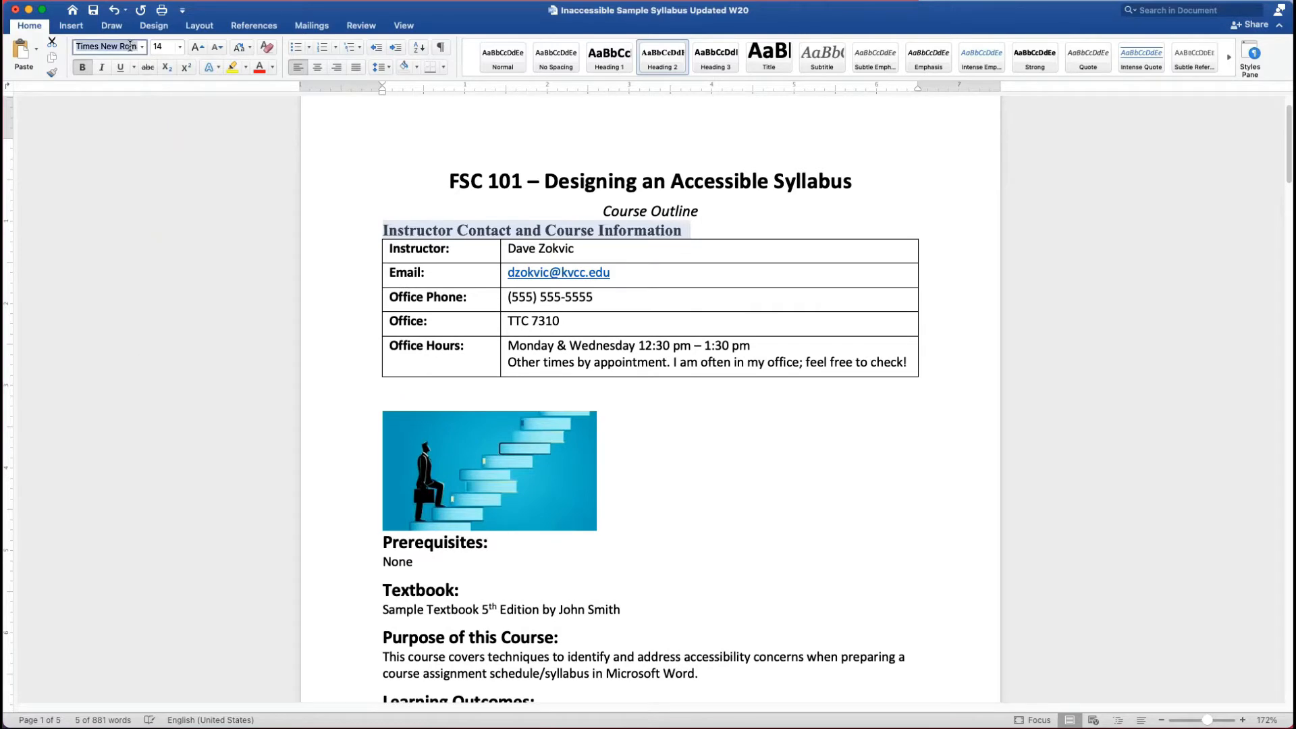
pyautogui.write('Calibri')
pyautogui.press('Return')
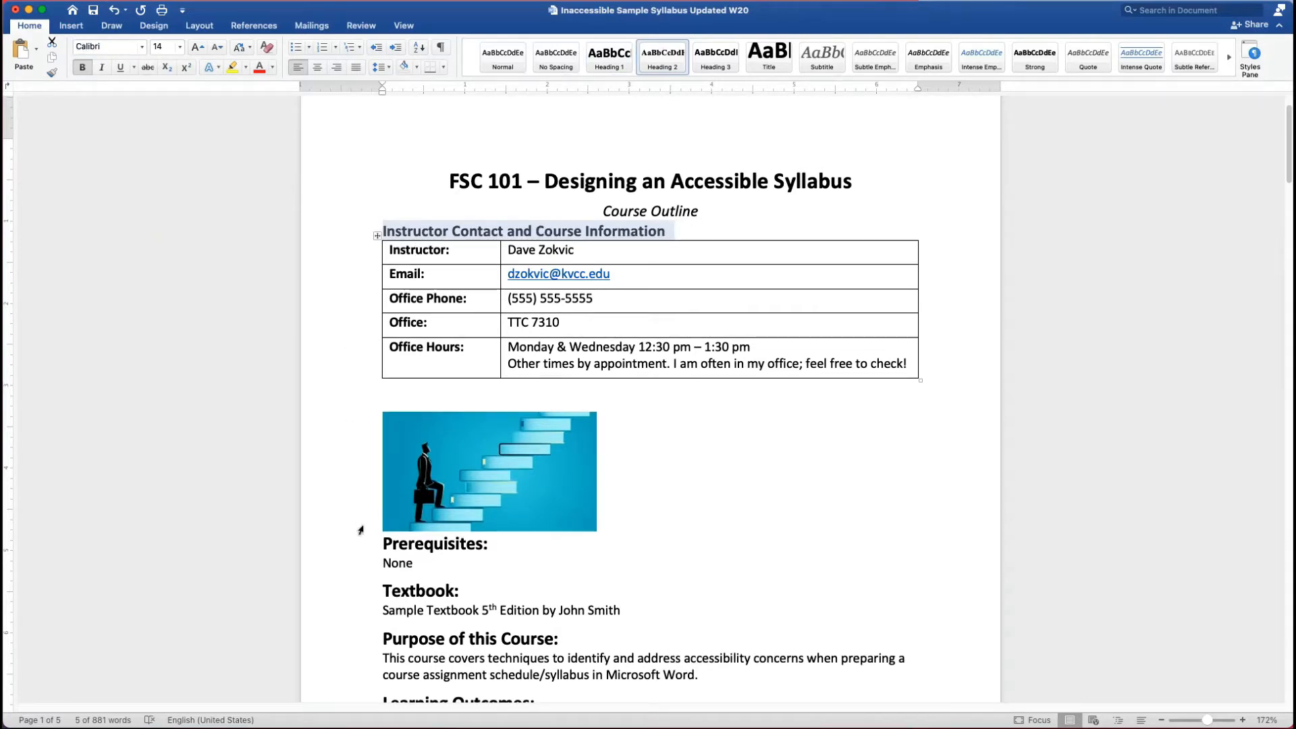
# Update the Heading 2 style to match the "Instructor Contact and Course Information" heading
pyautogui.click(347, 560)
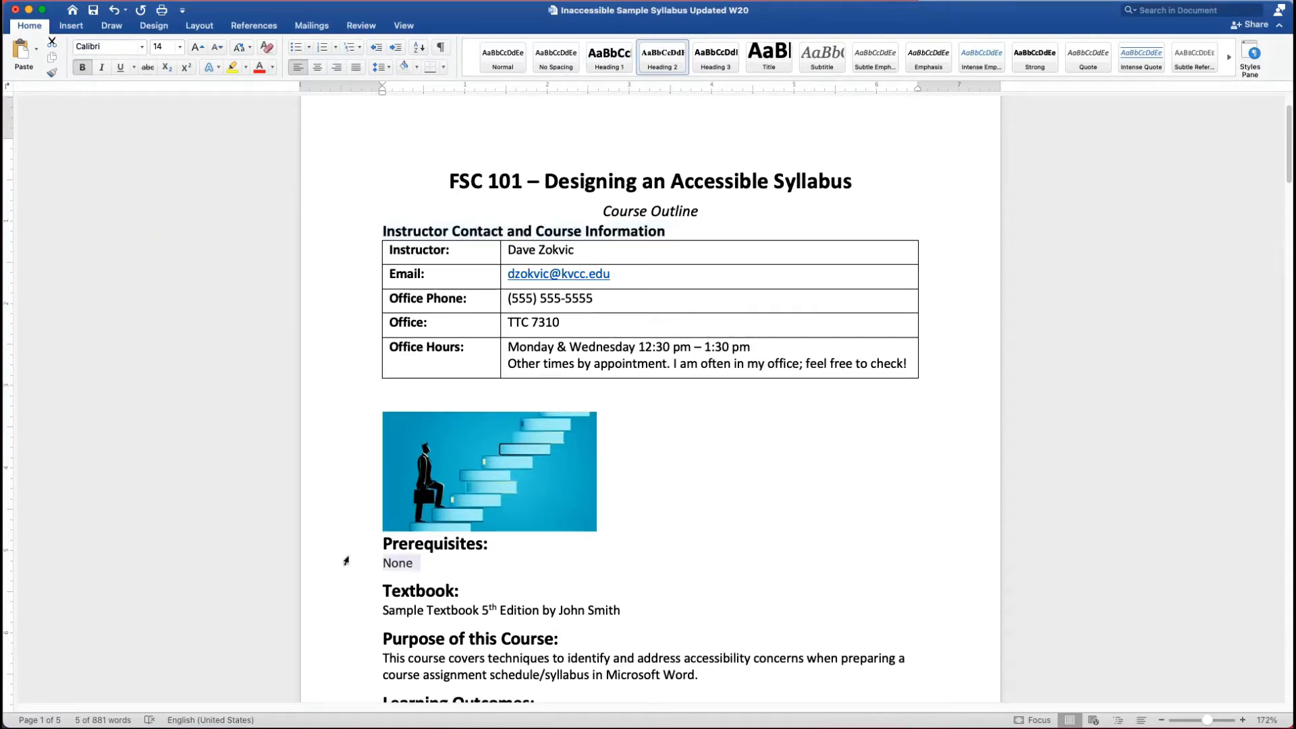
pyautogui.click(354, 237)
pyautogui.rightClick(672, 68)
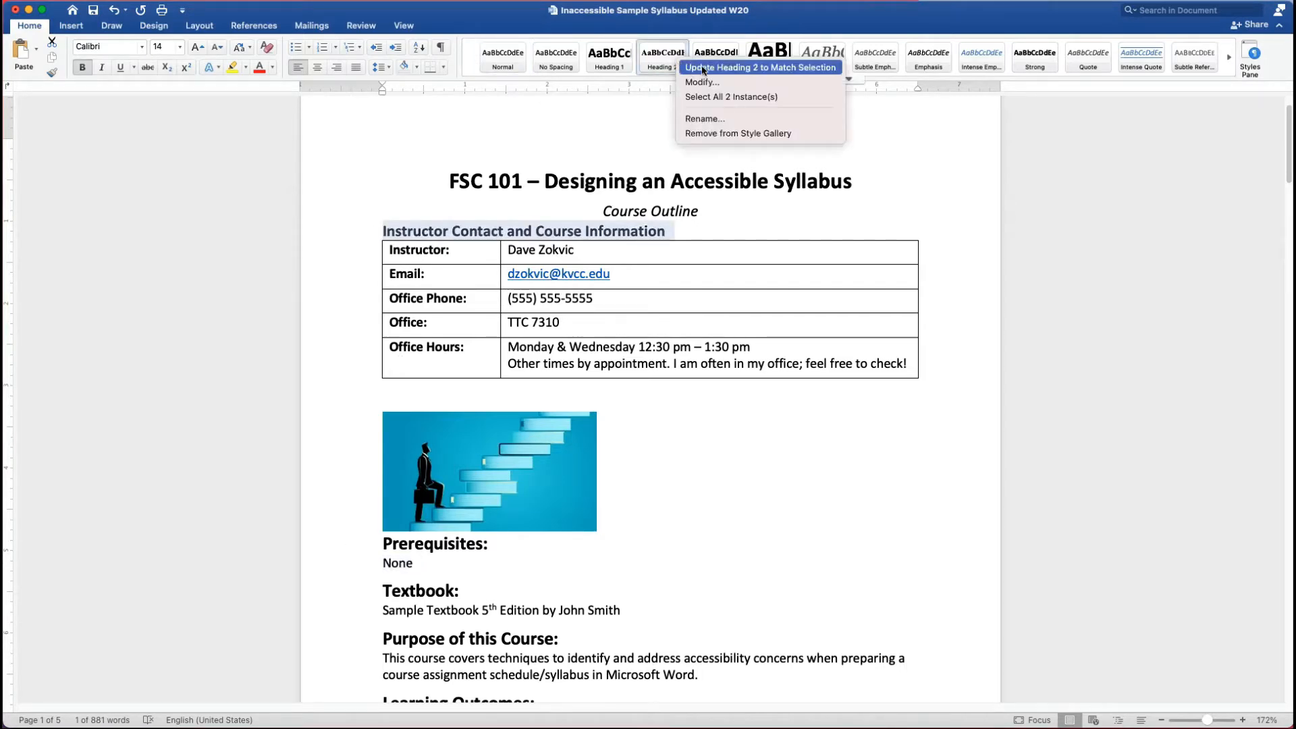
pyautogui.click(702, 68)
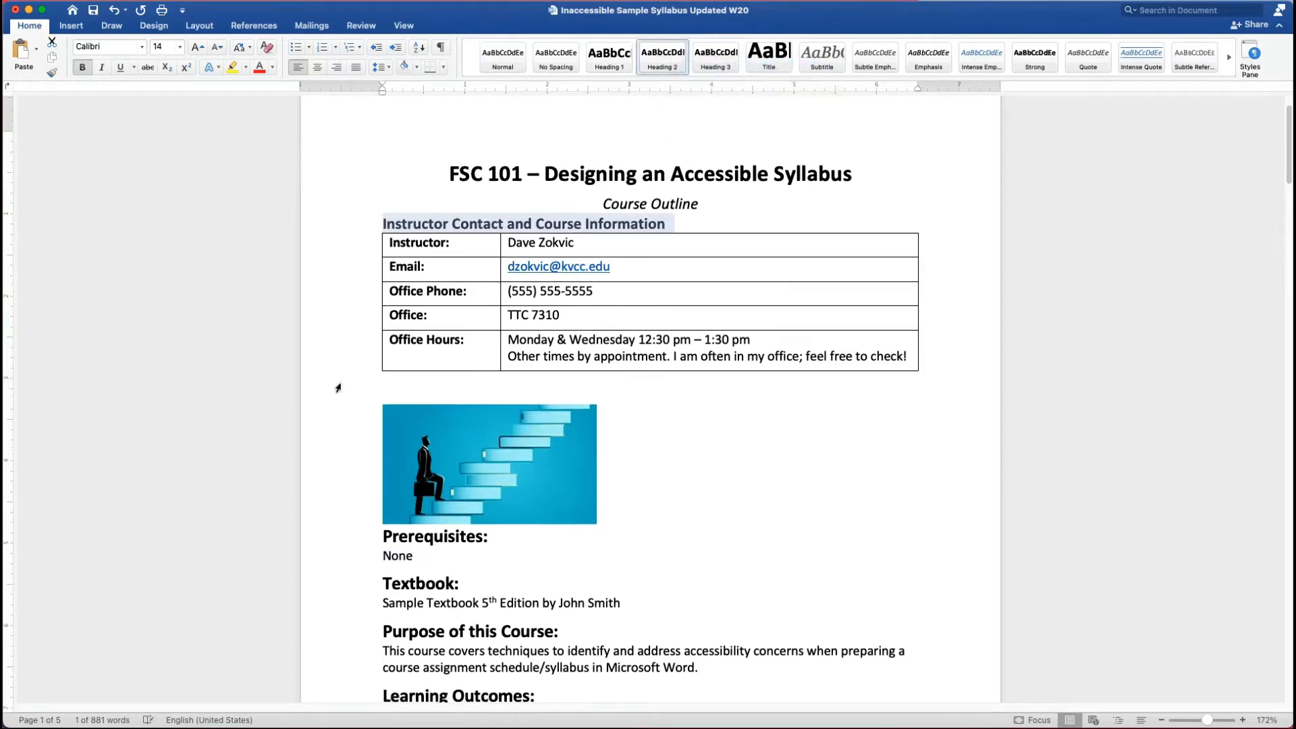
# Apply the Heading 2 style to the "Prerequisites:", "Textbook:" and "Purpose of this Course:" headings
pyautogui.click(357, 533)
pyautogui.click(662, 58)
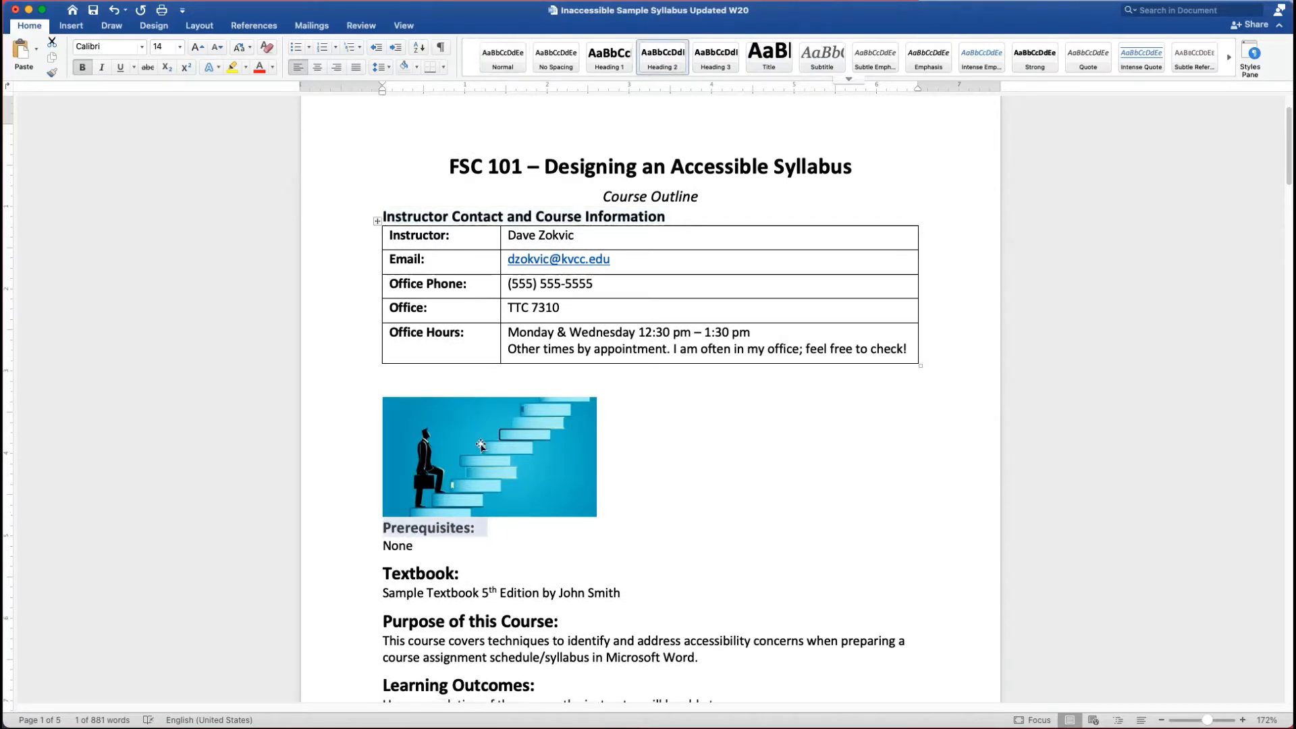
pyautogui.scroll(-1, 362, 591)
pyautogui.click(345, 569)
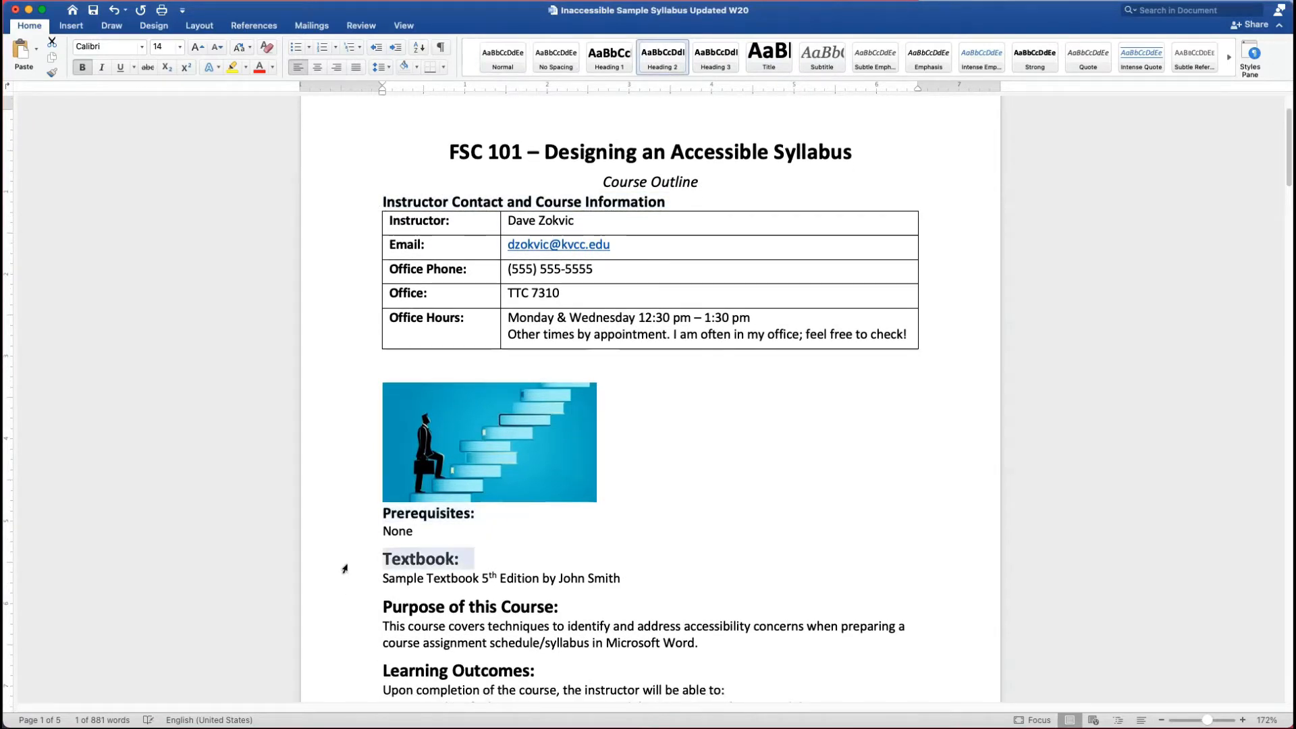
pyautogui.click(662, 57)
pyautogui.scroll(-2, 367, 529)
pyautogui.click(359, 576)
pyautogui.click(662, 57)
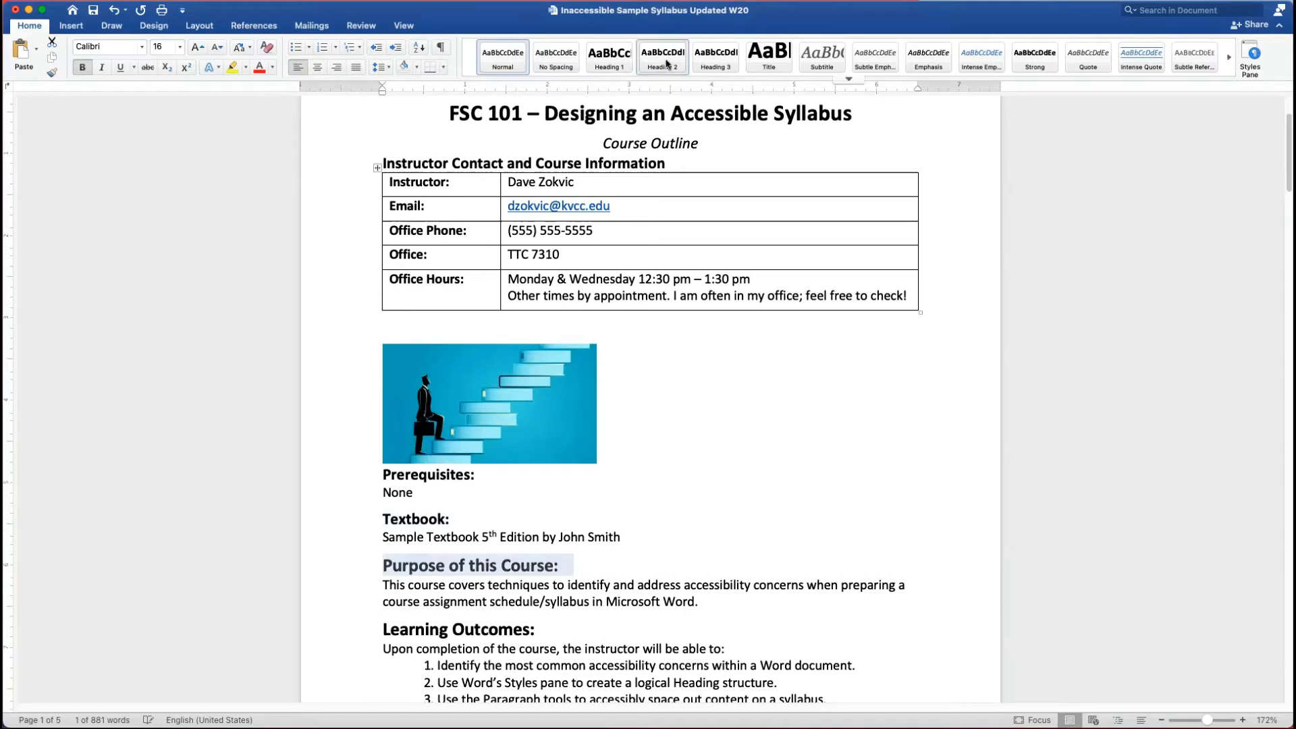
# Apply the Heading 2 style to the "Learning Outcomes:" and "Assessment:" headings
pyautogui.scroll(-10, 372, 398)
pyautogui.click(360, 420)
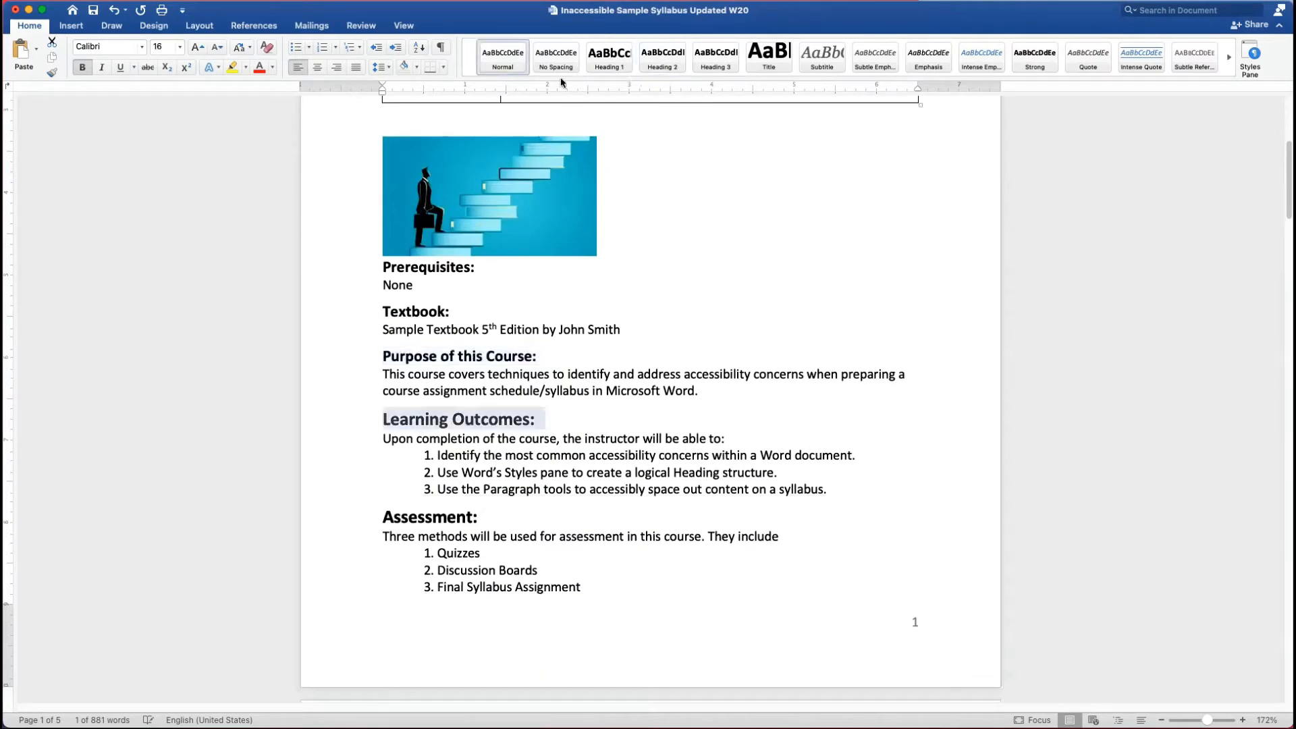
pyautogui.click(655, 64)
pyautogui.click(345, 520)
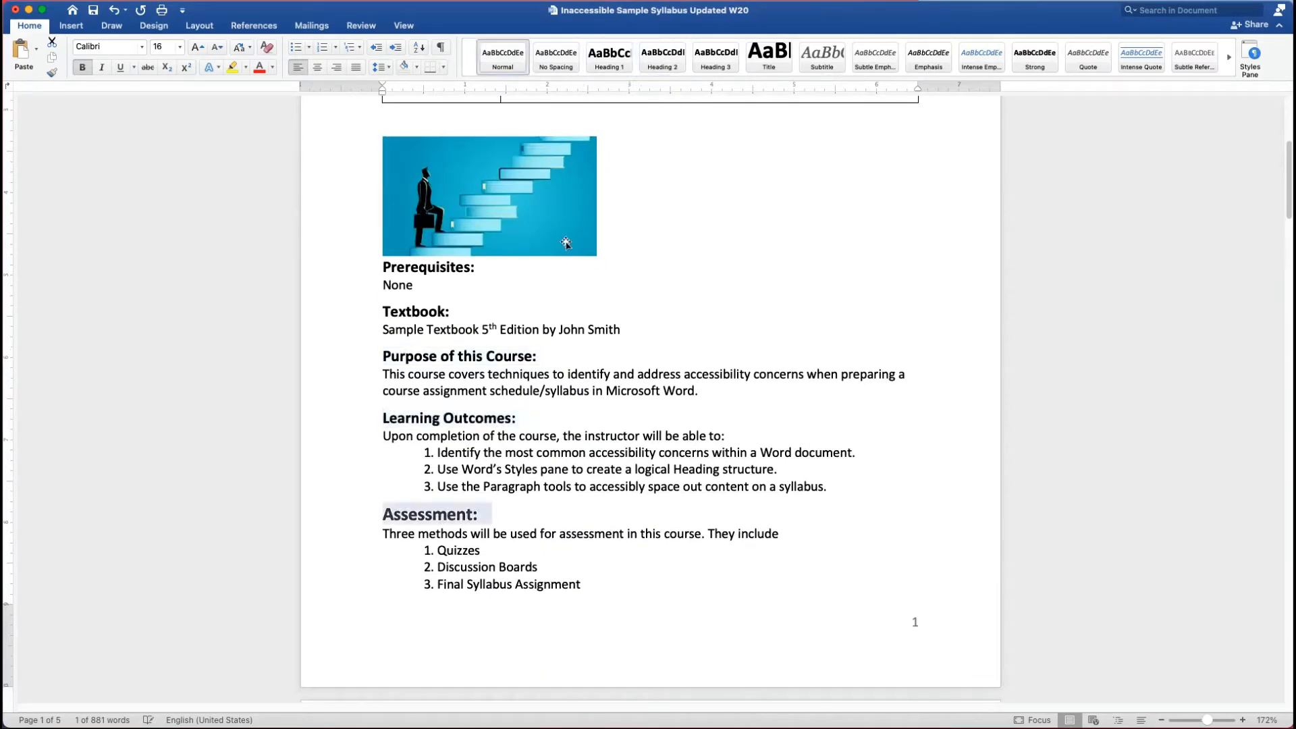
pyautogui.click(649, 65)
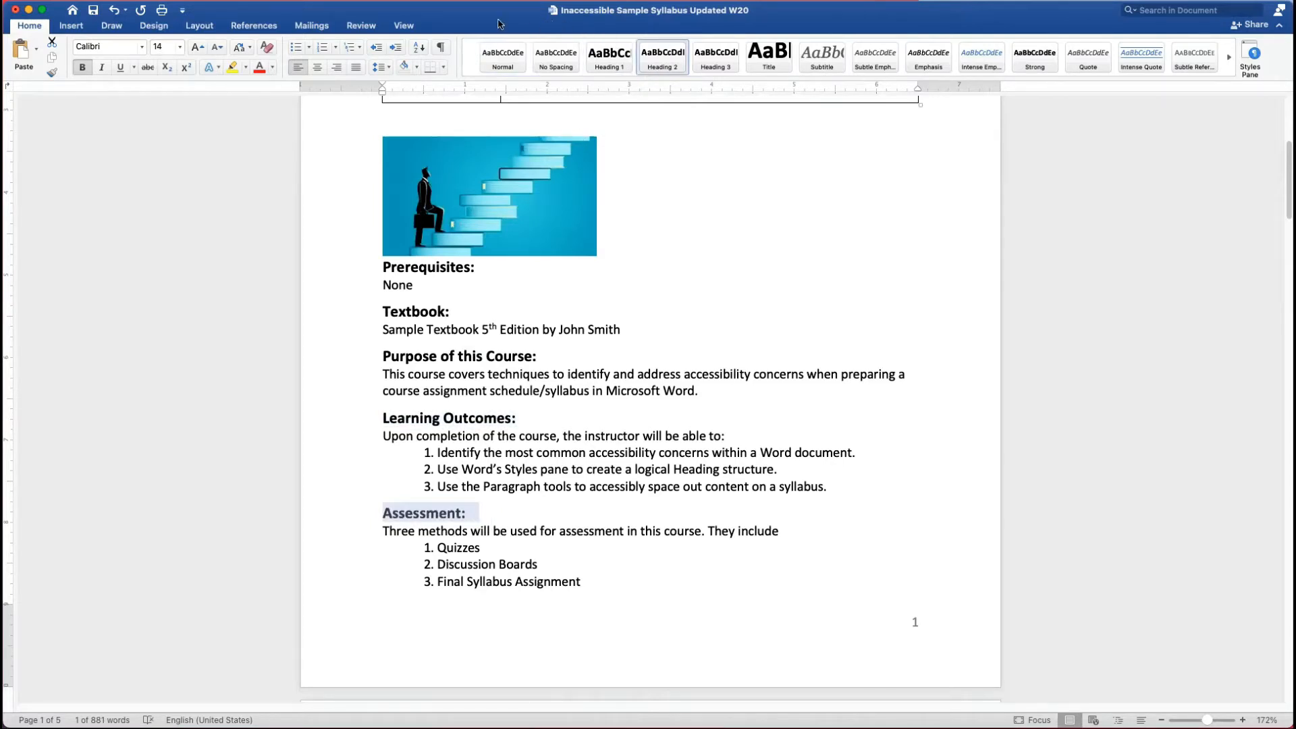
# Display the navigation pane as a document map listing the syllabus headings
pyautogui.click(404, 26)
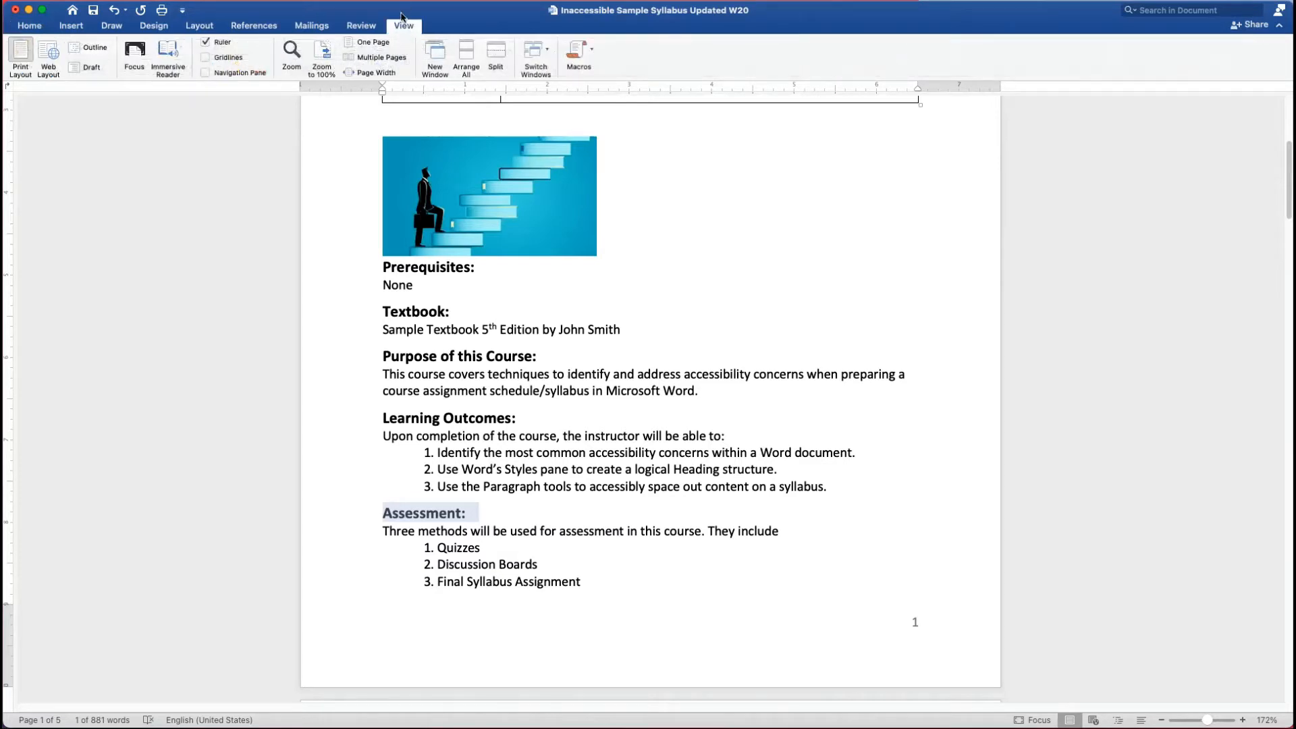
pyautogui.click(237, 73)
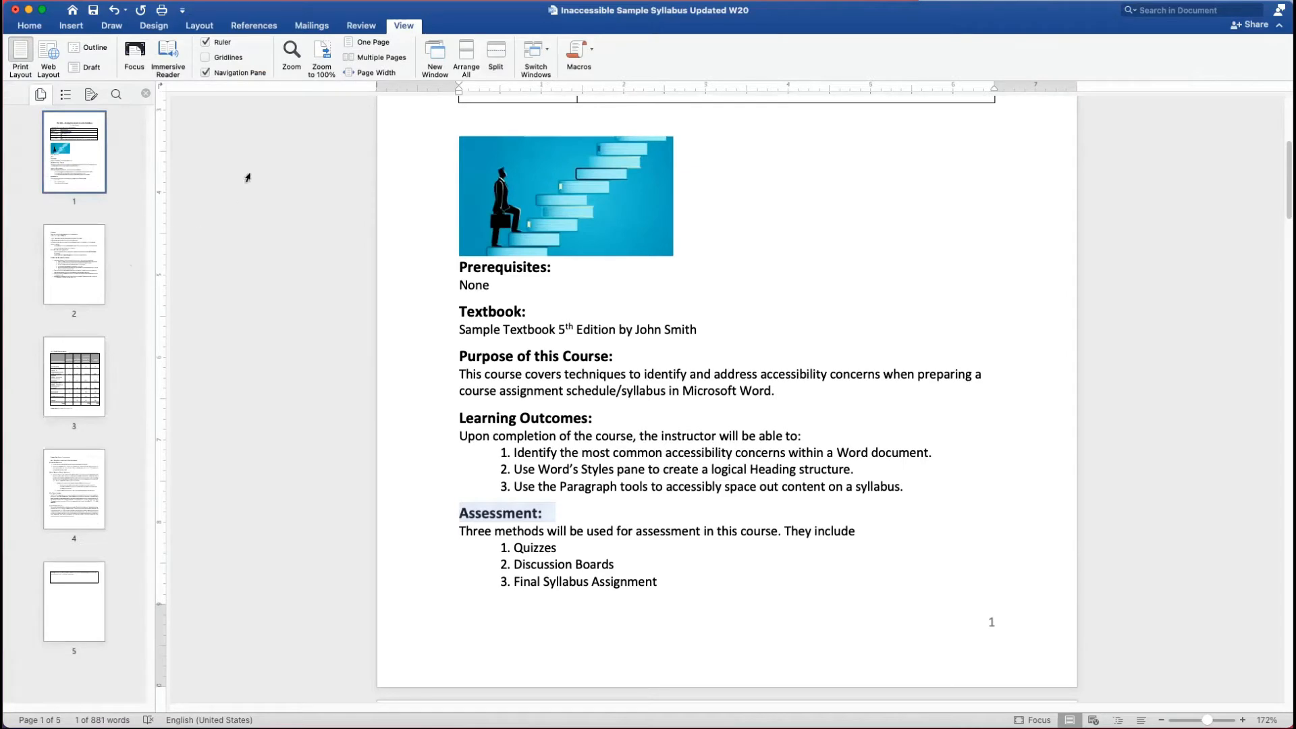
pyautogui.click(66, 96)
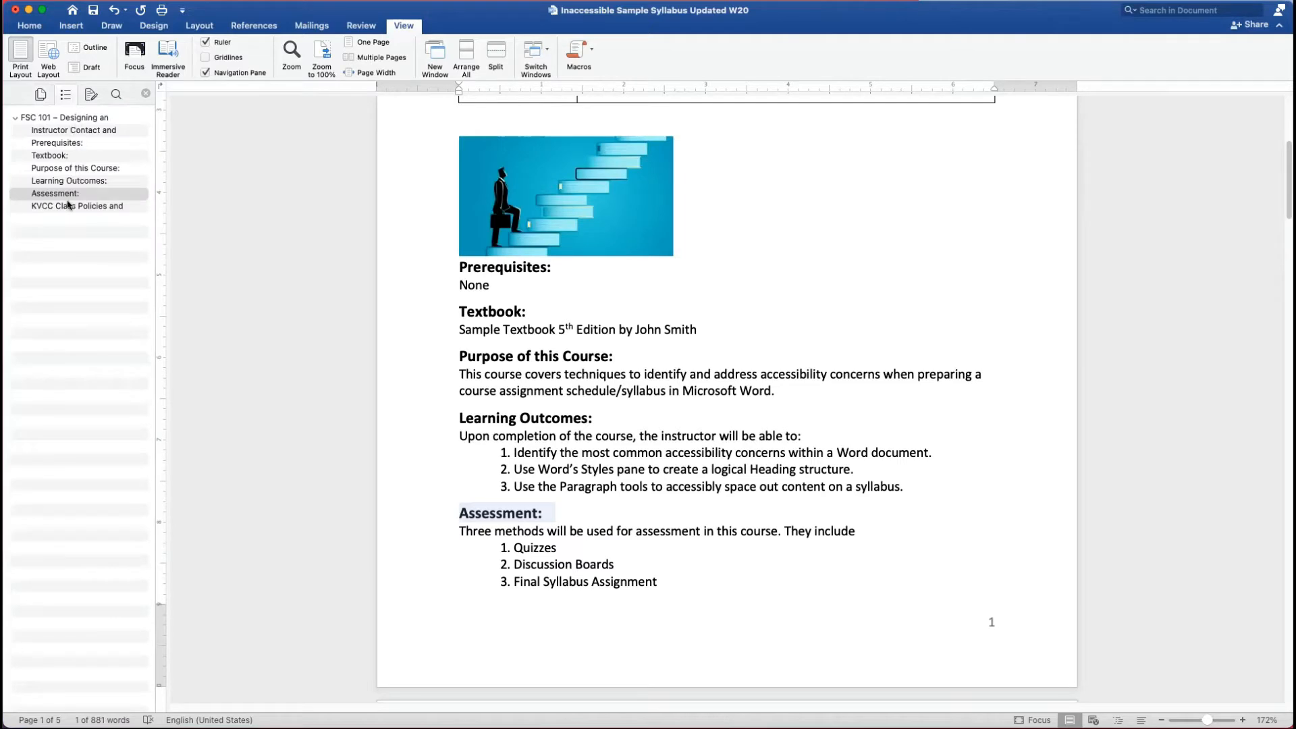
# Check the heading structure by jumping from the document title through its section headings in the document map
pyautogui.click(32, 120)
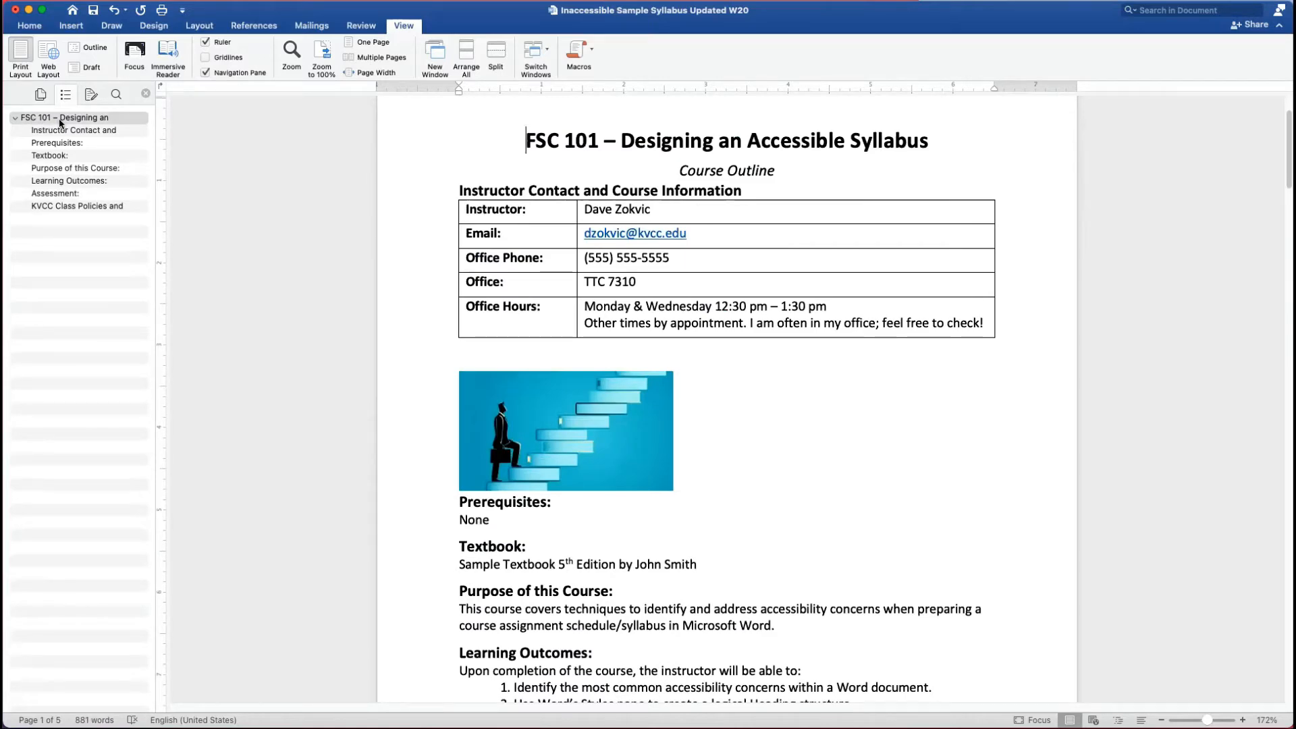
pyautogui.click(65, 131)
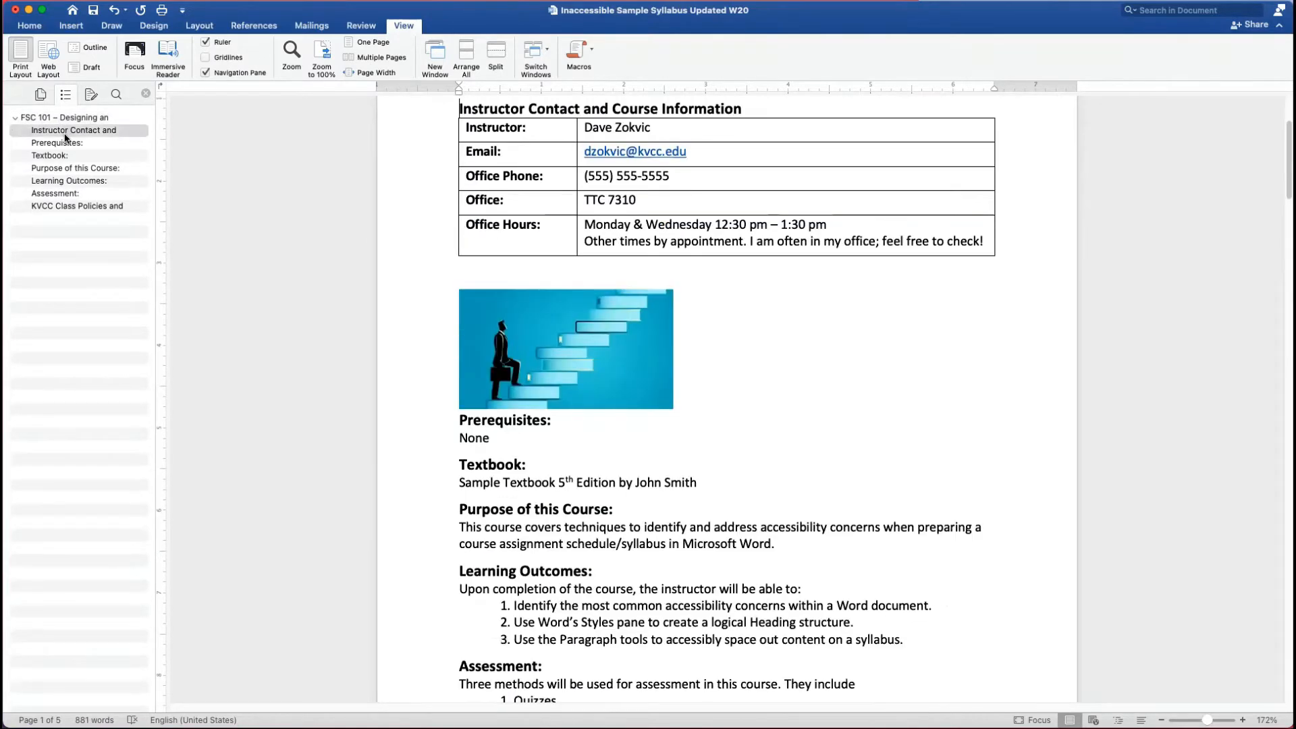
pyautogui.click(66, 144)
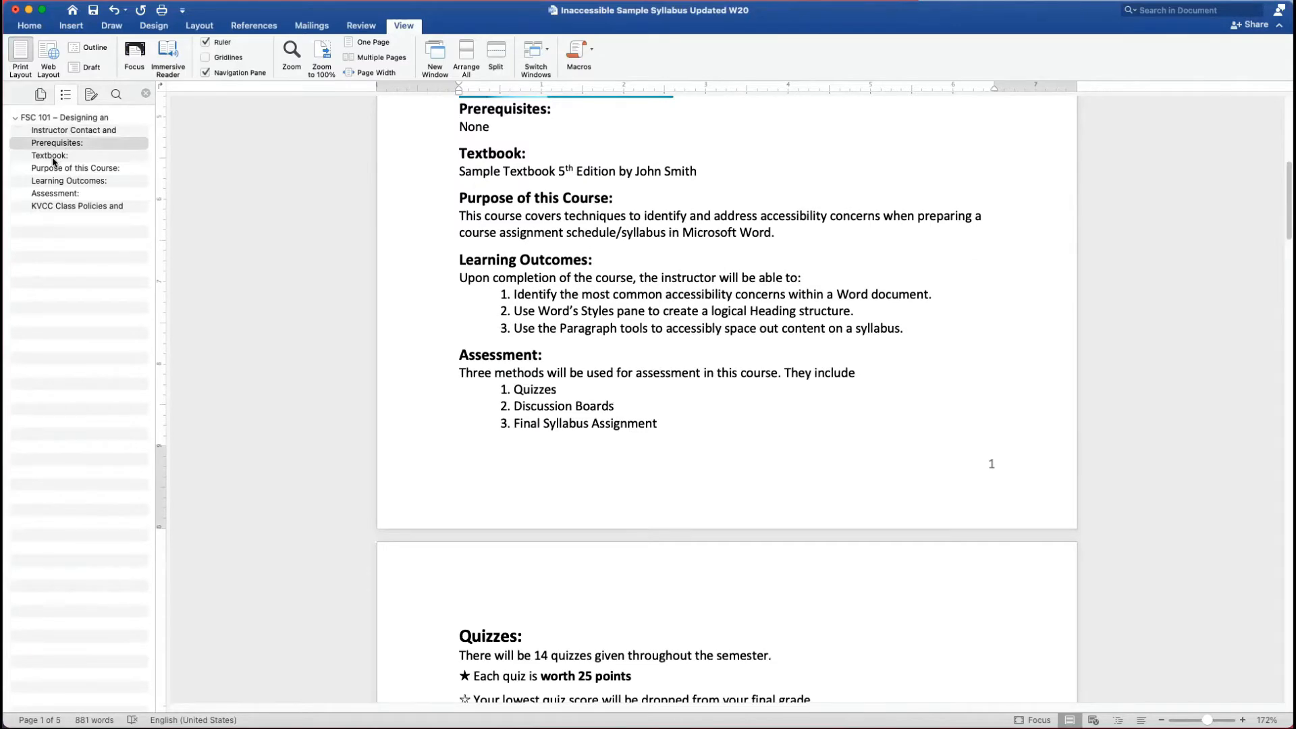
pyautogui.click(57, 168)
pyautogui.click(56, 181)
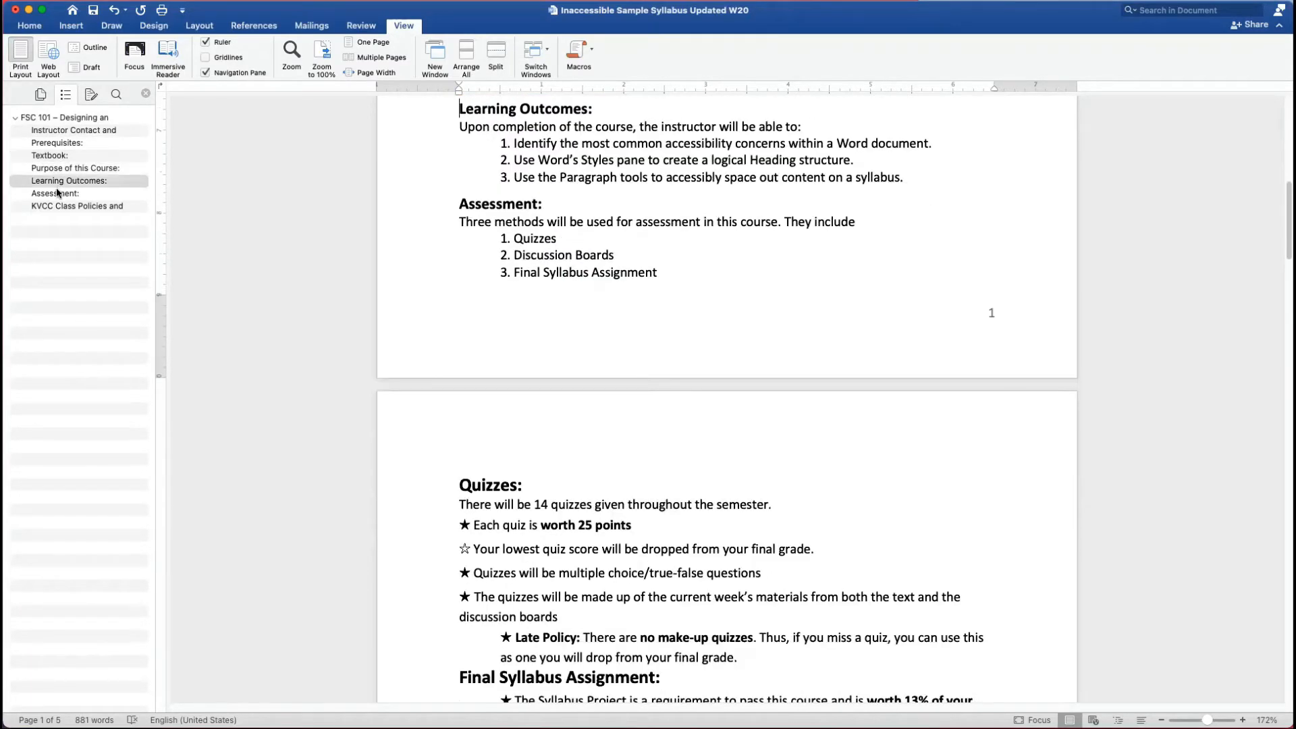
pyautogui.click(58, 191)
pyautogui.click(59, 182)
pyautogui.scroll(-3, 444, 389)
pyautogui.scroll(10, 440, 397)
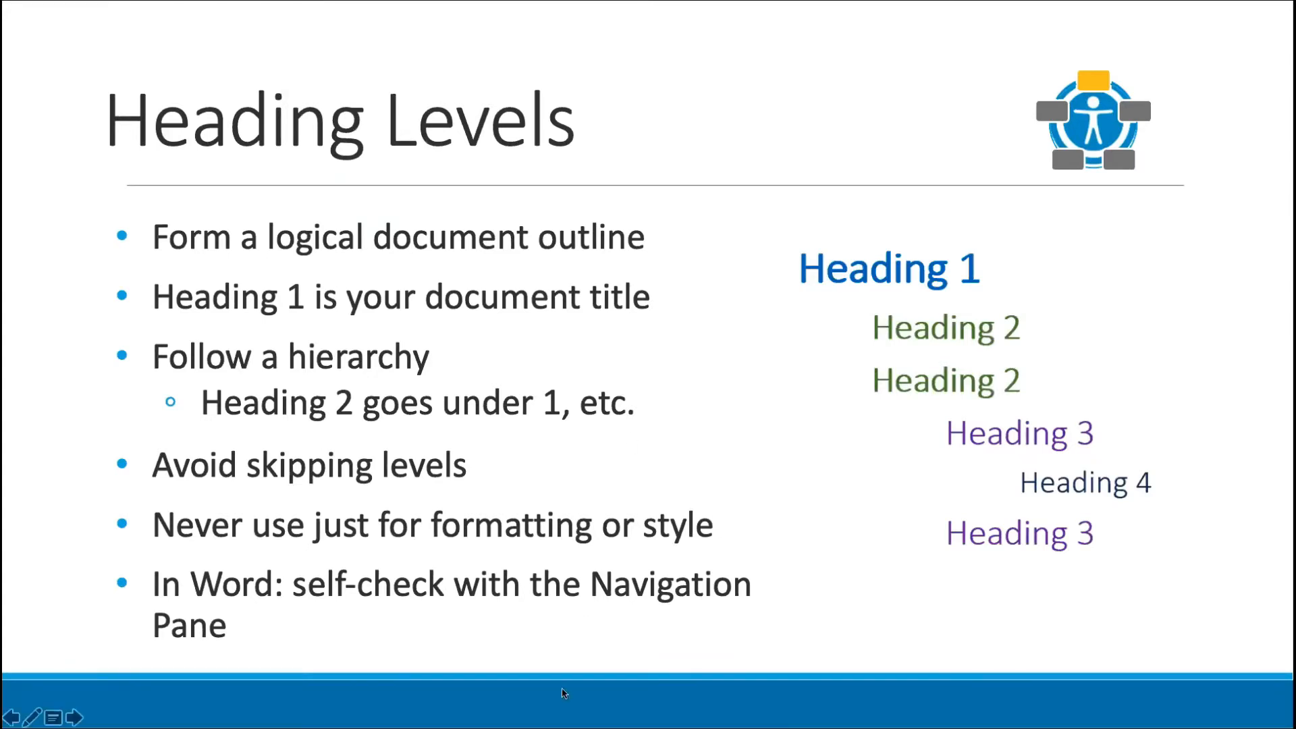
pyautogui.press('Right')
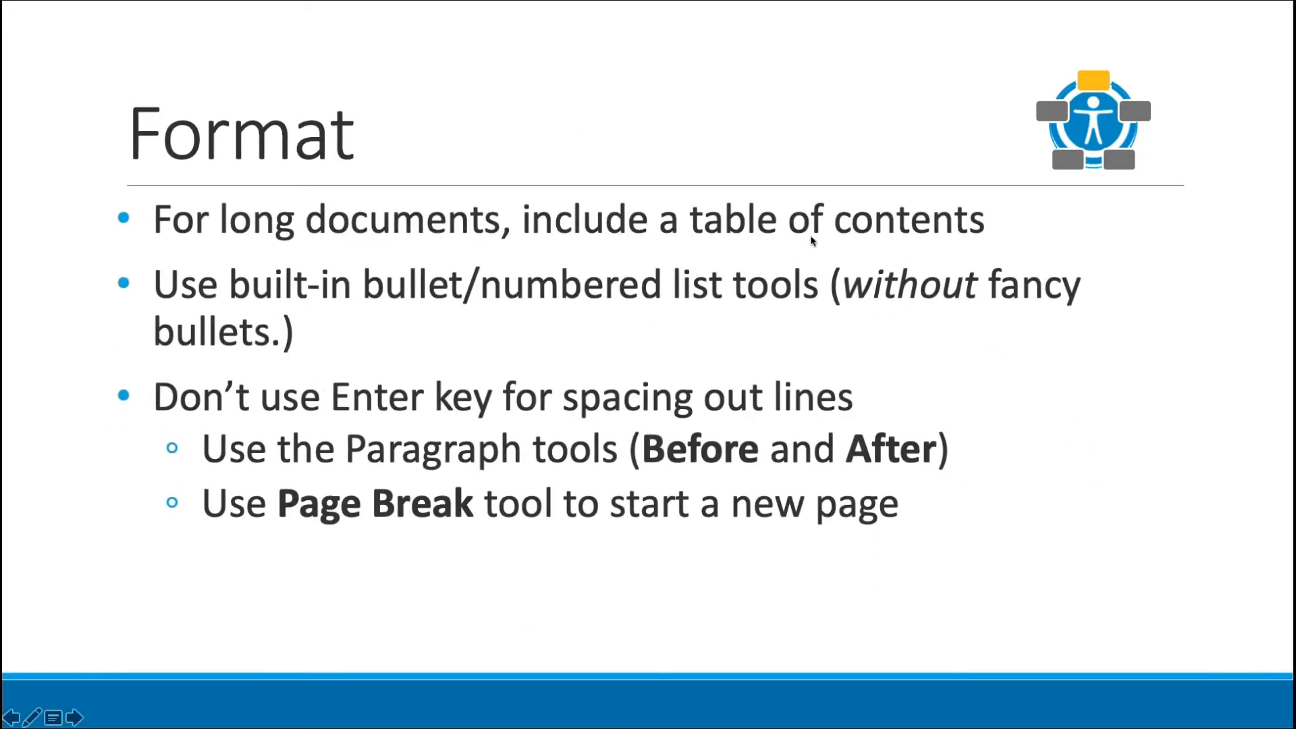
pyautogui.hotkey('ctrl', 'Right')
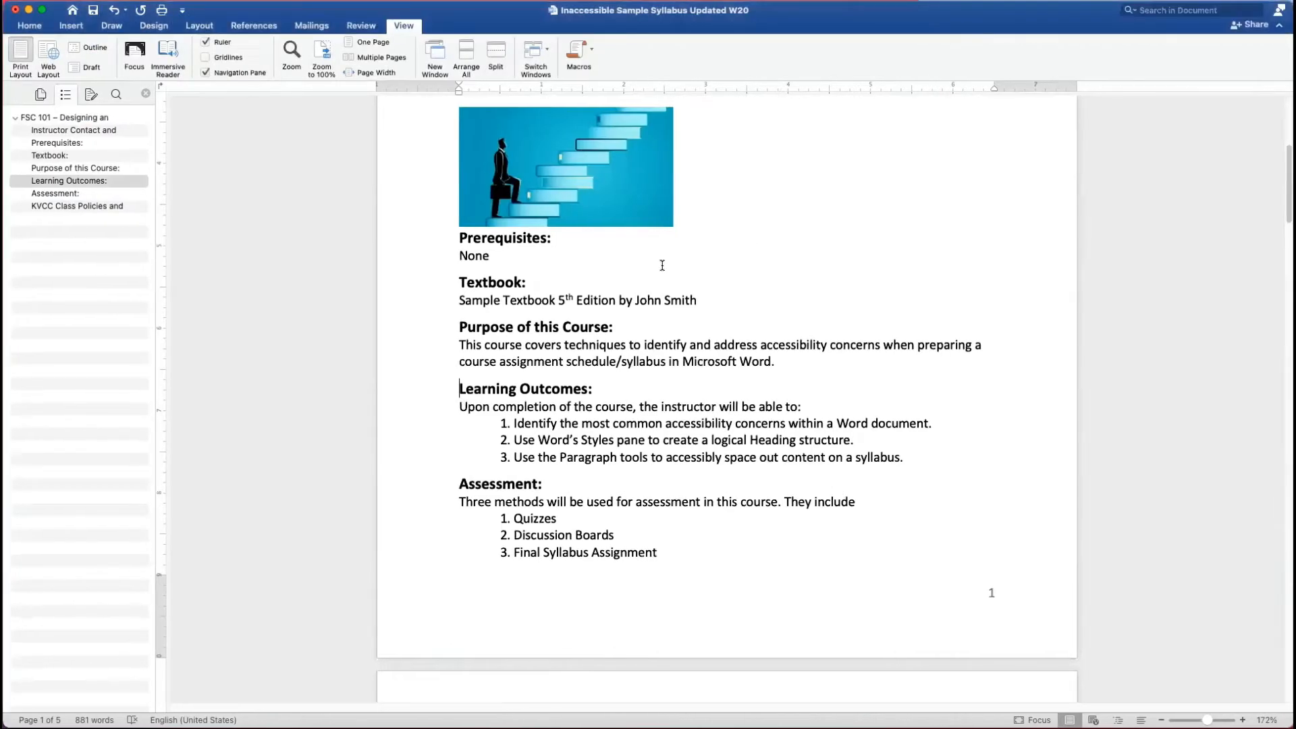
pyautogui.scroll(6, 656, 267)
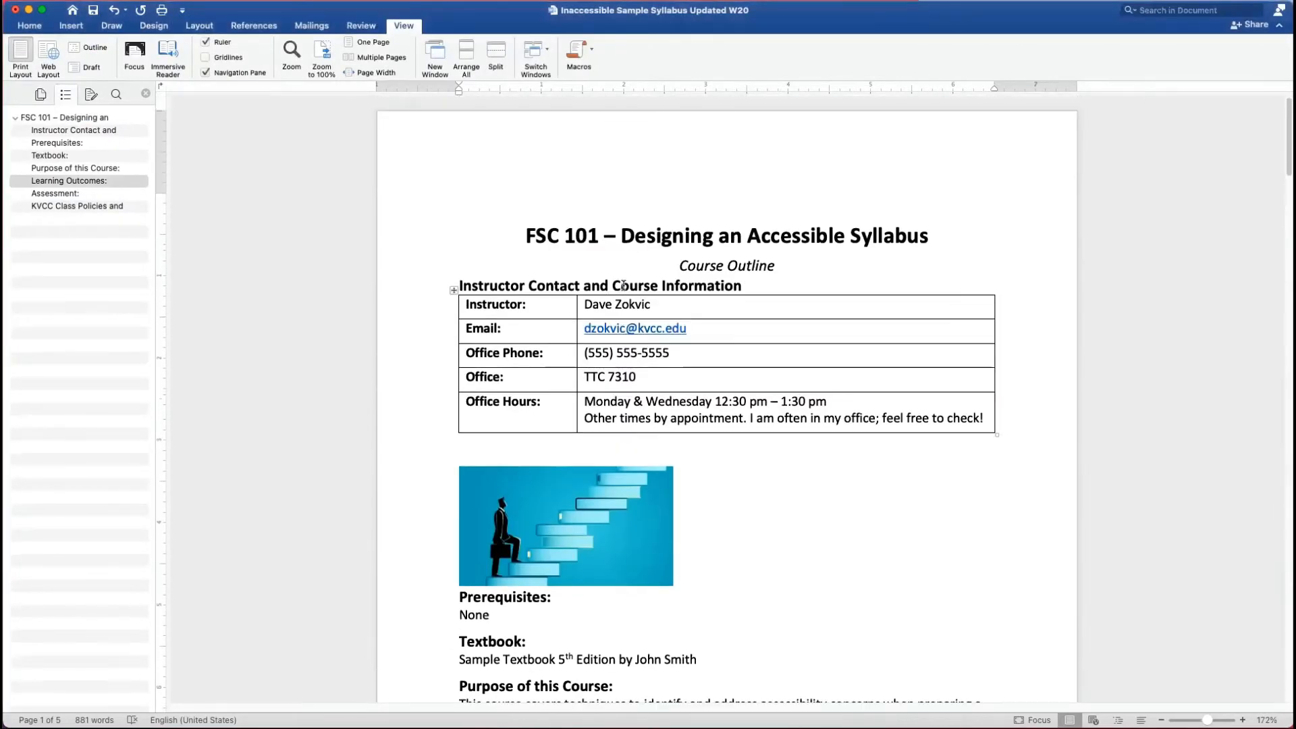
pyautogui.click(426, 288)
pyautogui.scroll(-5, 428, 432)
pyautogui.scroll(5, 426, 405)
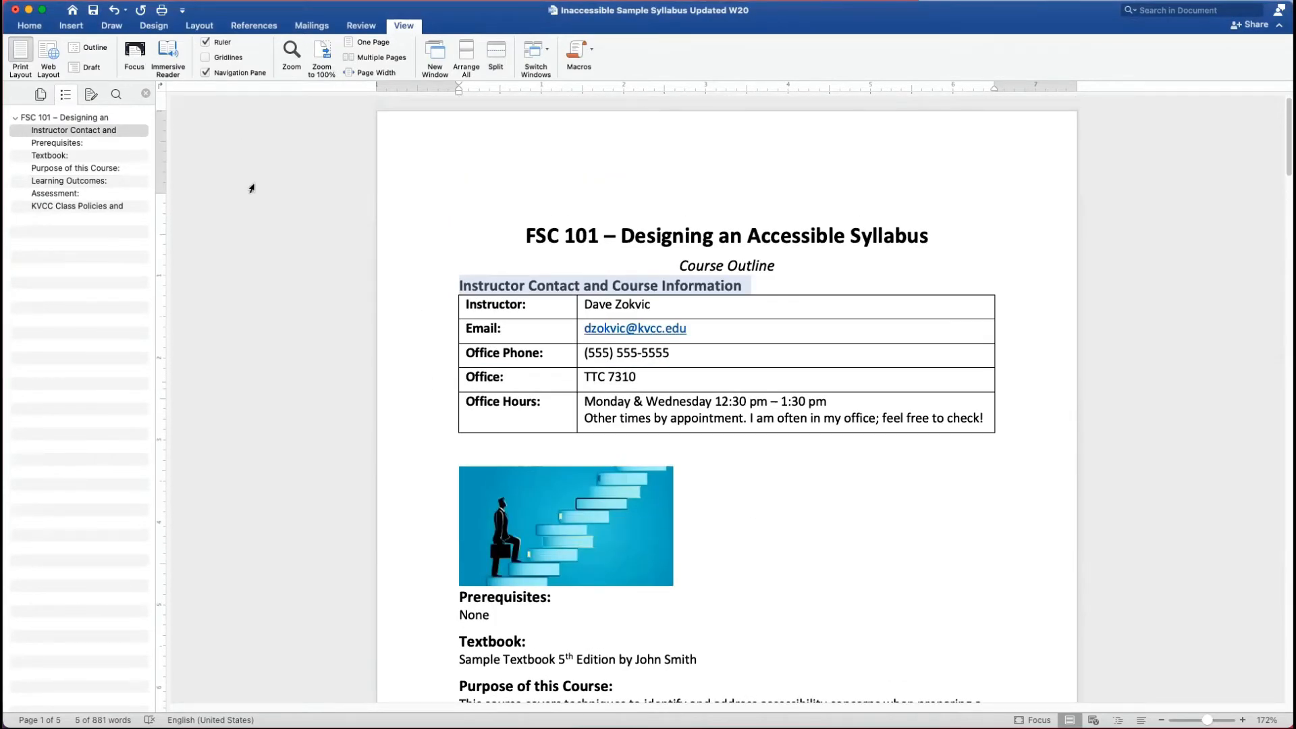
pyautogui.click(253, 27)
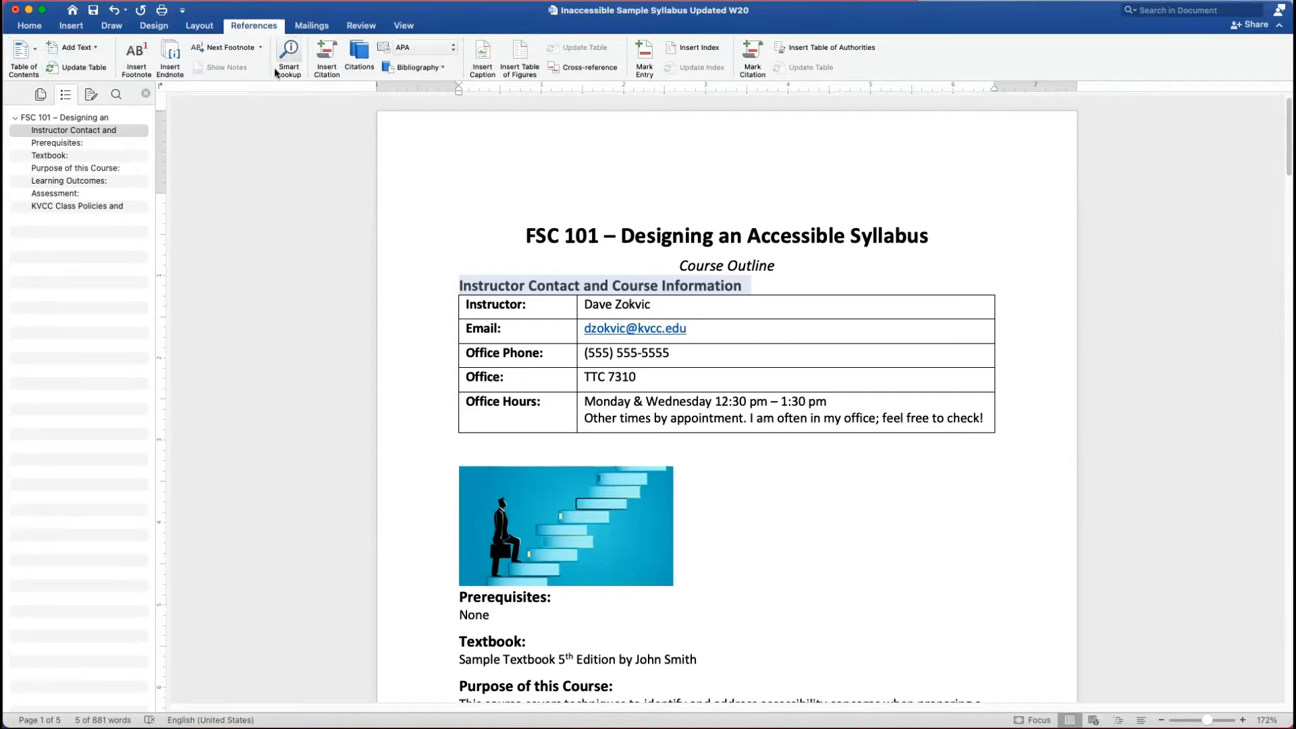
pyautogui.click(27, 55)
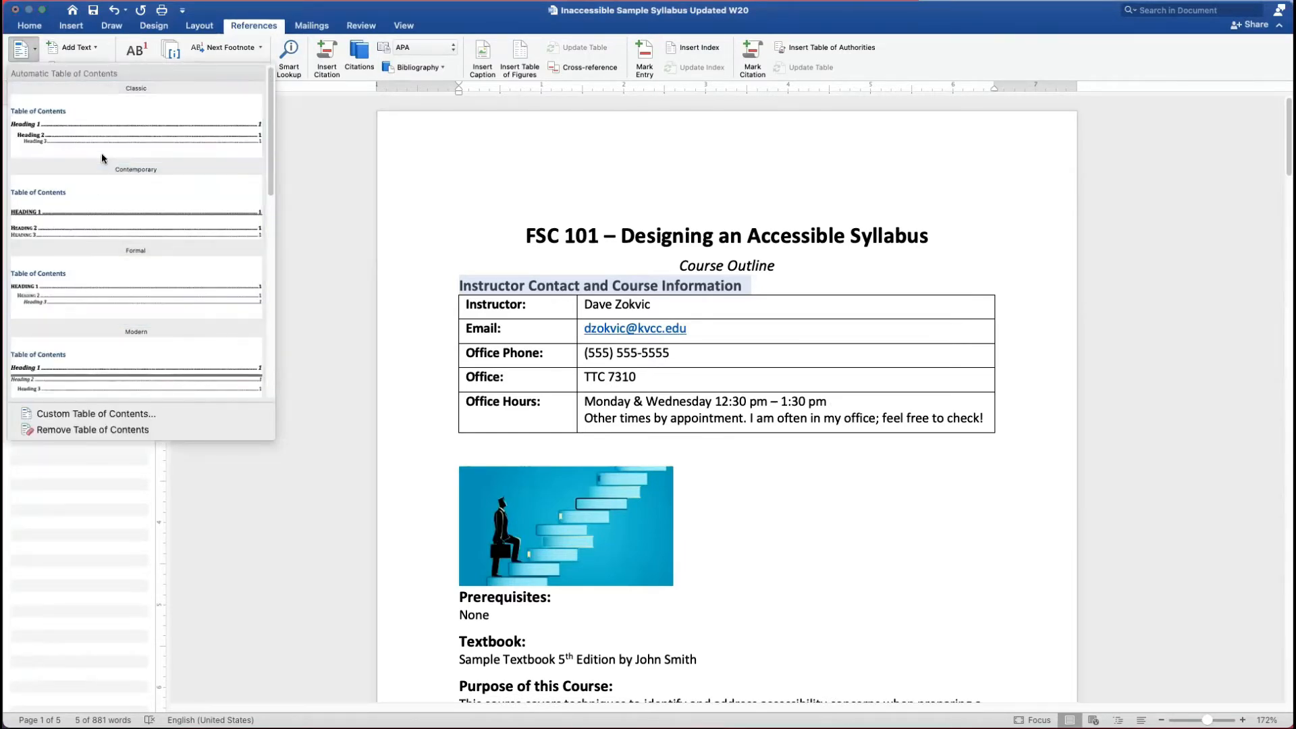
pyautogui.click(526, 273)
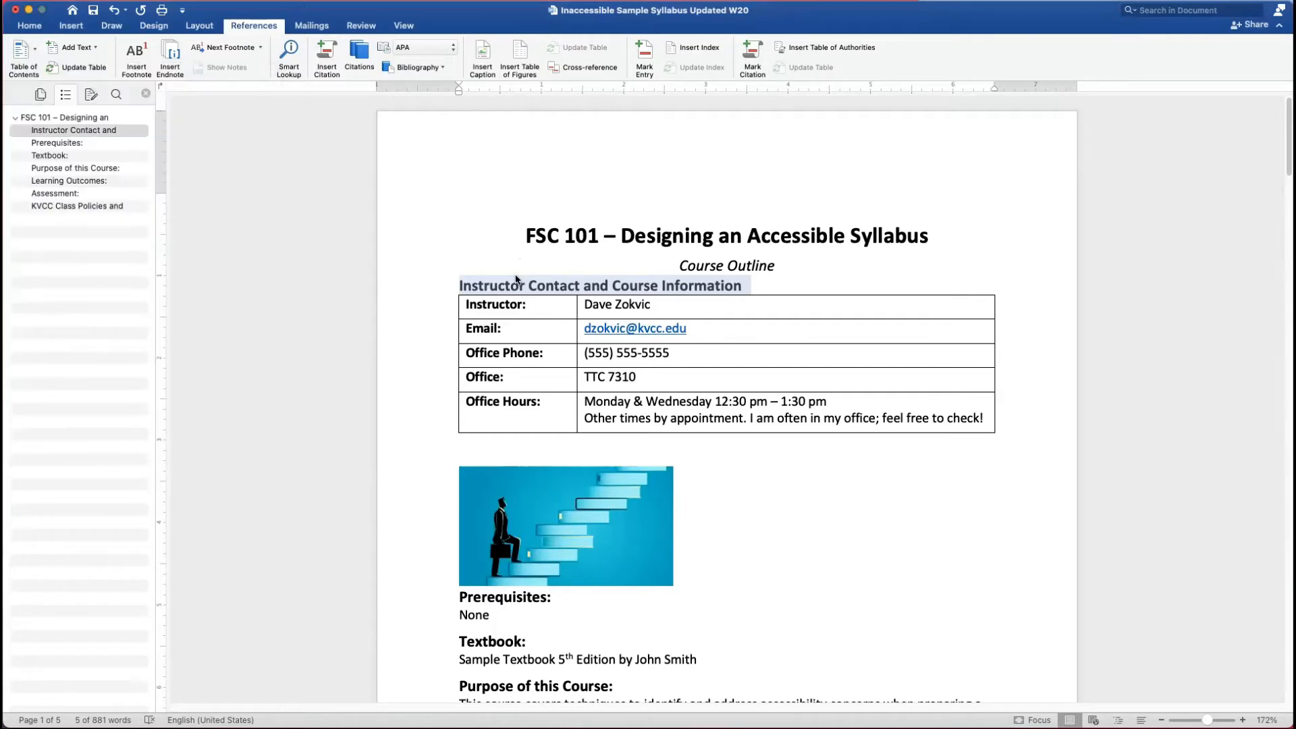
pyautogui.click(460, 281)
# Add an empty line above the document title, insert the Classic automatic table of contents there, and review its entries
pyautogui.click(532, 230)
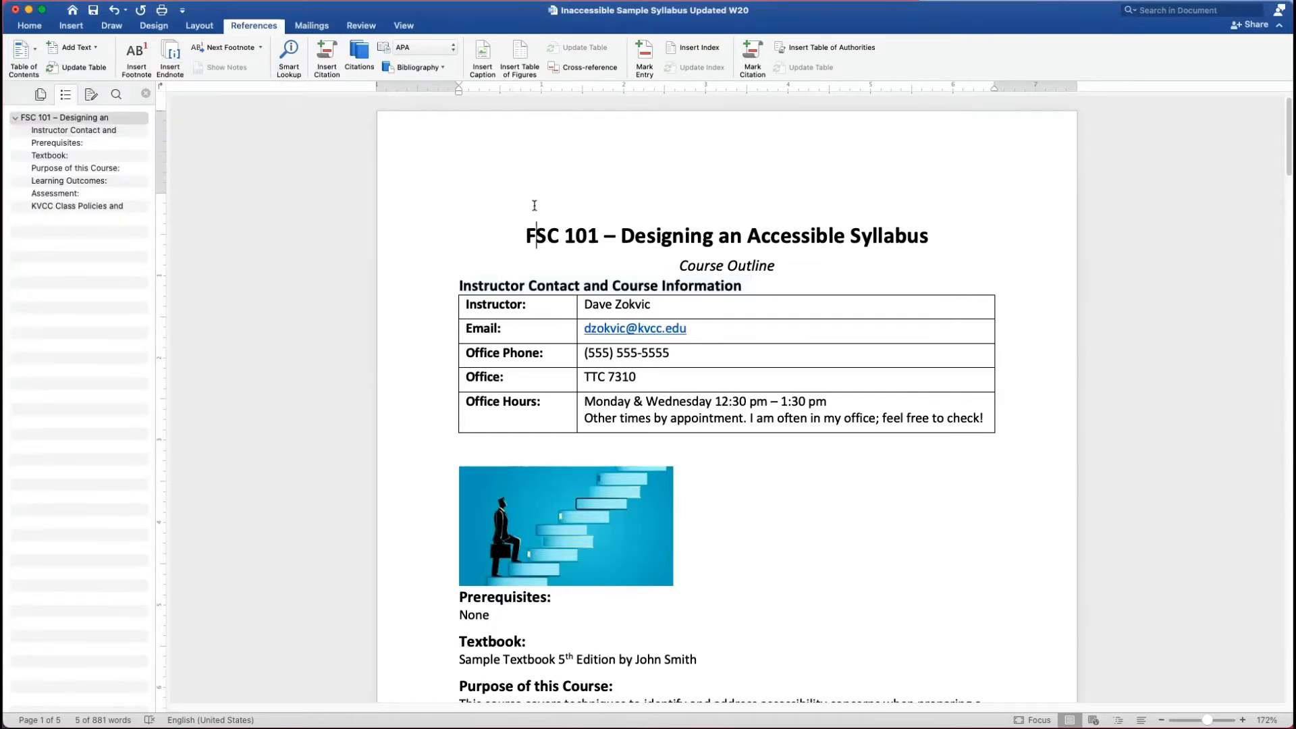
pyautogui.press('Return')
pyautogui.press('Up')
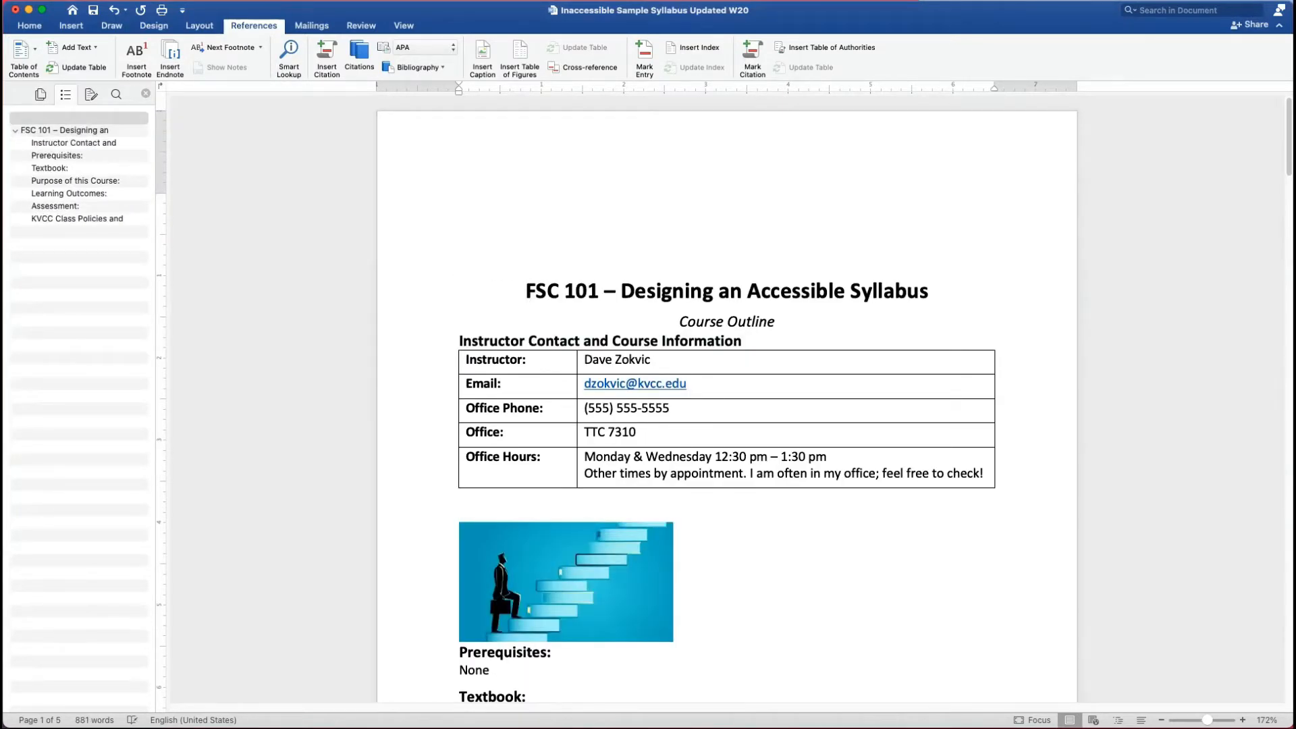
pyautogui.click(22, 53)
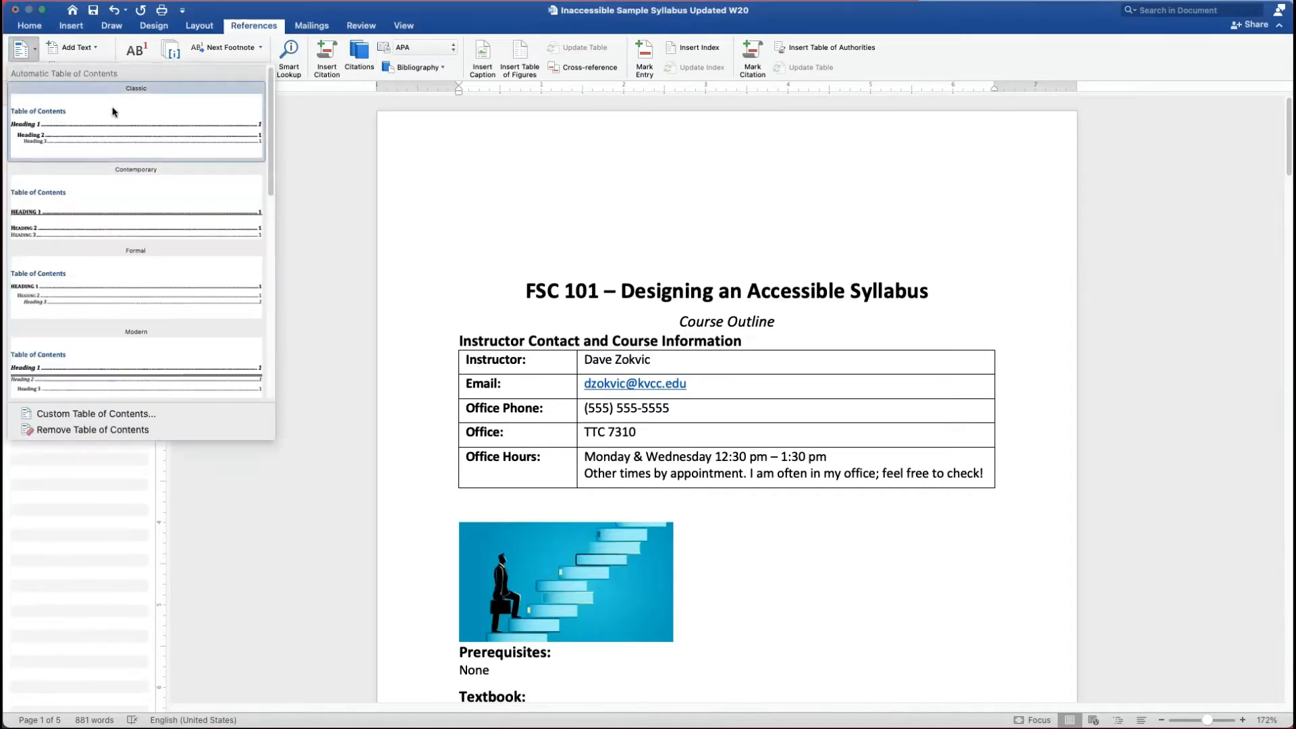
pyautogui.click(112, 112)
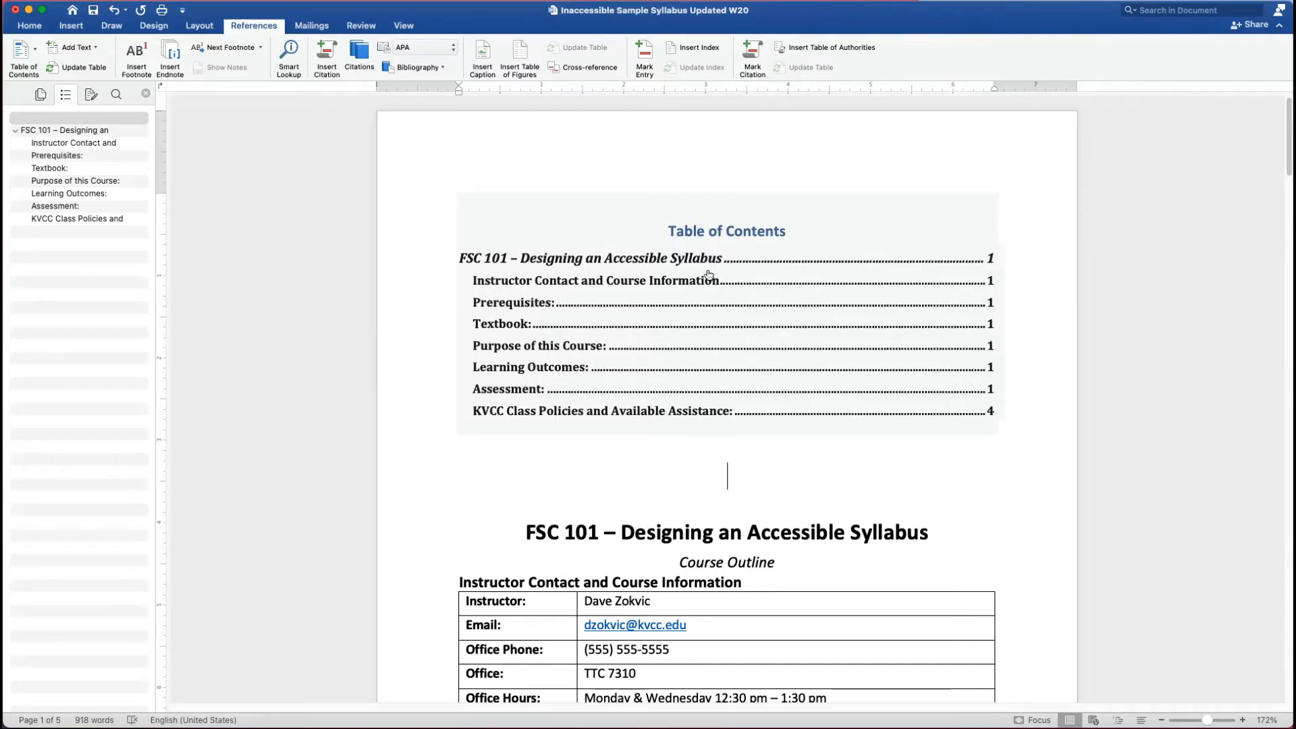
pyautogui.scroll(-8, 729, 376)
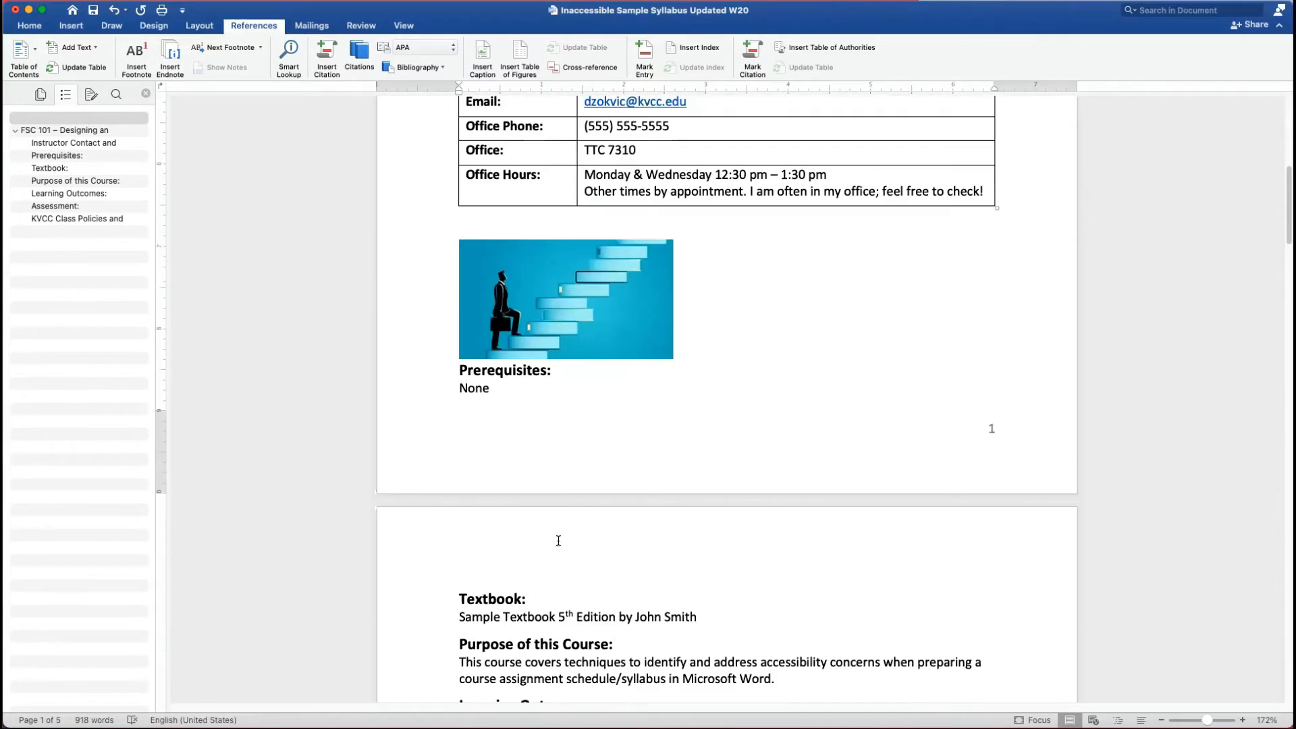
pyautogui.scroll(5, 536, 536)
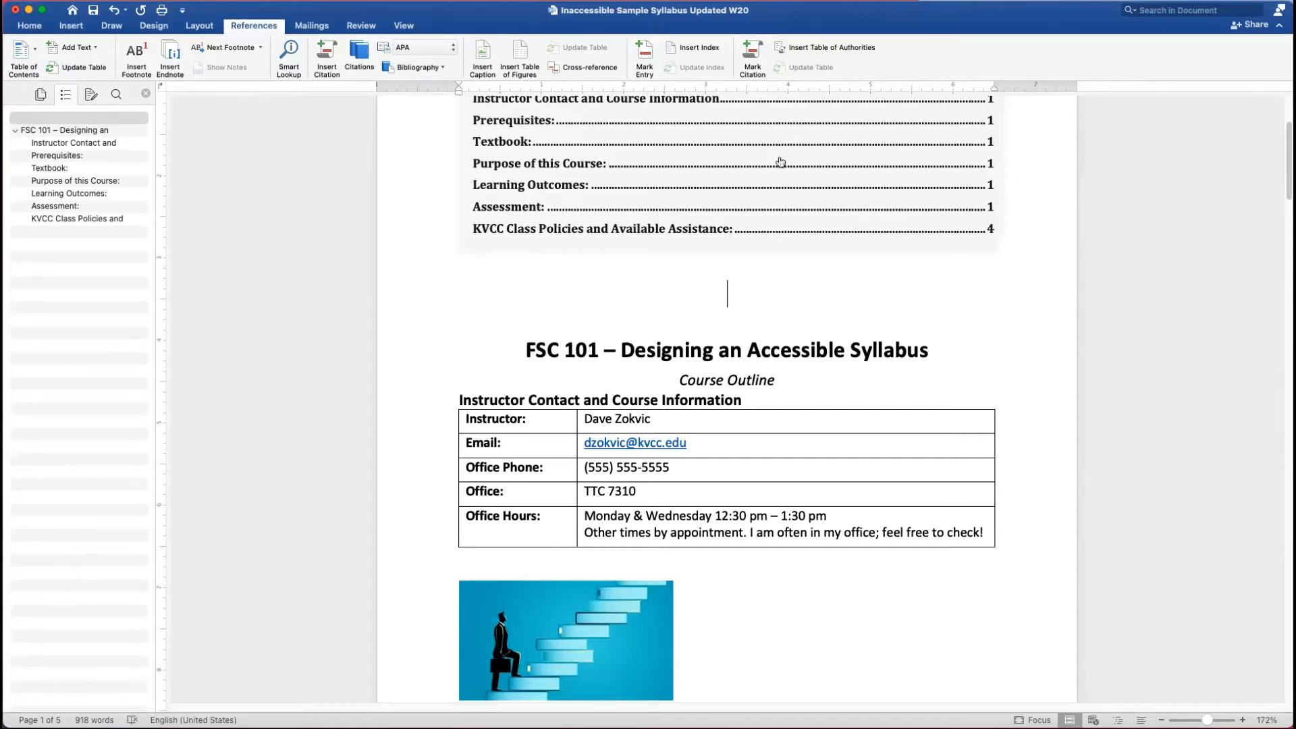
pyautogui.scroll(1, 781, 166)
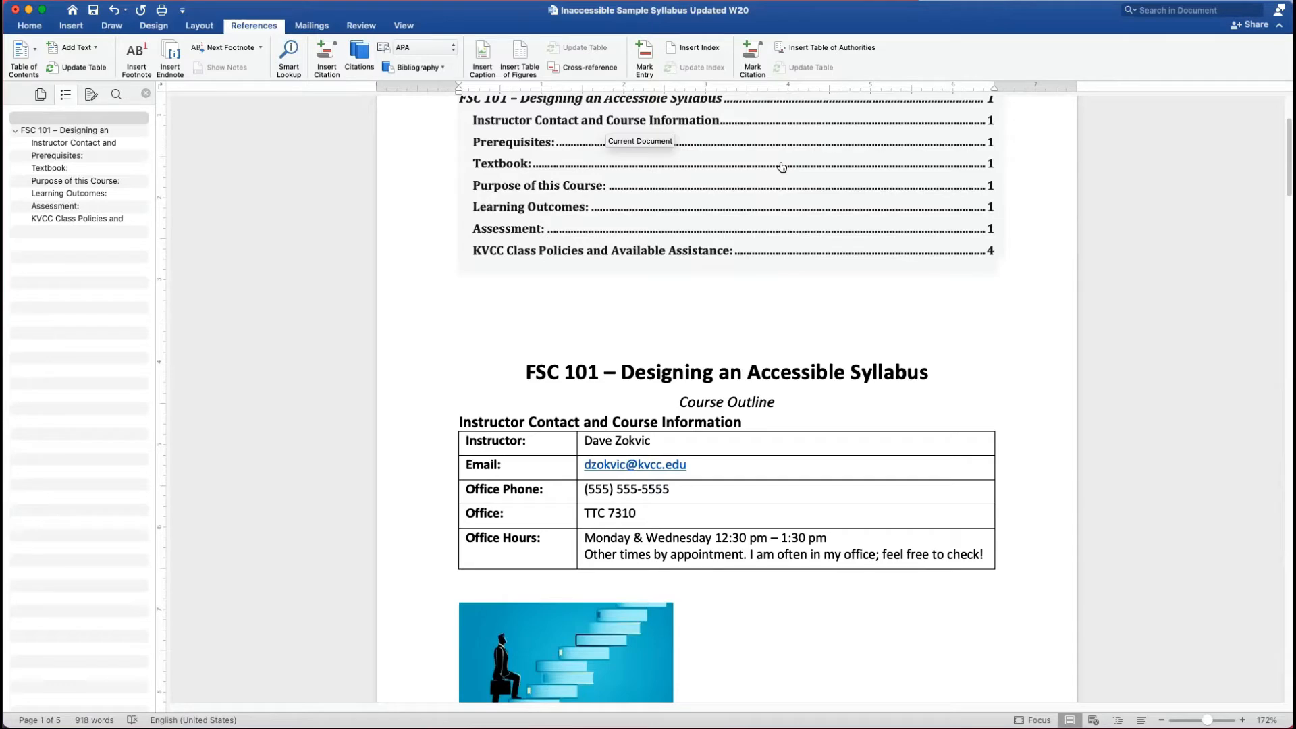
pyautogui.scroll(1, 892, 270)
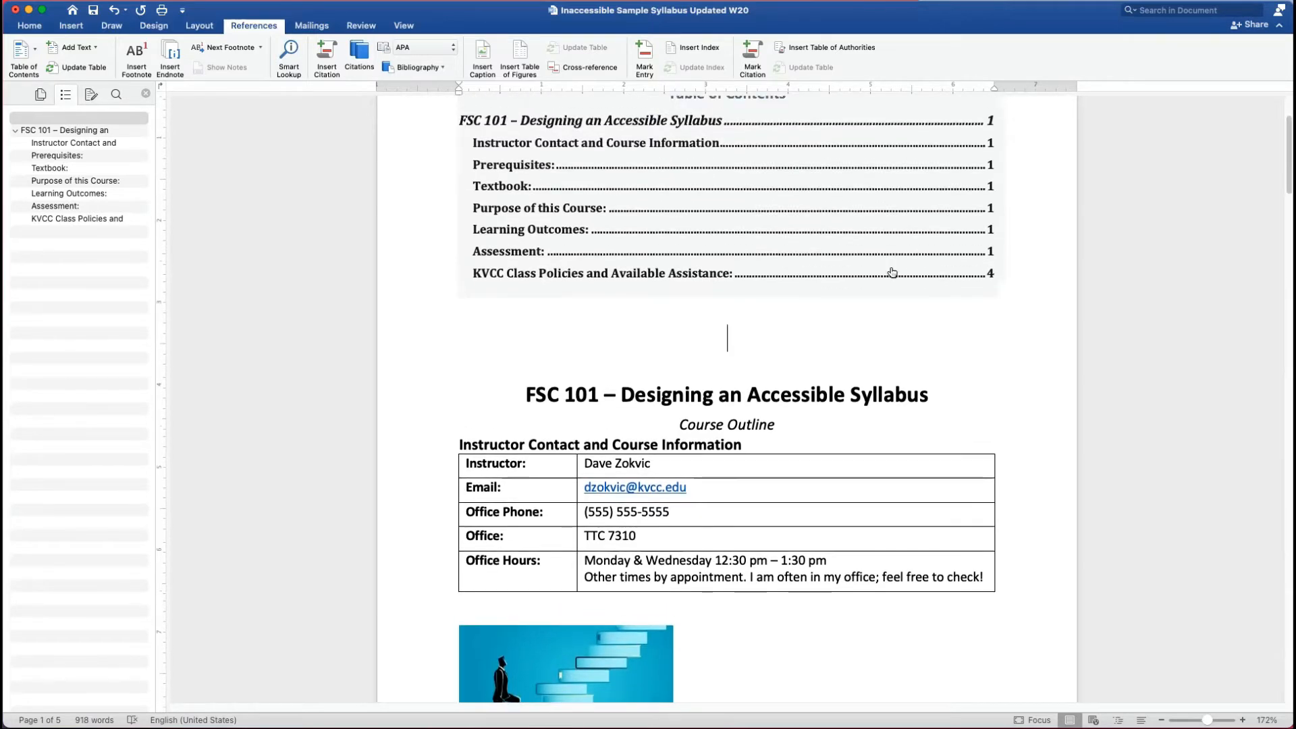
# Try to remove the table of contents by deleting backward from the empty line below it
pyautogui.press('BackSpace')
pyautogui.press('BackSpace')
pyautogui.press('BackSpace')
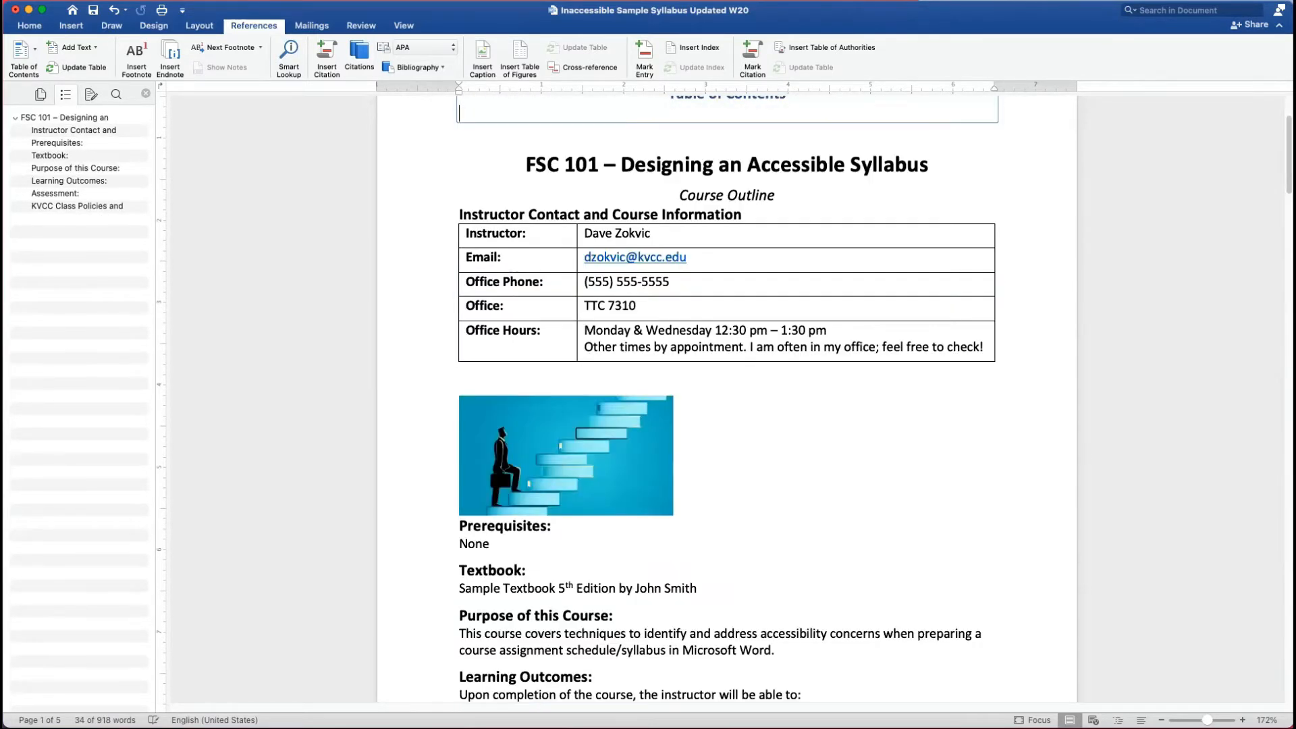
pyautogui.scroll(3, 890, 269)
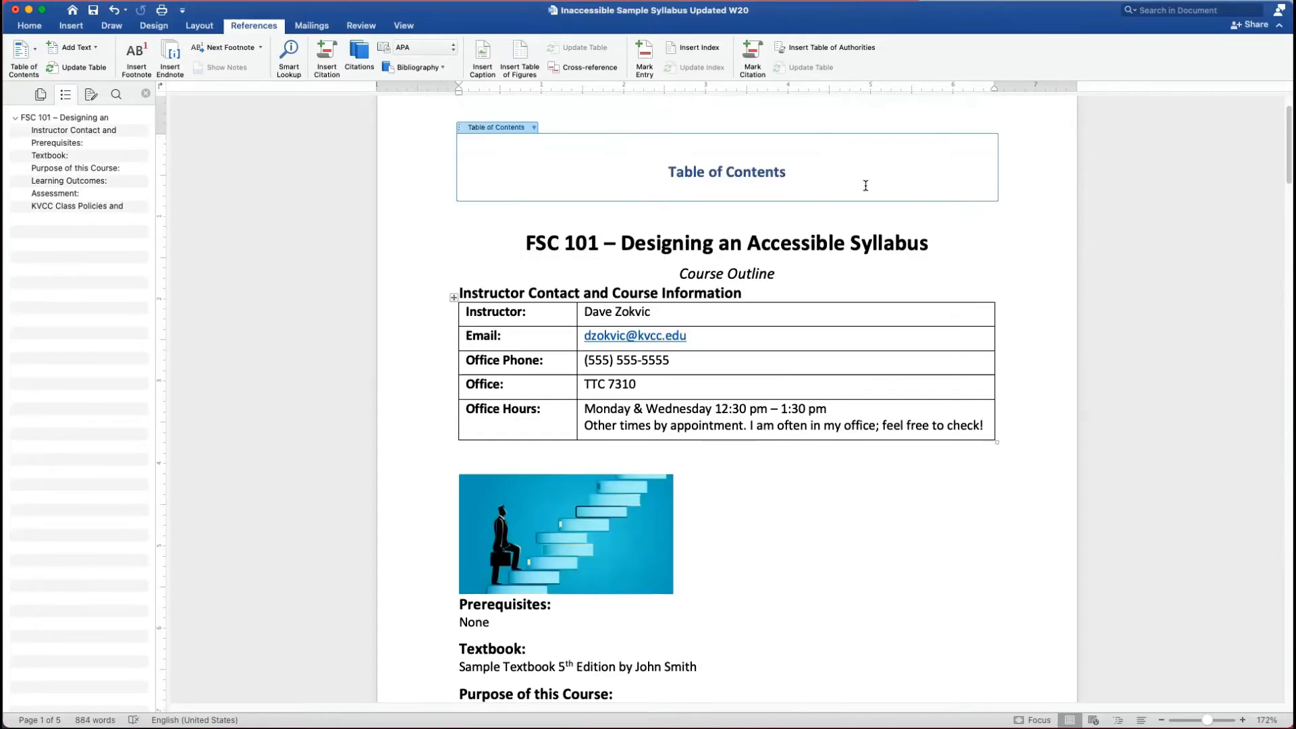
# Undo the deletions and the table of contents insertion, and remove the empty line above the title
pyautogui.press('super+z')
pyautogui.press('super+z')
pyautogui.press('super+z')
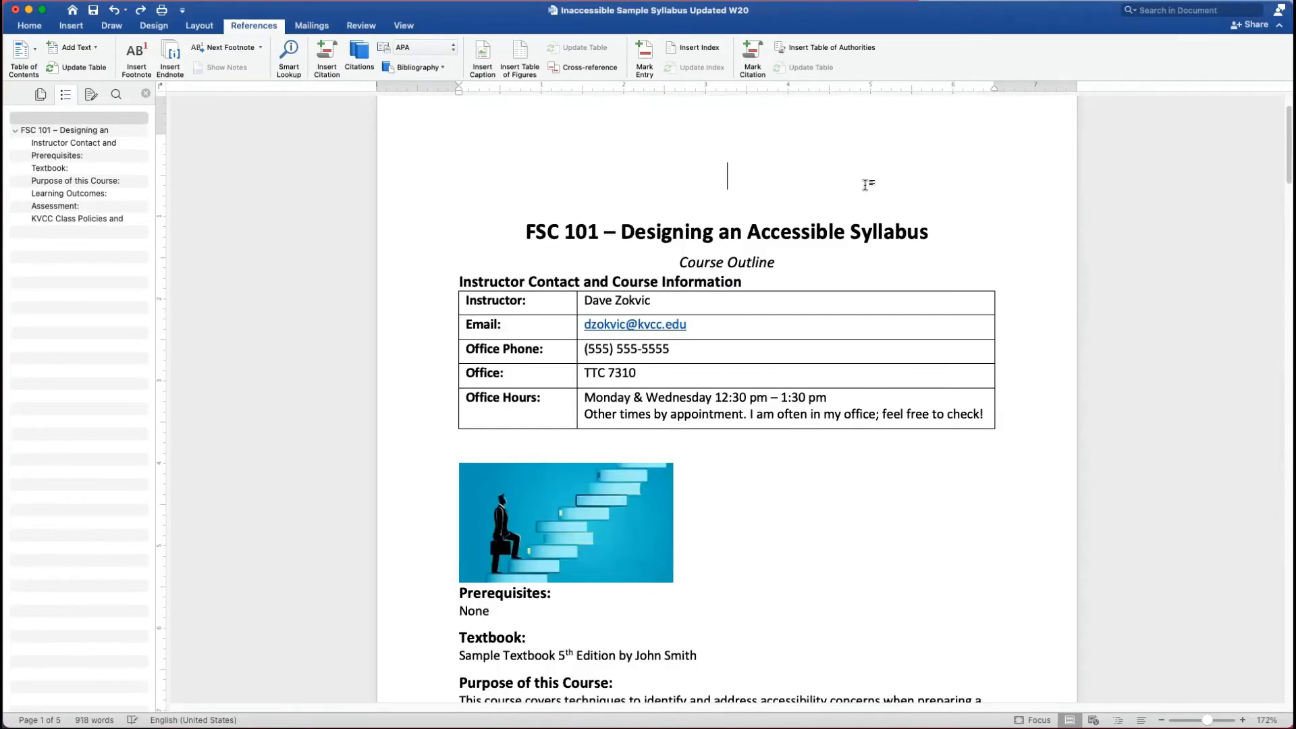
pyautogui.press('BackSpace')
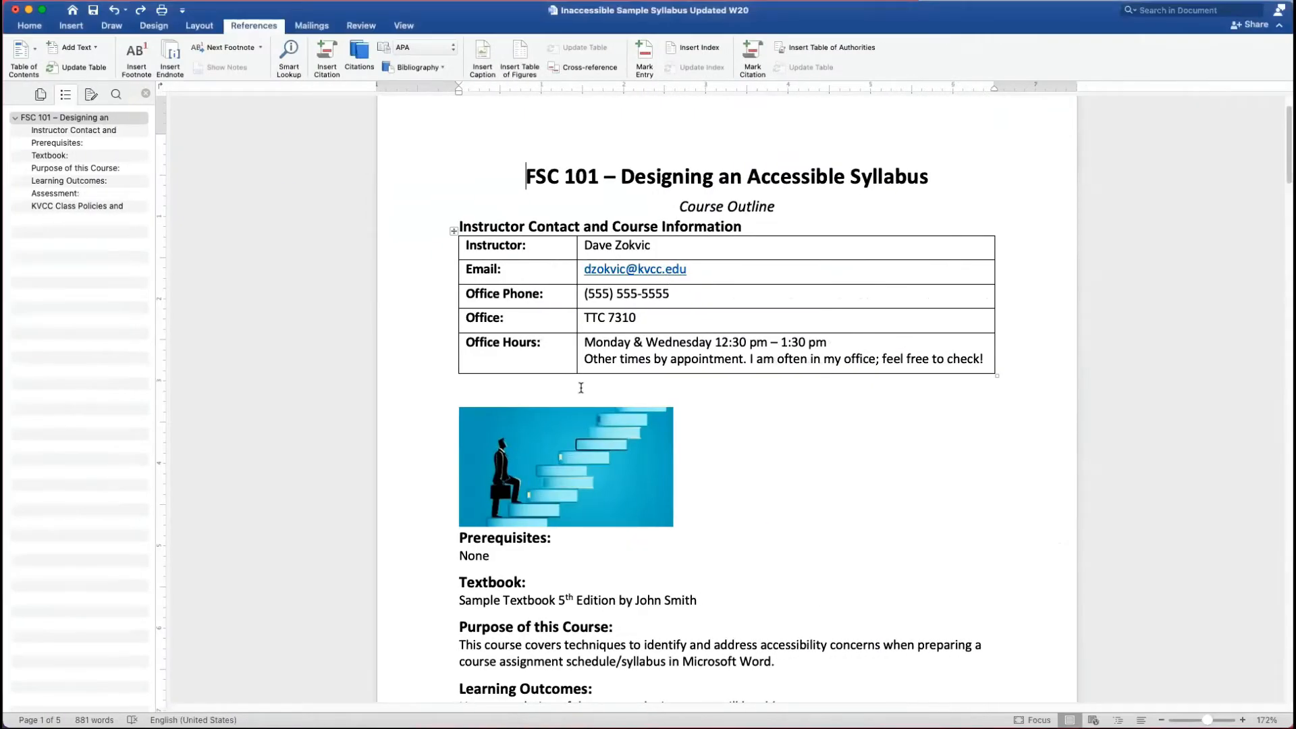
# Compare the numbered lists under "Learning Outcomes:" and "Assessment:" with the star-bulleted list under "Quizzes:"
pyautogui.scroll(-5, 524, 447)
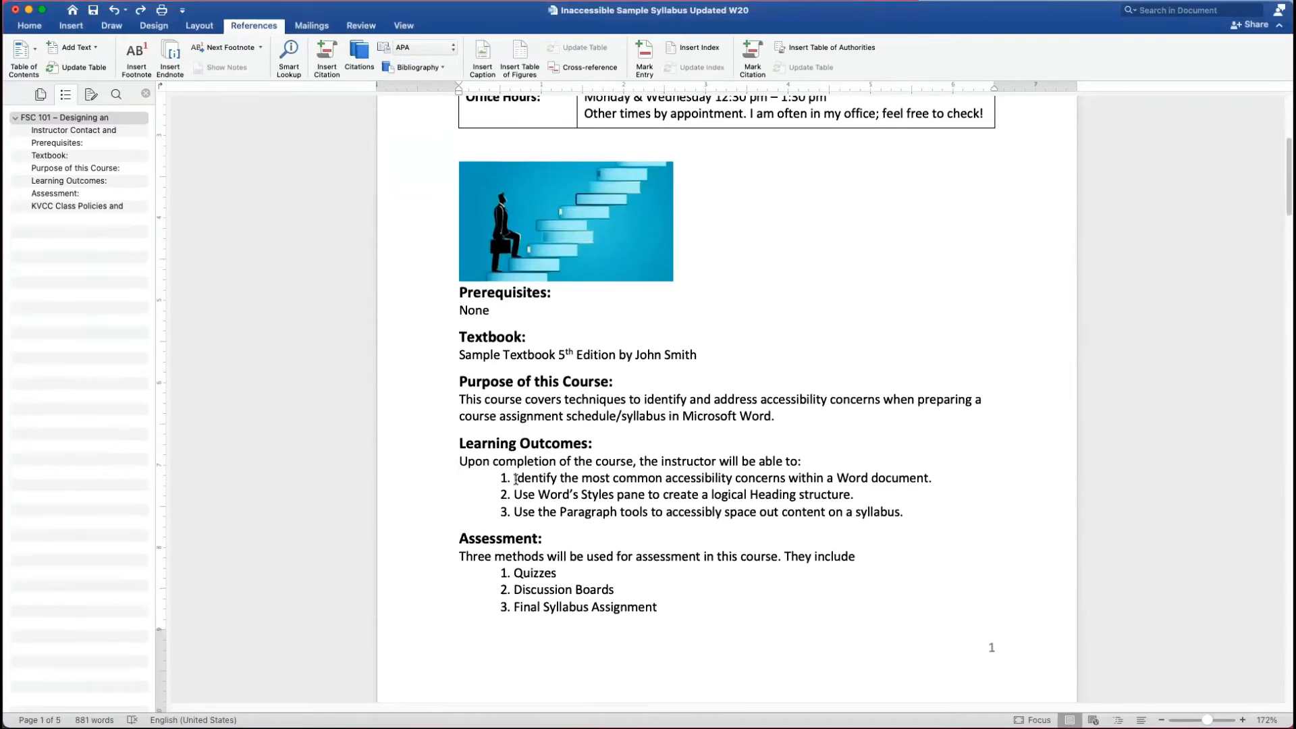
pyautogui.moveTo(508, 477); pyautogui.dragTo(713, 517)
pyautogui.scroll(1, 709, 520)
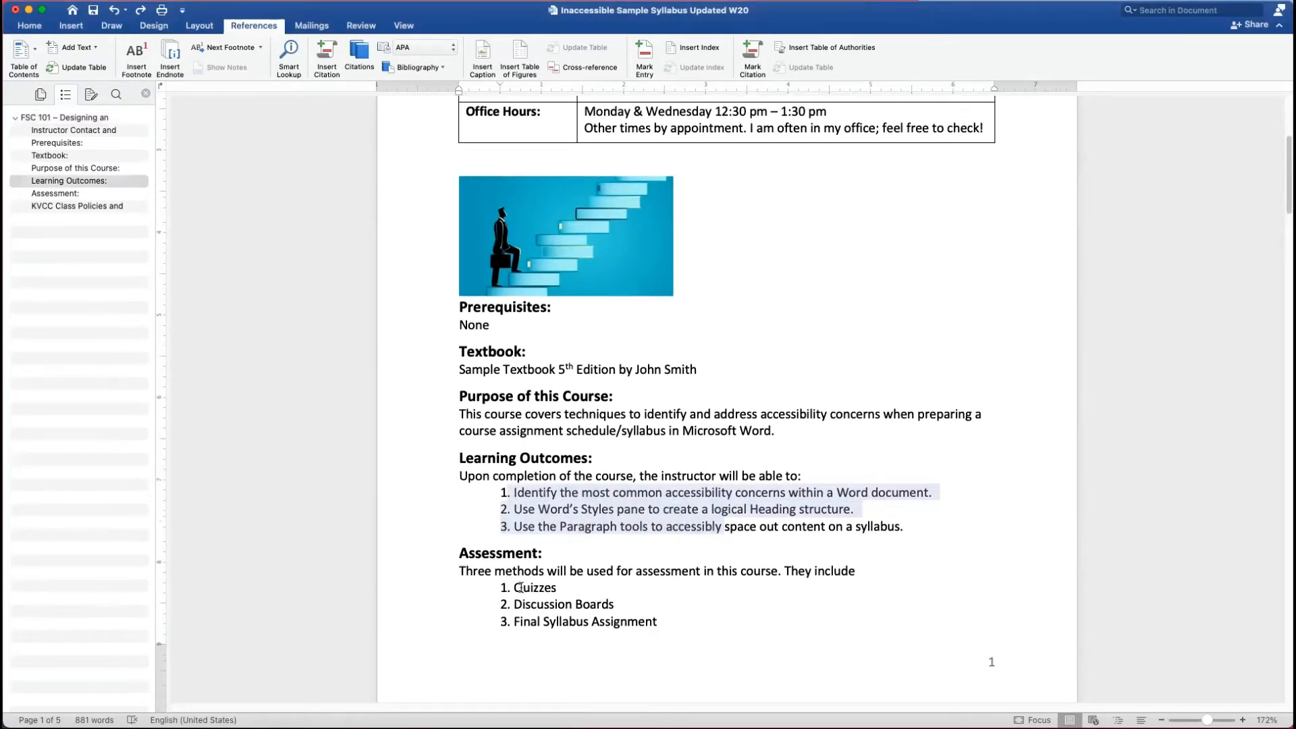
pyautogui.moveTo(516, 588); pyautogui.dragTo(659, 620)
pyautogui.scroll(-8, 616, 601)
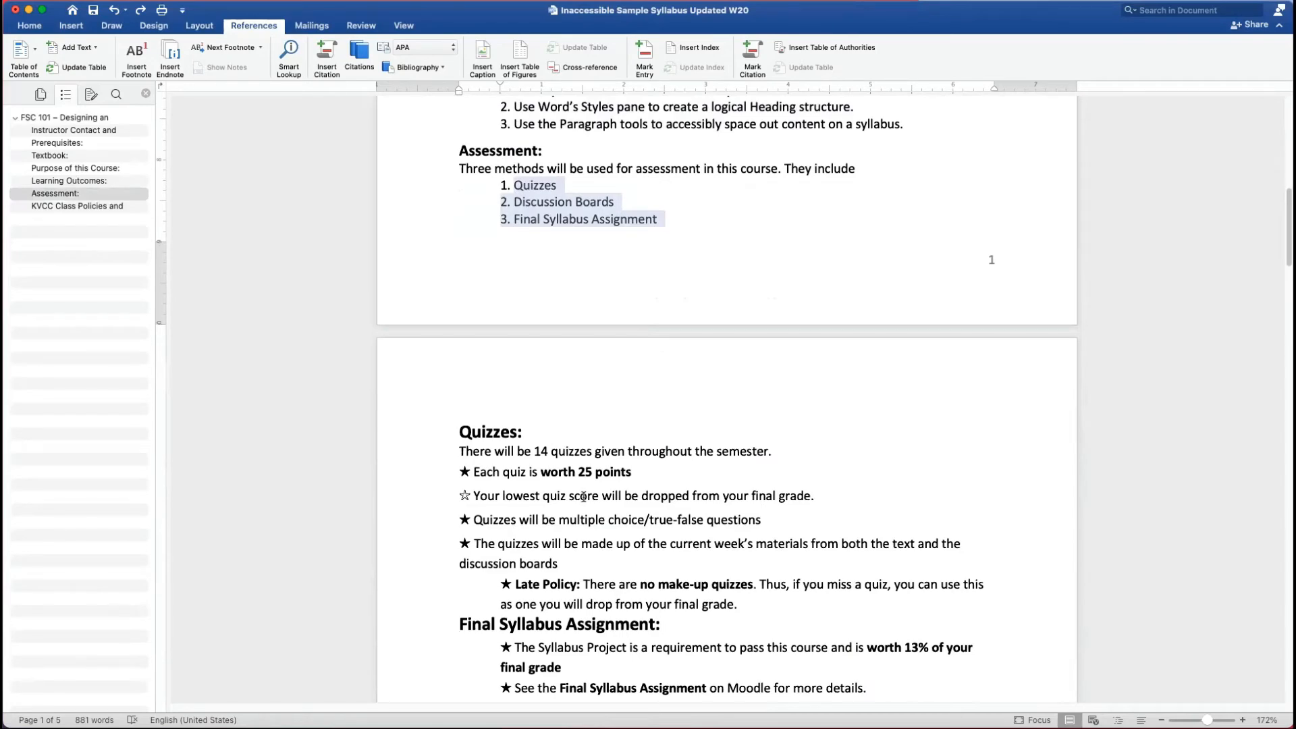
pyautogui.scroll(-1, 517, 515)
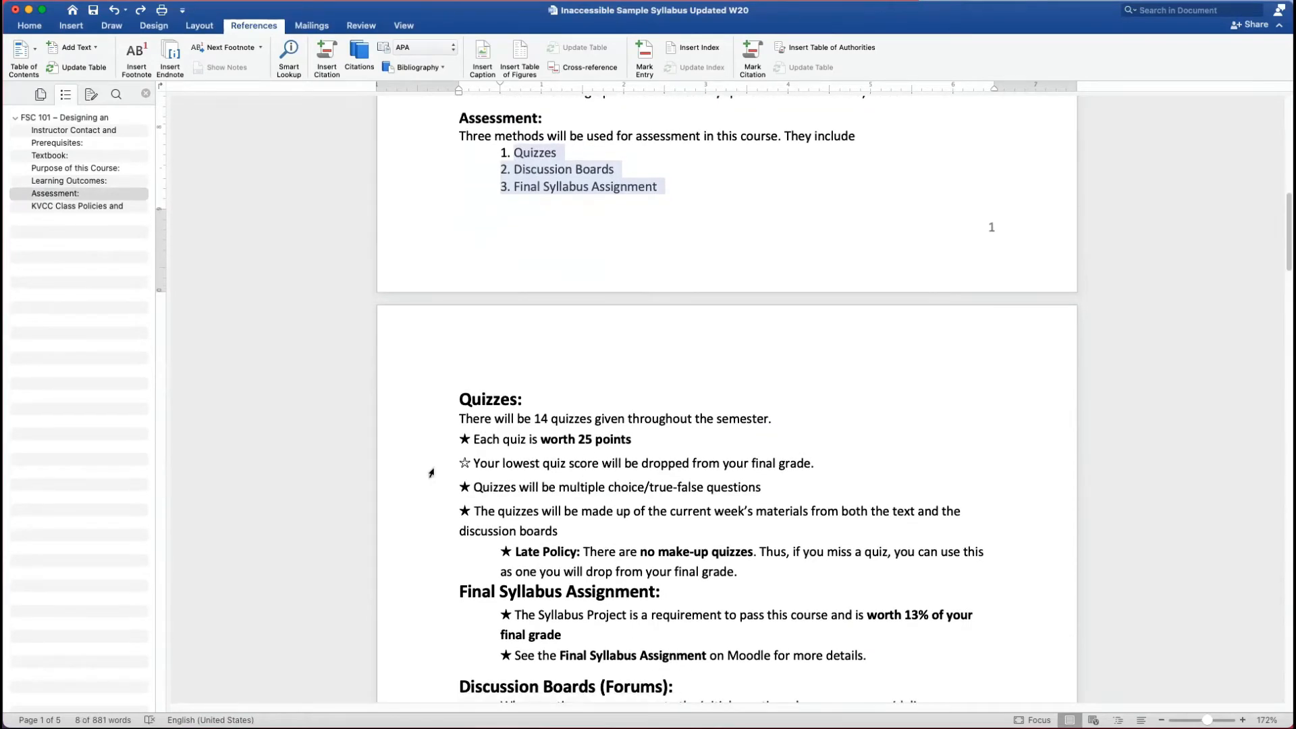
pyautogui.scroll(5, 618, 503)
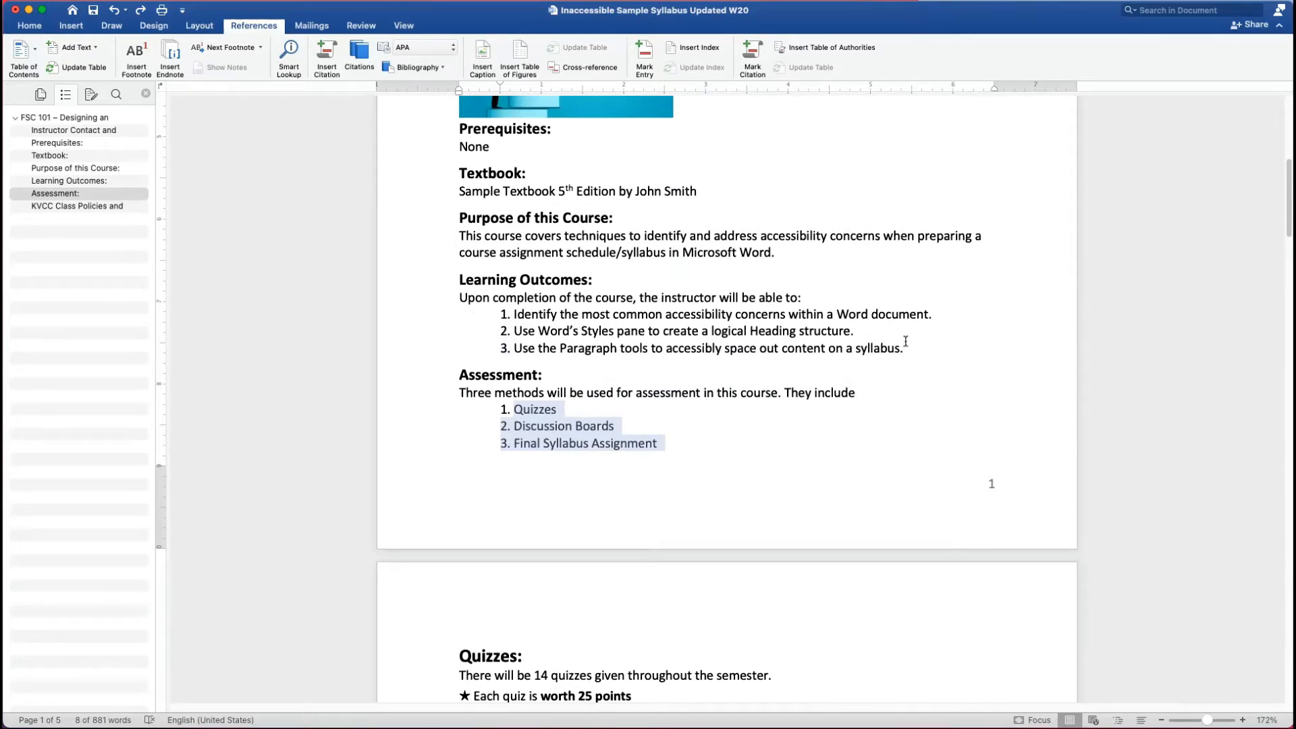
# Convert the three manually numbered lines under "Learning Outcomes:" into an automatic numbered list and check its numbering
pyautogui.moveTo(907, 349); pyautogui.dragTo(461, 300)
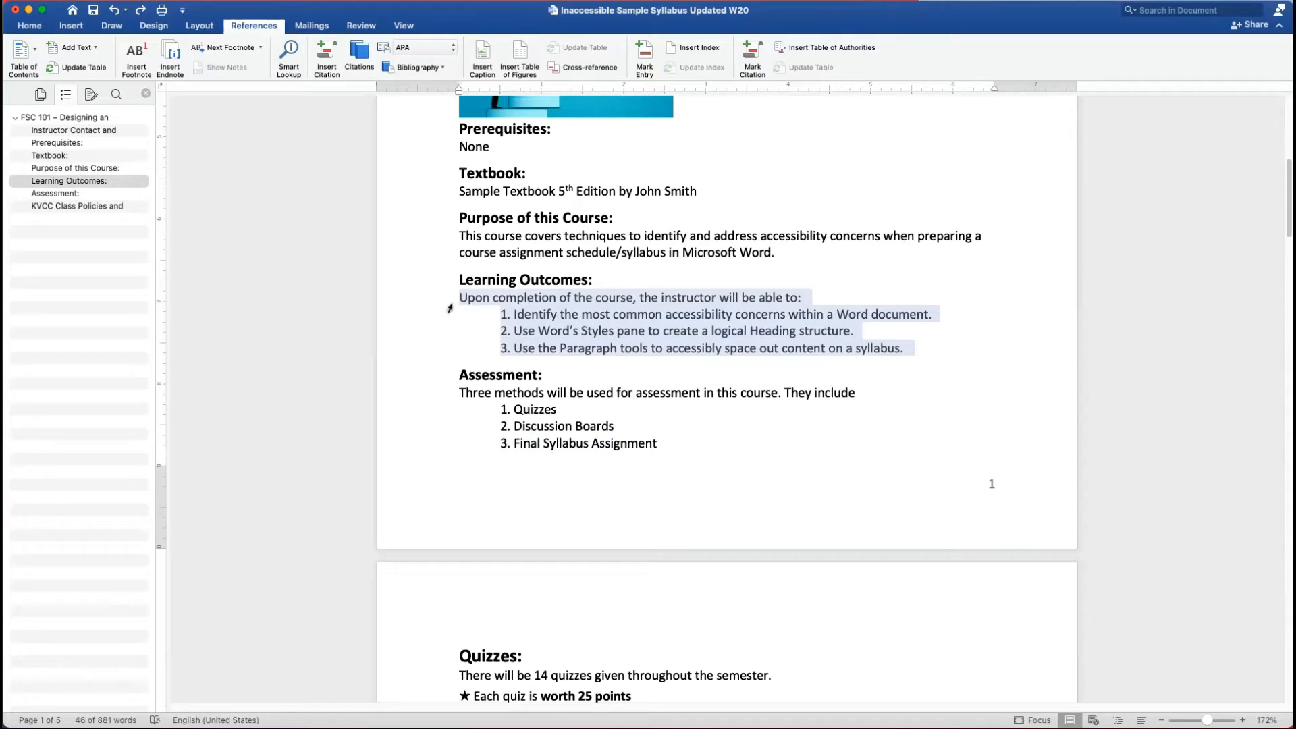
pyautogui.click(458, 305)
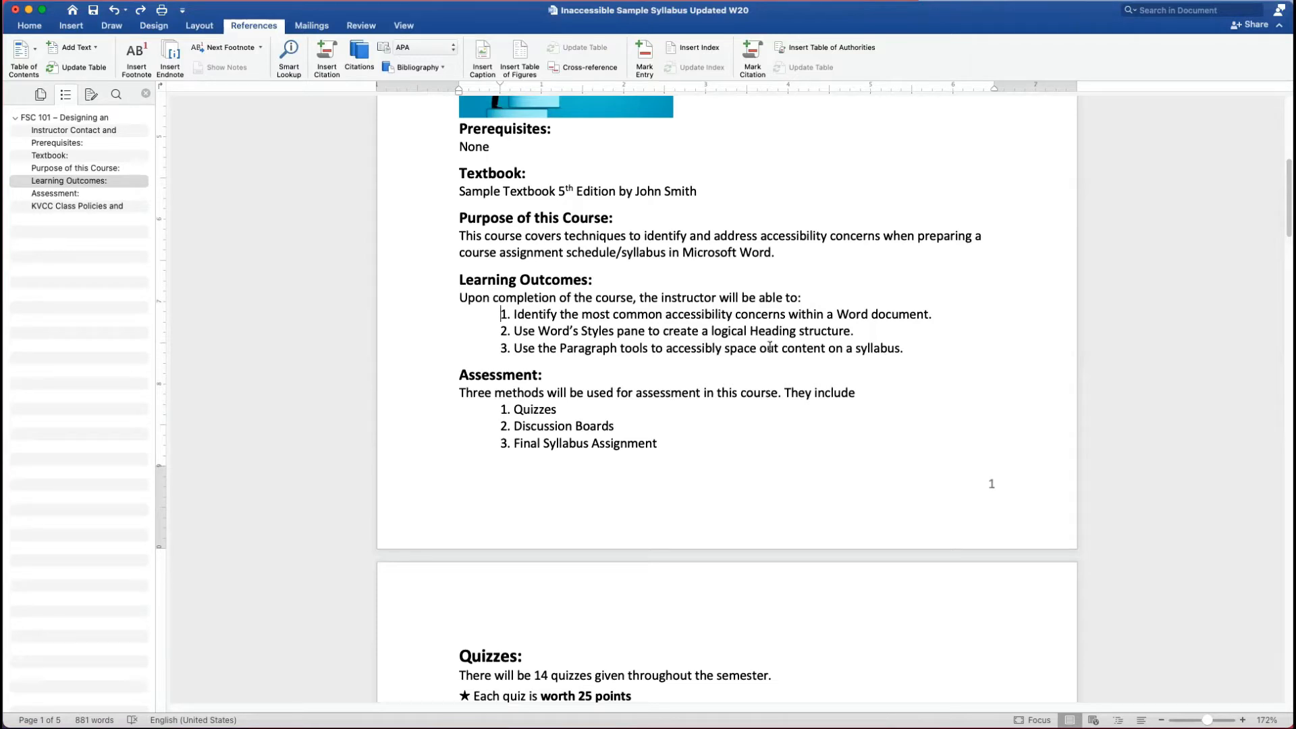
pyautogui.moveTo(906, 348); pyautogui.dragTo(502, 316)
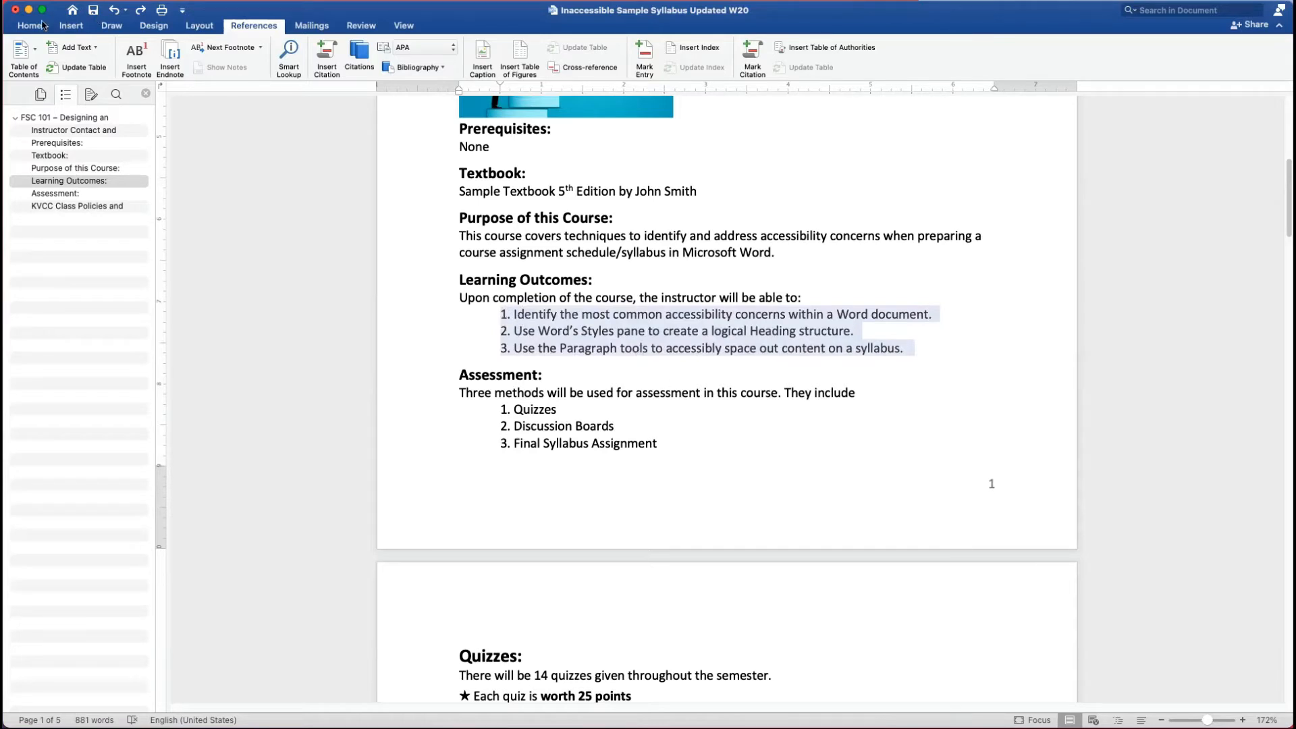
pyautogui.click(38, 27)
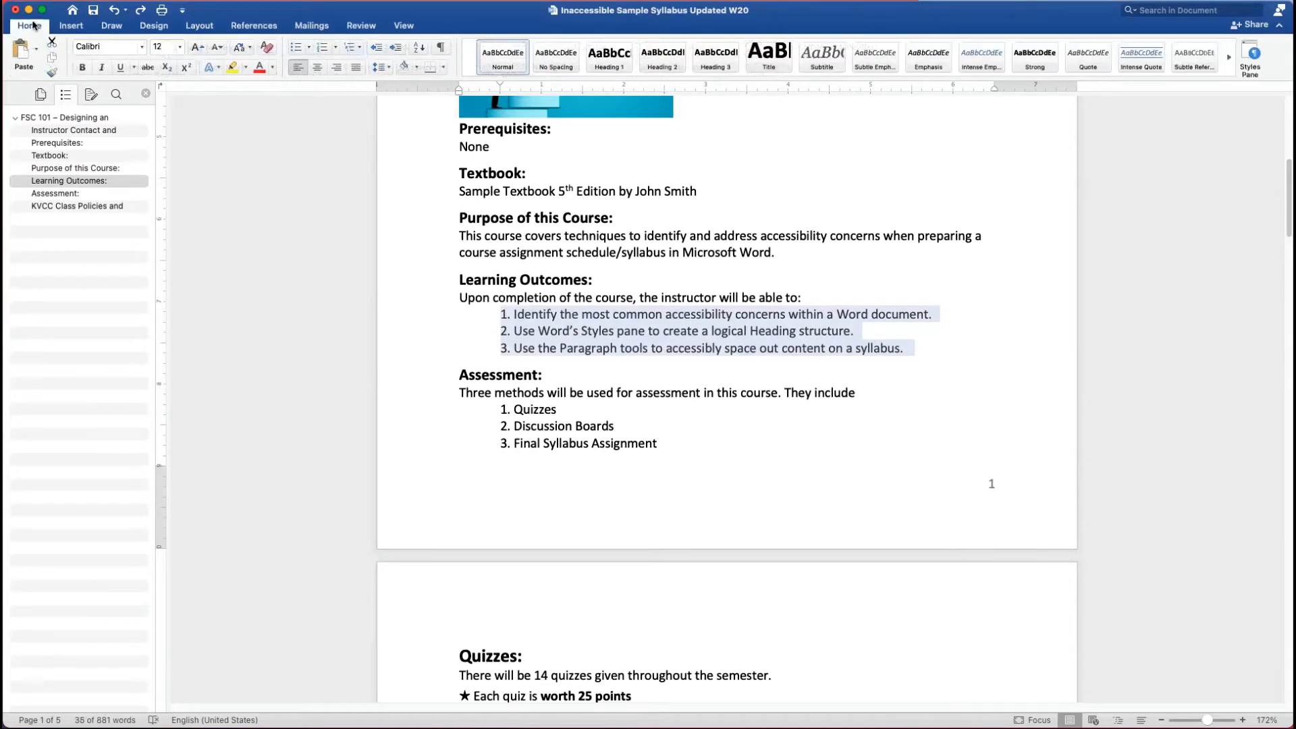
pyautogui.click(325, 48)
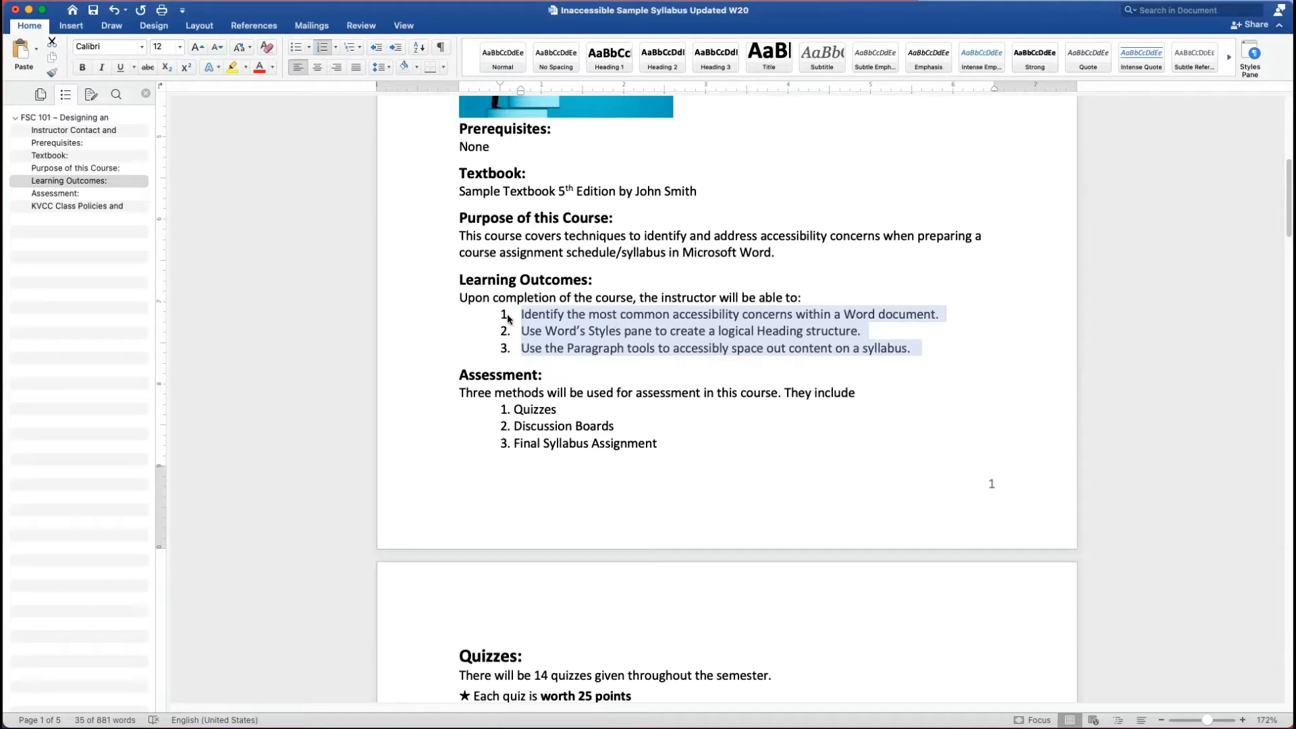
pyautogui.moveTo(518, 319); pyautogui.dragTo(522, 349)
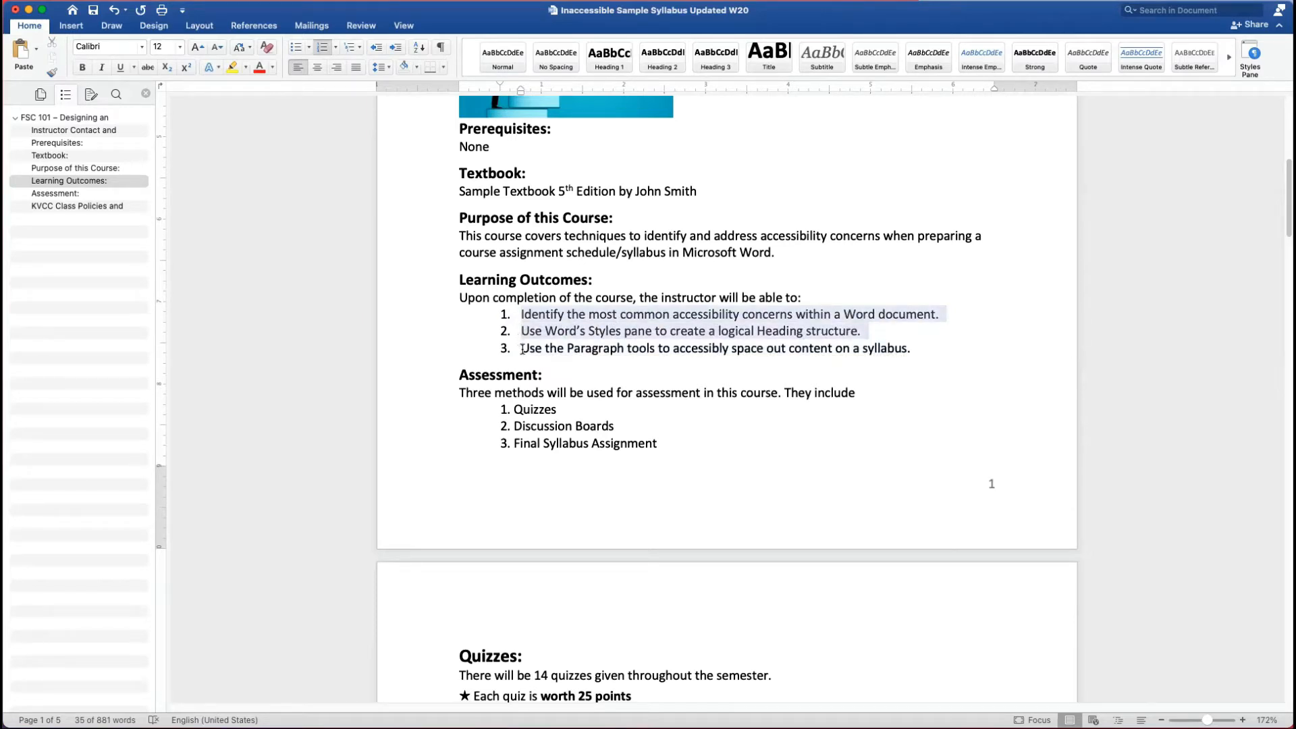
pyautogui.click(519, 314)
pyautogui.tripleClick(518, 312)
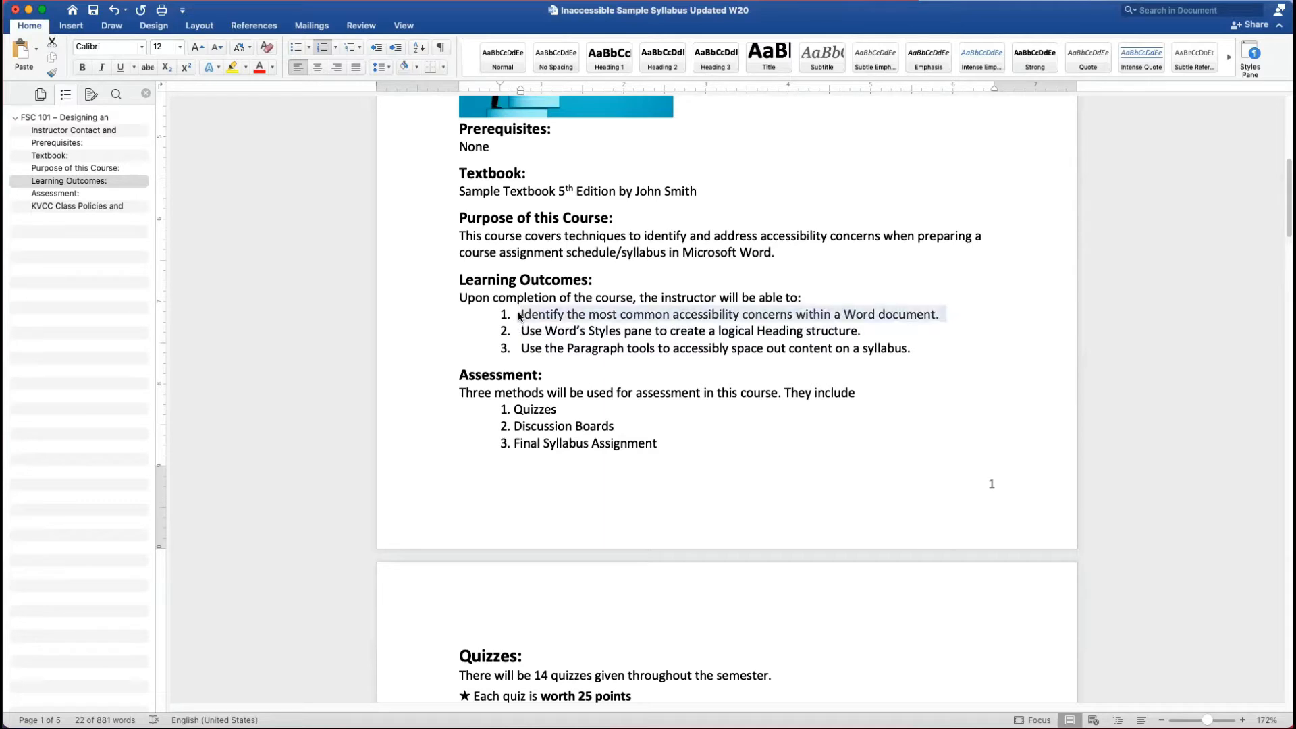
# Format the three items under "Assessment:" as an automatic numbered list, trying bullets before restoring the numbering
pyautogui.moveTo(675, 448); pyautogui.dragTo(501, 409)
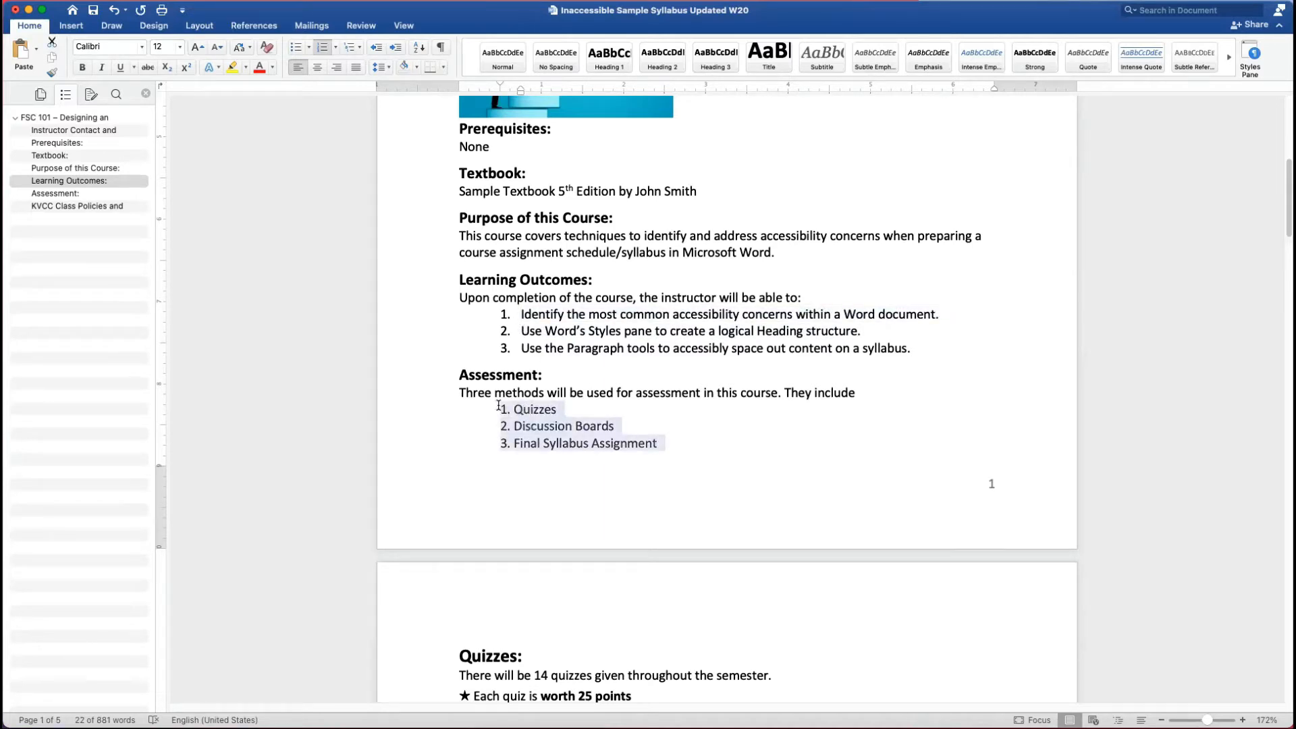
pyautogui.click(323, 49)
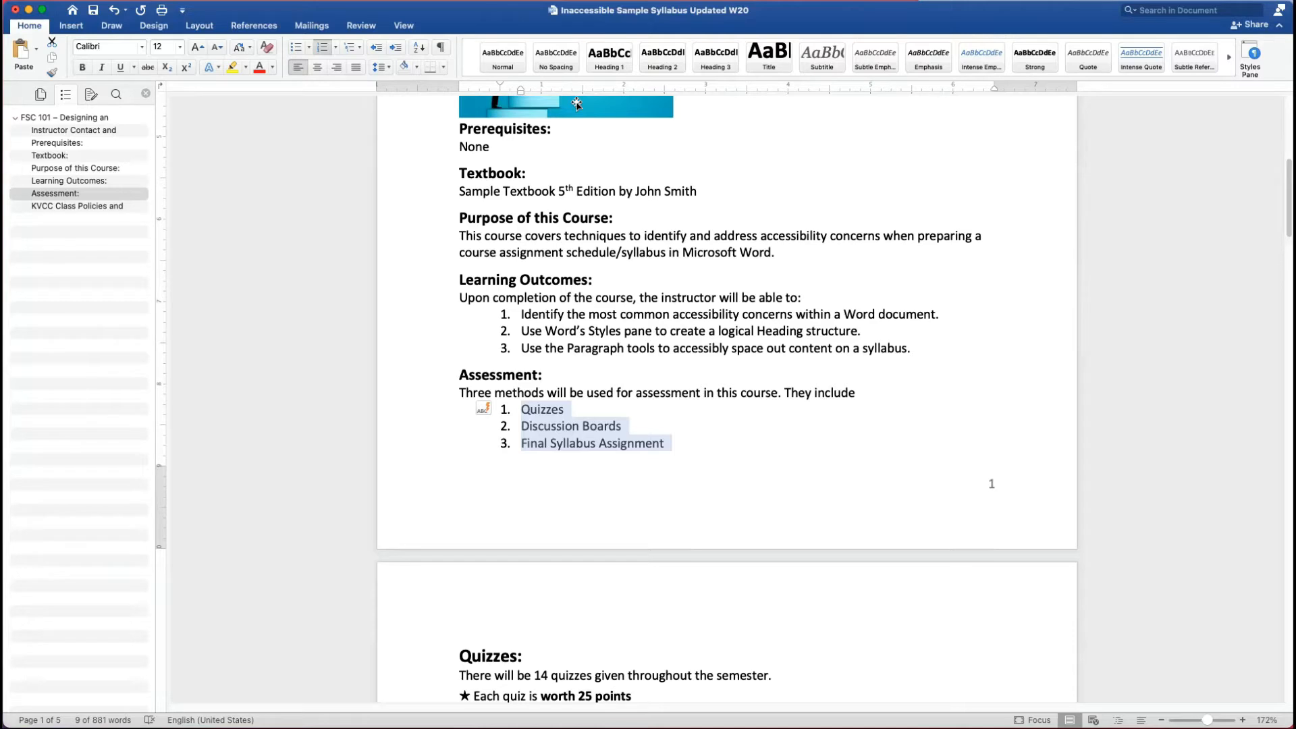
pyautogui.click(295, 48)
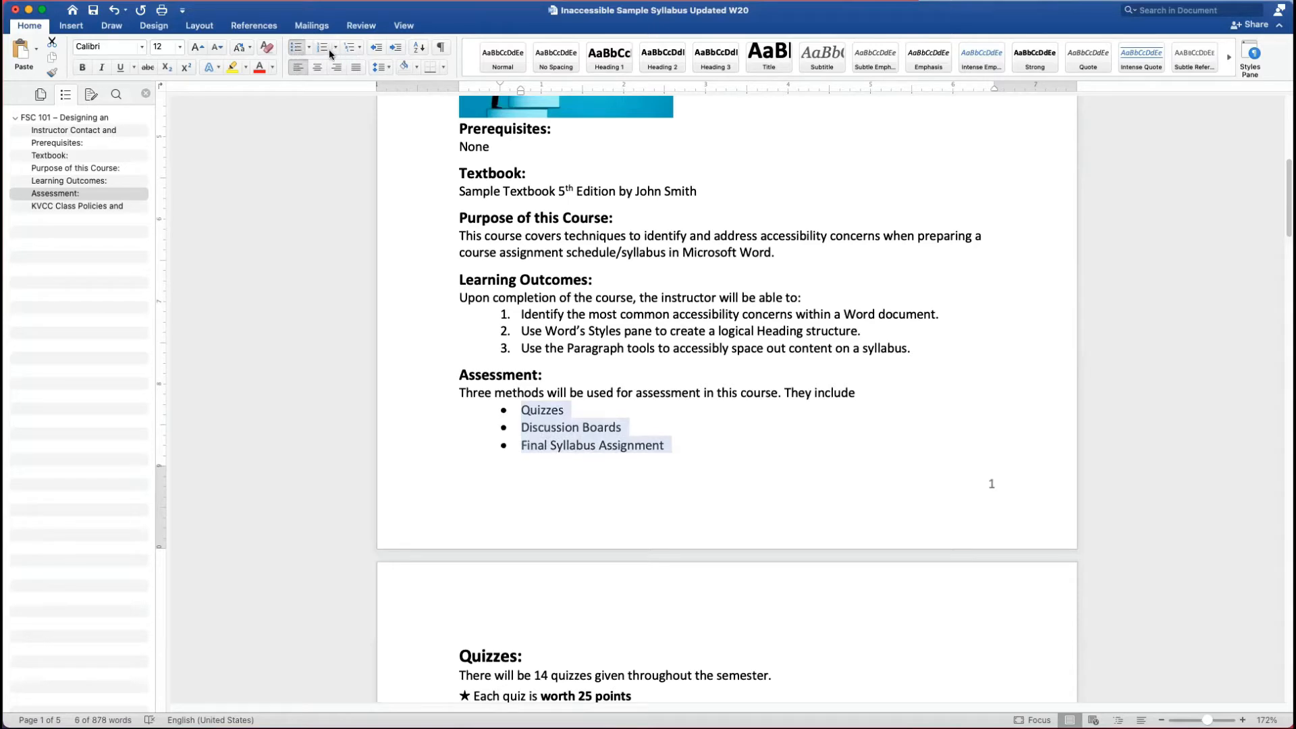
pyautogui.click(324, 48)
# Examine the typed star characters in front of the lines under "Quizzes:"
pyautogui.scroll(-3, 625, 342)
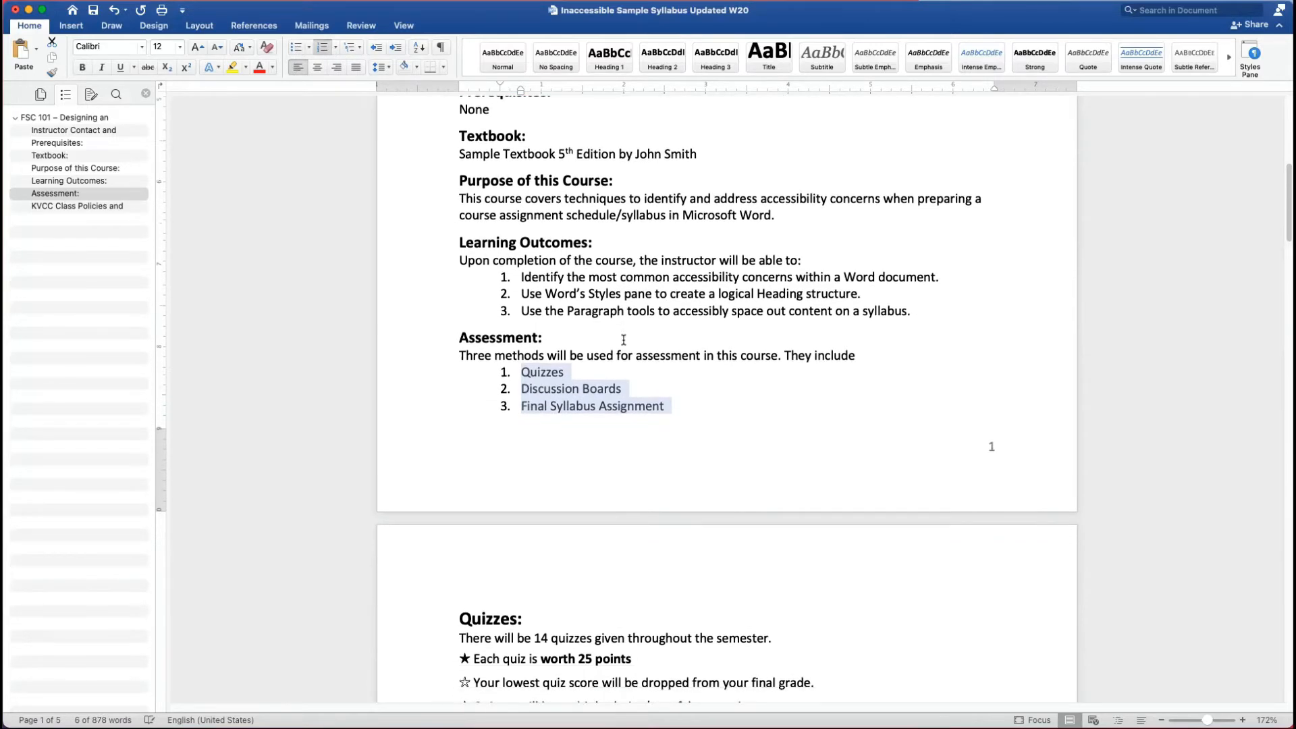
pyautogui.scroll(-6, 625, 343)
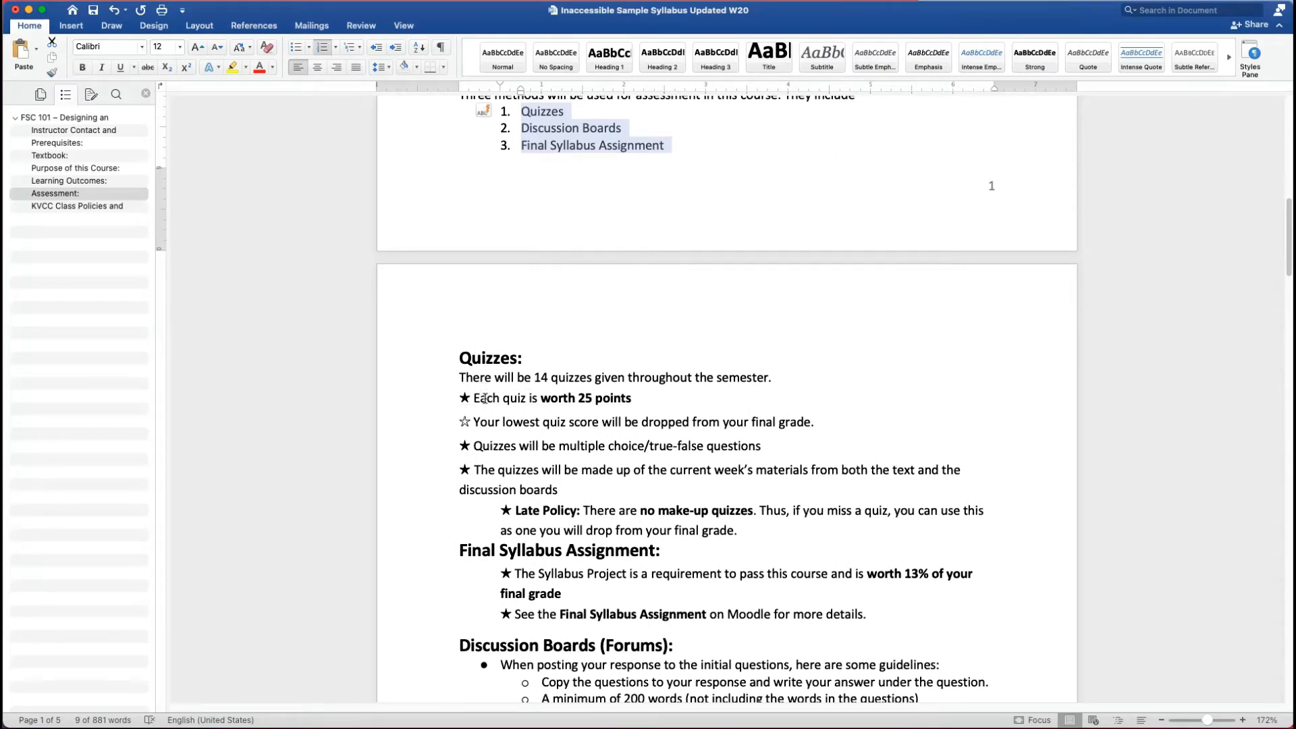
pyautogui.moveTo(436, 417)
pyautogui.mouseDown()
pyautogui.moveTo(457, 464)
pyautogui.moveTo(443, 403)
pyautogui.mouseUp()
pyautogui.click(445, 401)
pyautogui.click(462, 402)
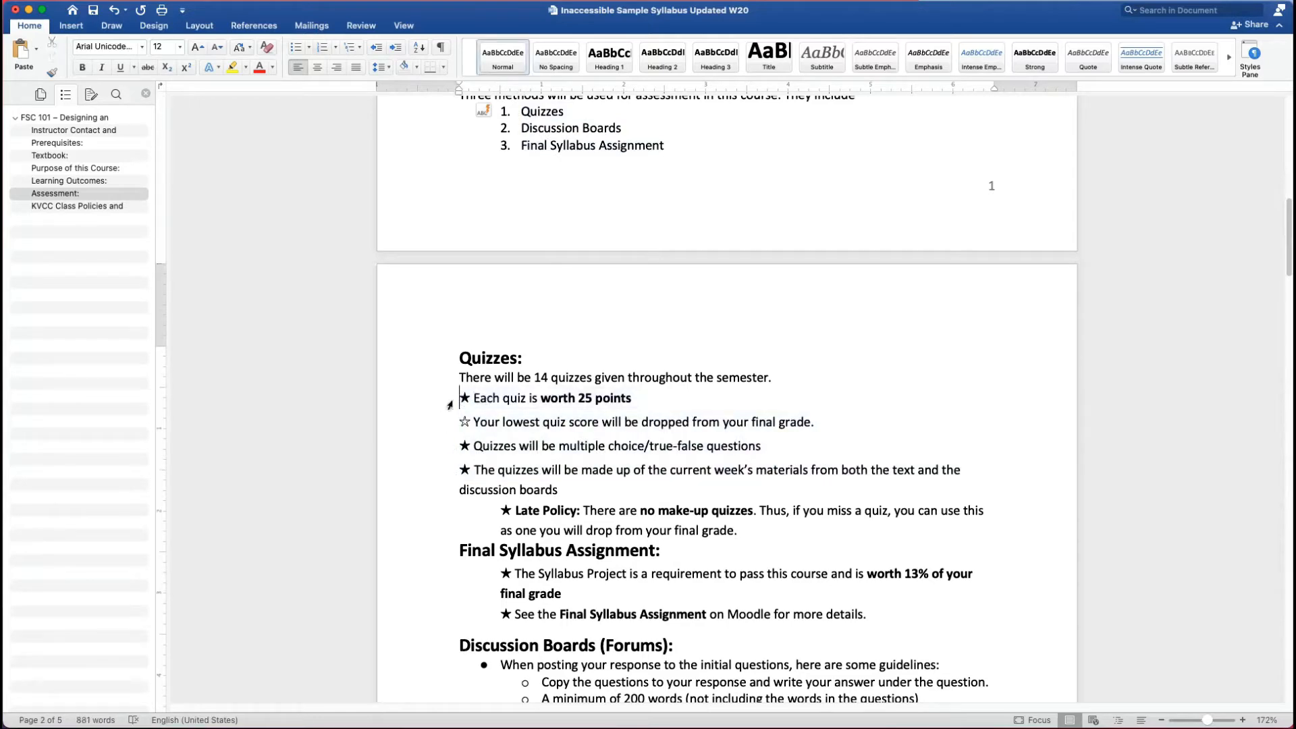
pyautogui.hotkey('shift', 'Right')
pyautogui.hotkey('shift', 'End')
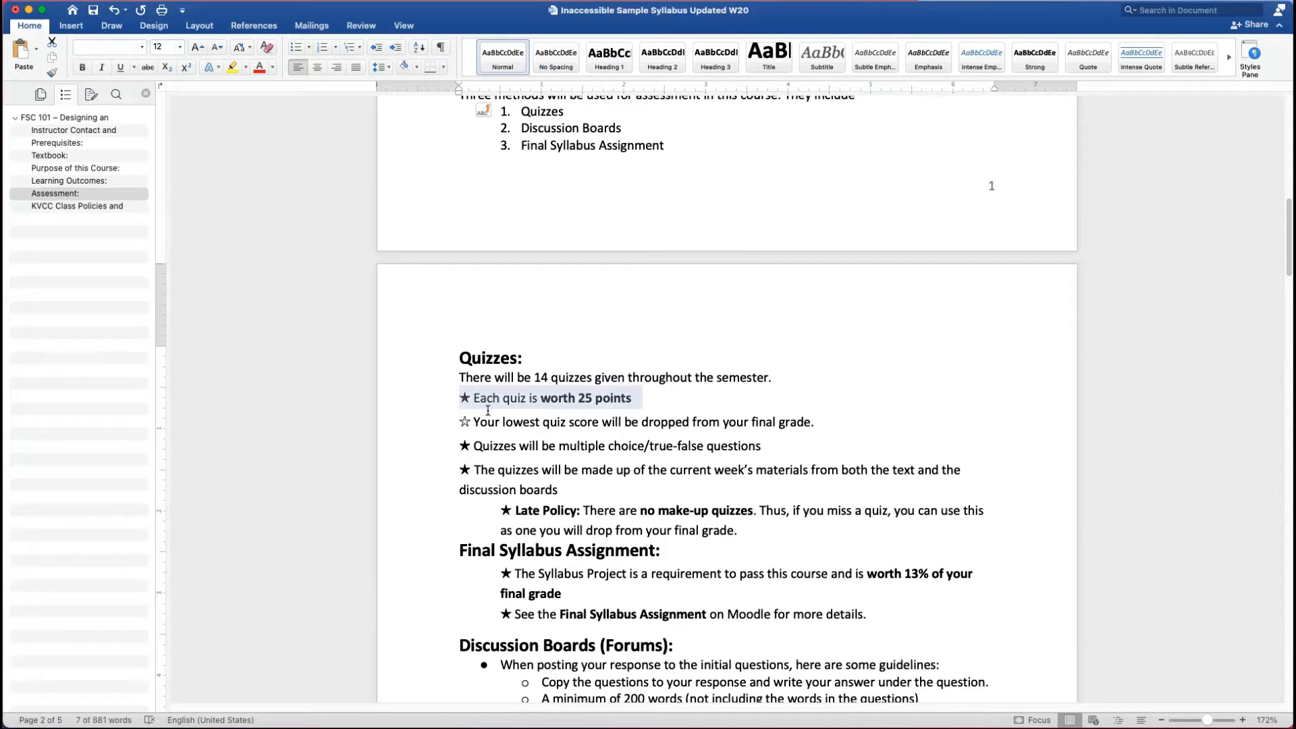
pyautogui.click(487, 411)
pyautogui.moveTo(460, 399); pyautogui.dragTo(465, 399)
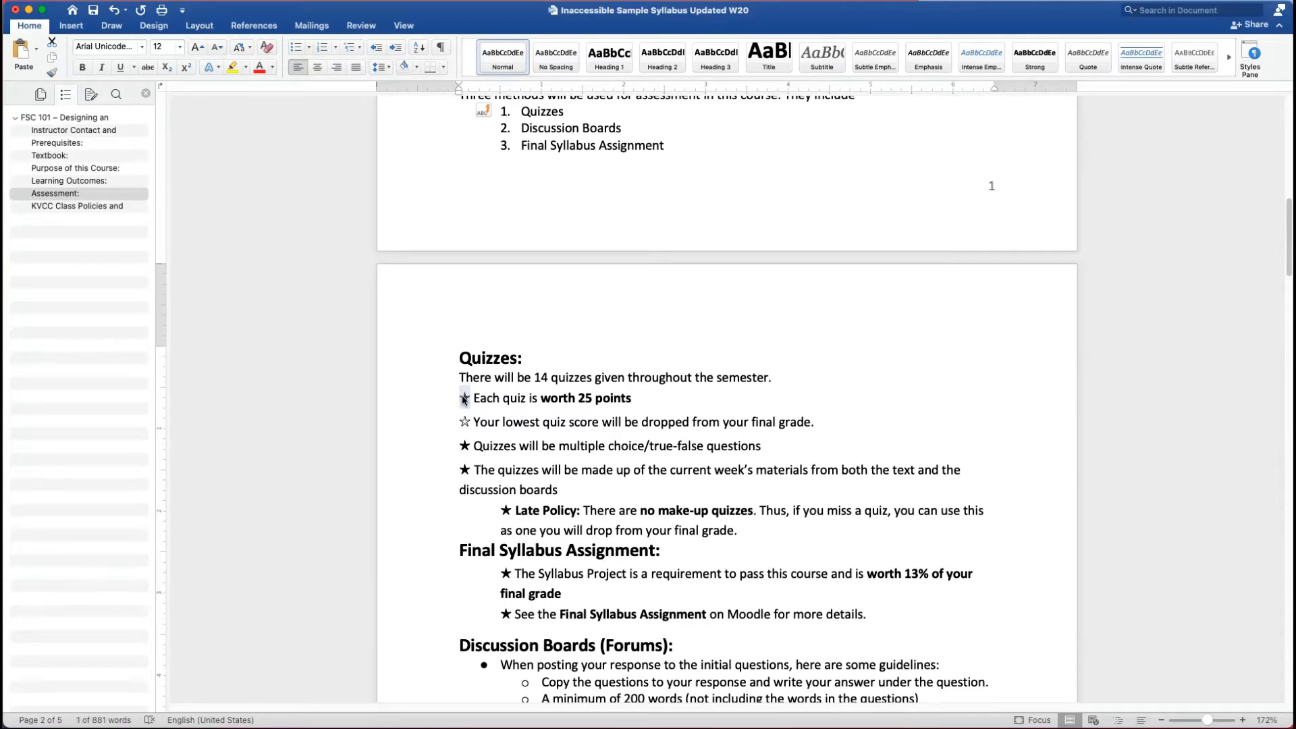
# Apply automatic bullets to all starred lines under "Quizzes:", including the indented "Late Policy:" item
pyautogui.moveTo(584, 489); pyautogui.dragTo(470, 392)
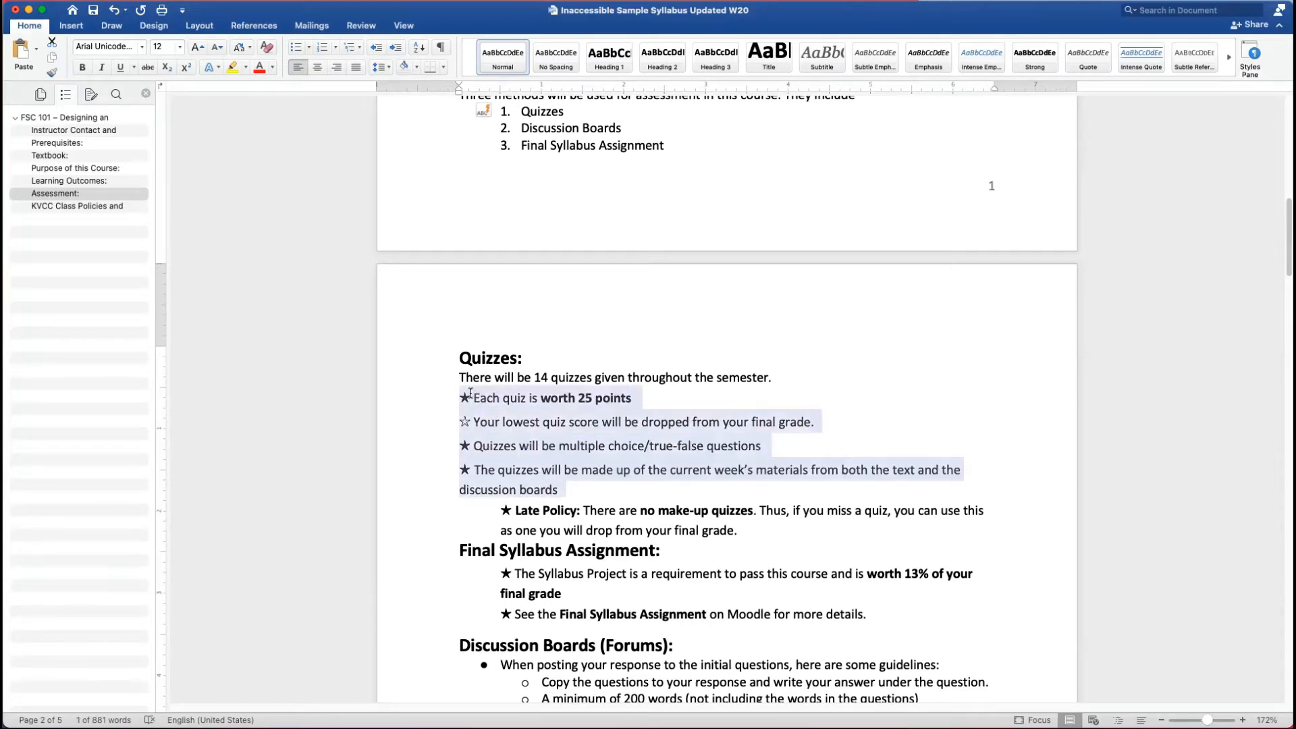
pyautogui.click(749, 528)
pyautogui.keyDown('shift'); pyautogui.click(461, 396); pyautogui.keyUp('shift')
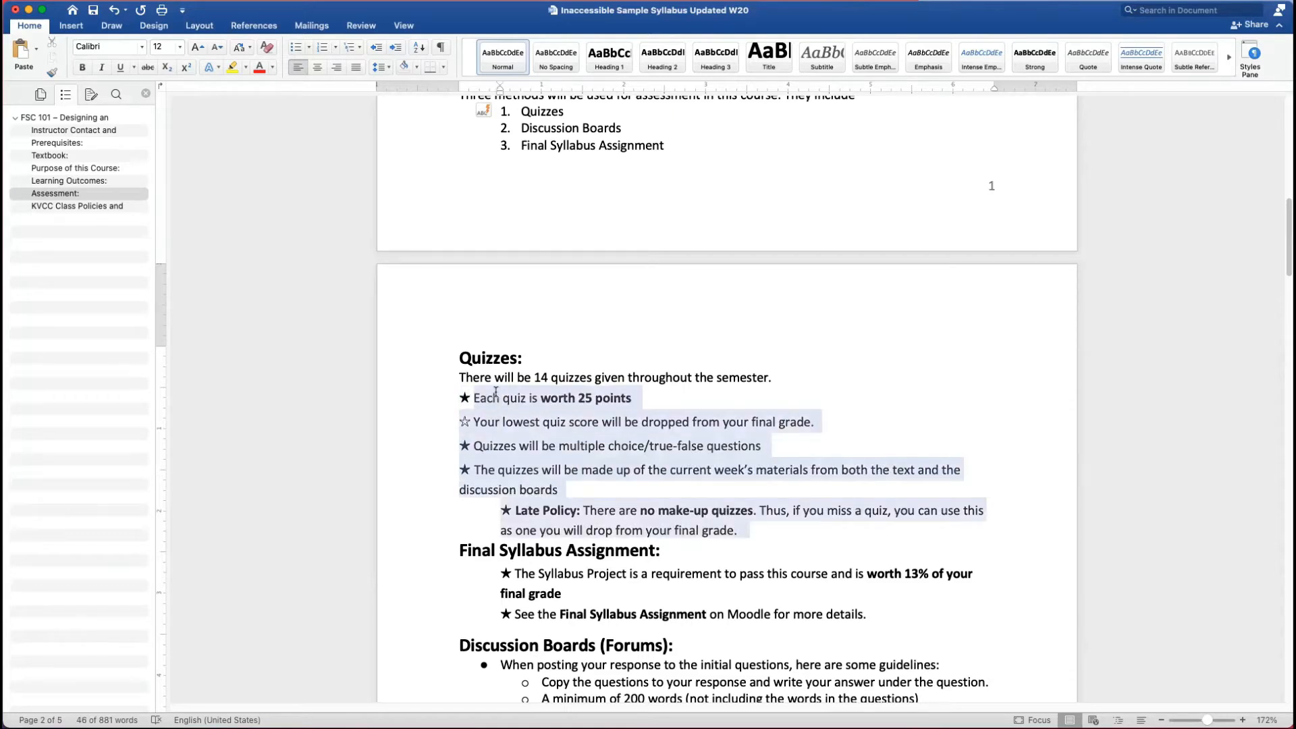
pyautogui.click(296, 47)
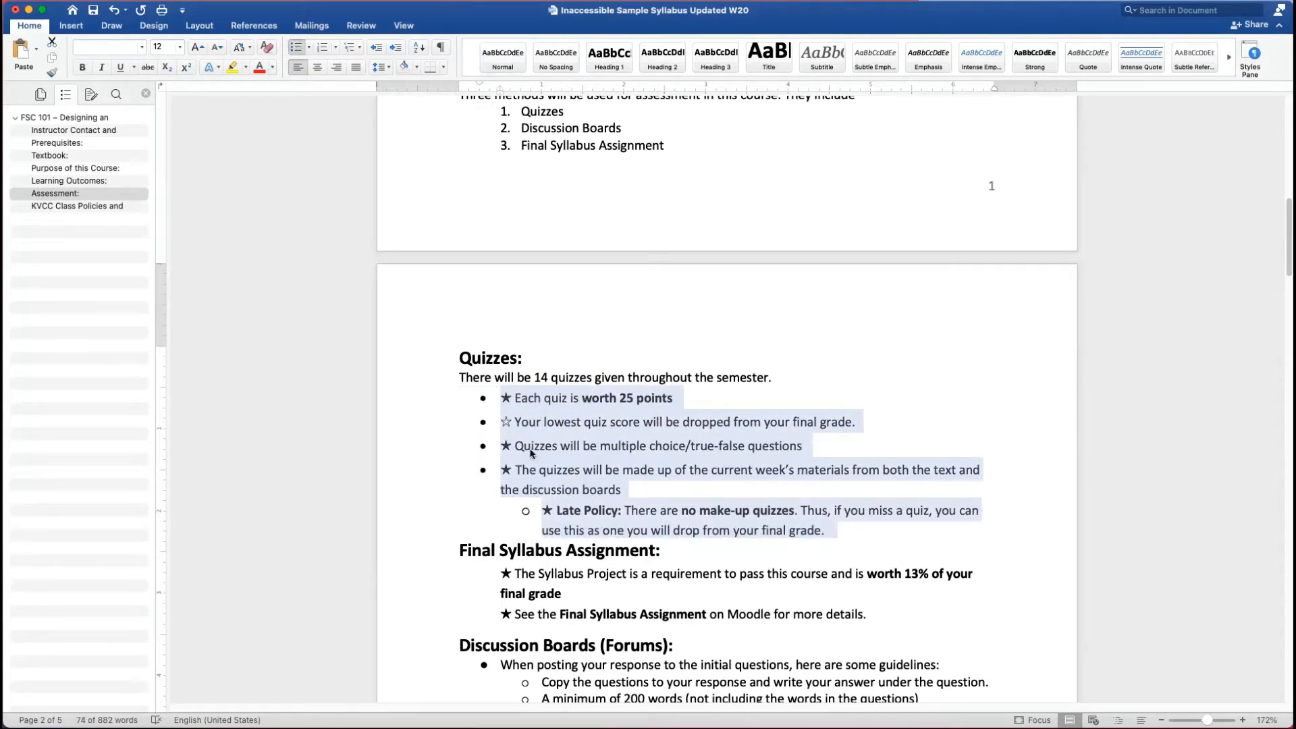
# Delete the typed star characters from the five bulleted items under "Quizzes:"
pyautogui.click(511, 422)
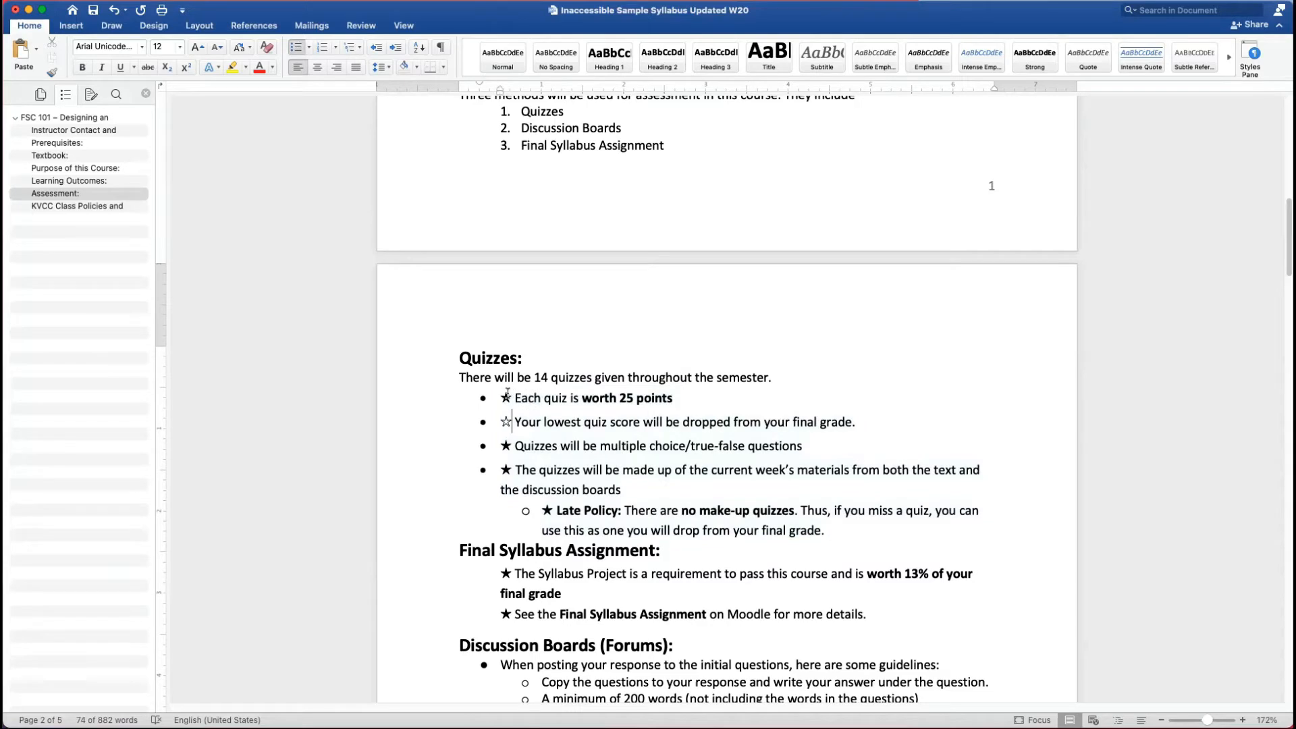
pyautogui.click(508, 395)
pyautogui.moveTo(501, 397); pyautogui.dragTo(554, 485)
pyautogui.press('BackSpace')
pyautogui.press('BackSpace')
pyautogui.press('BackSpace')
pyautogui.press('BackSpace')
pyautogui.press('BackSpace')
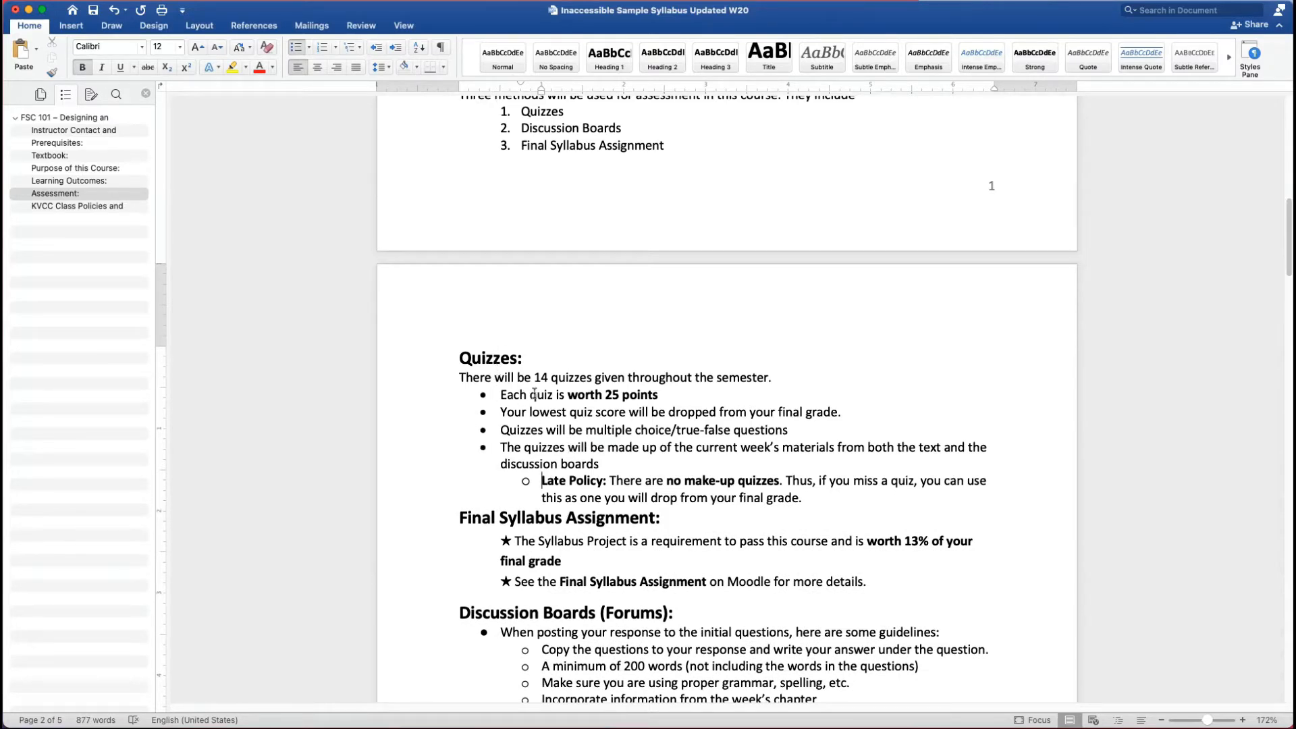
# Define a new bullet for the four main items under "Quizzes:" using the Δ character from the Symbol font
pyautogui.moveTo(612, 462); pyautogui.dragTo(472, 389)
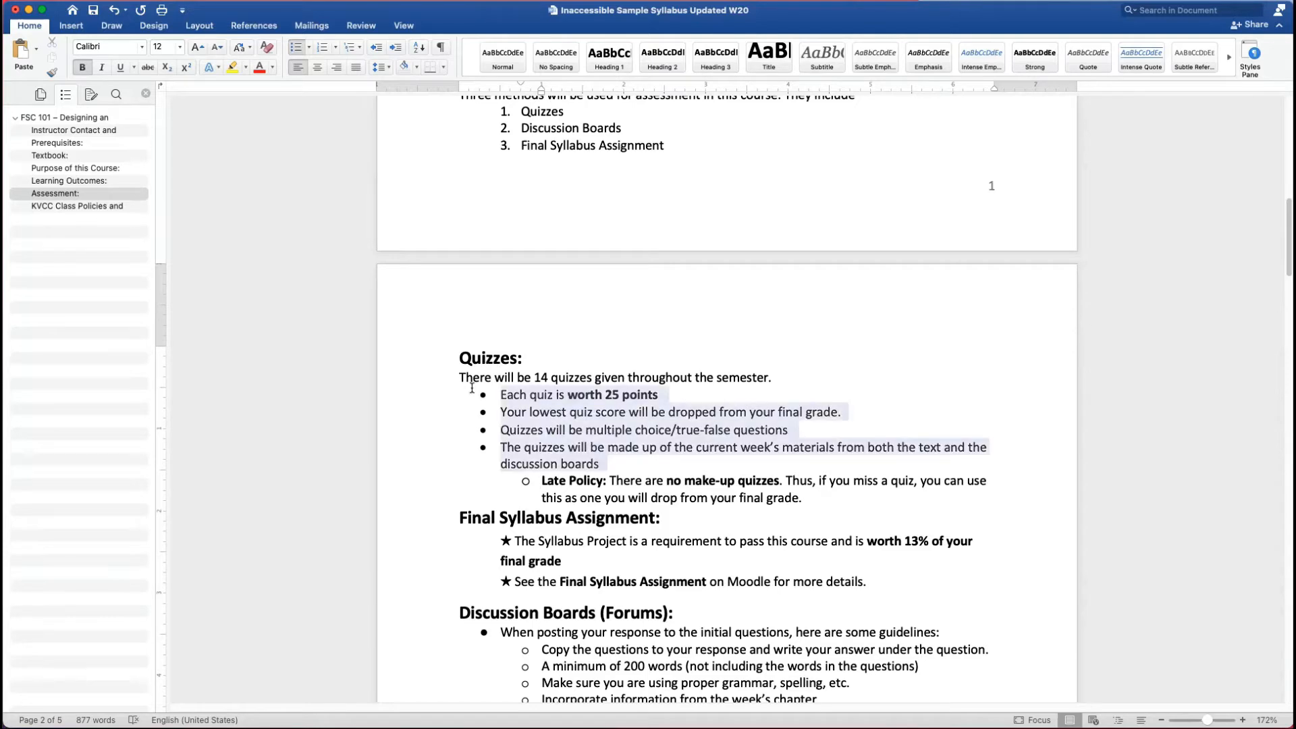
pyautogui.click(309, 48)
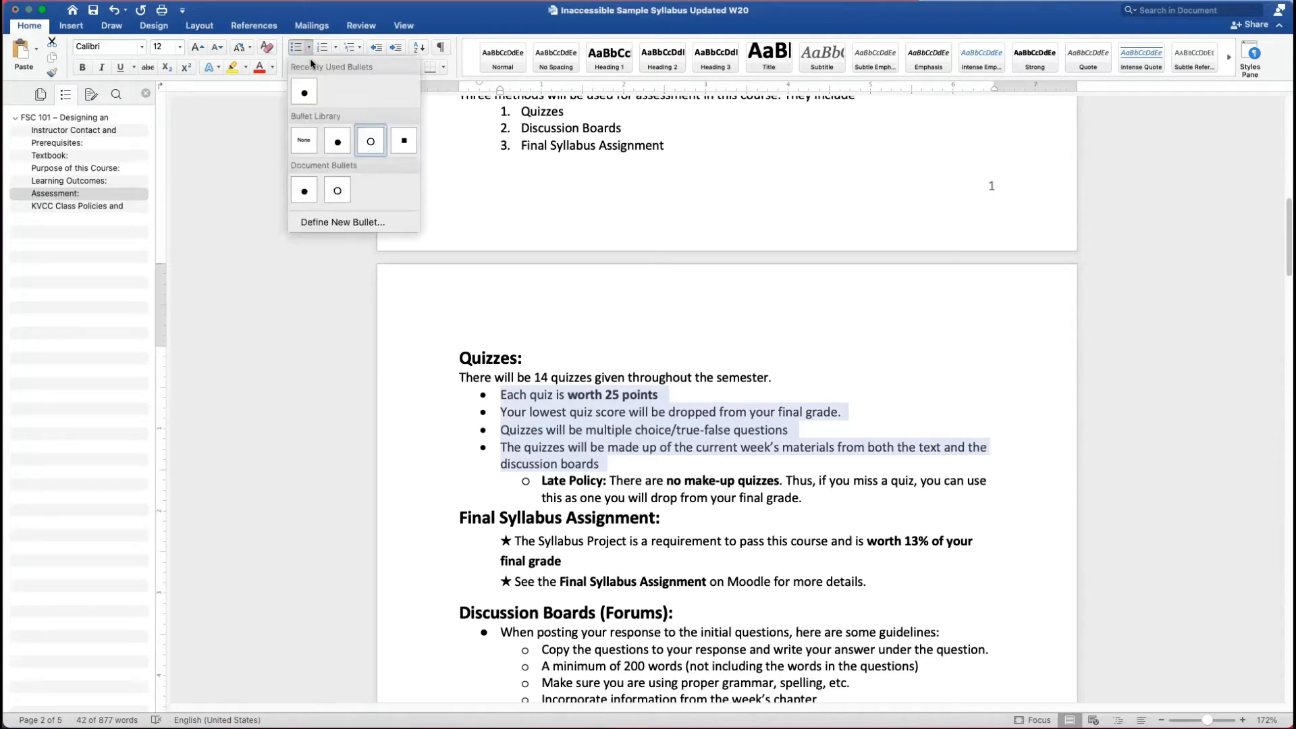
pyautogui.click(335, 224)
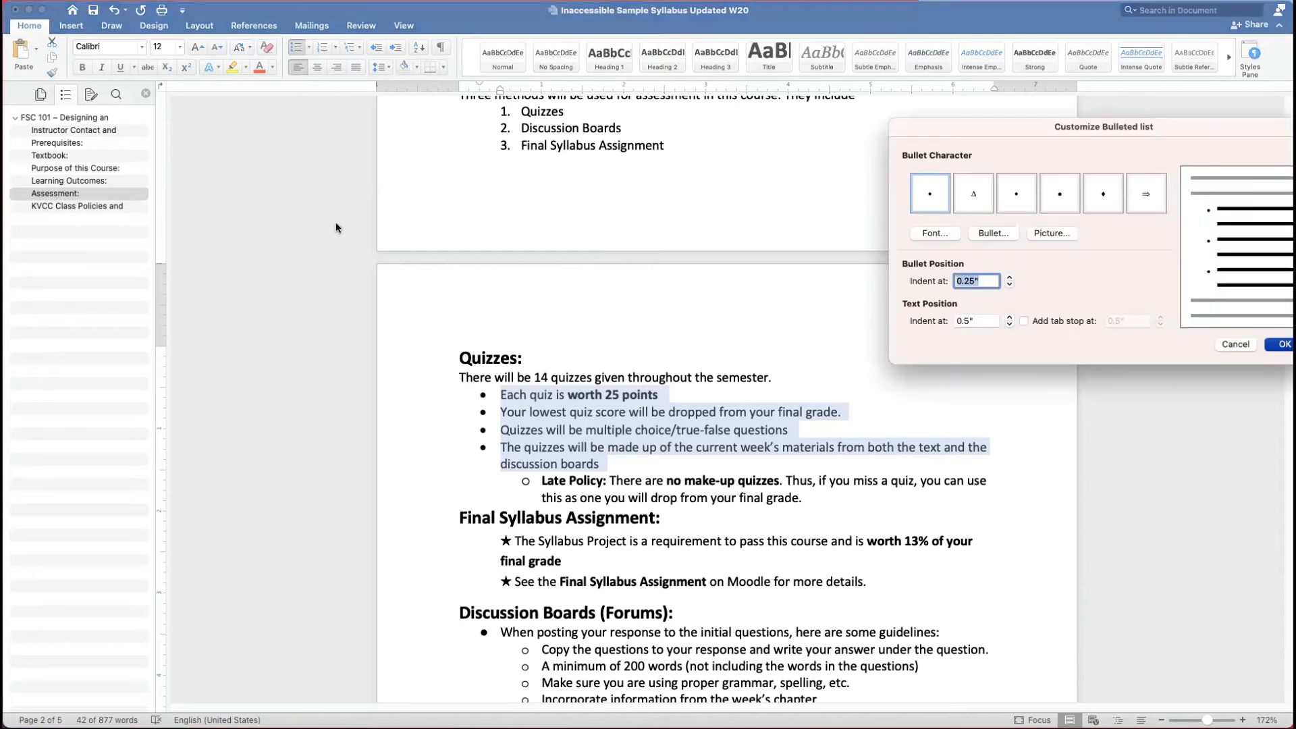
pyautogui.click(986, 238)
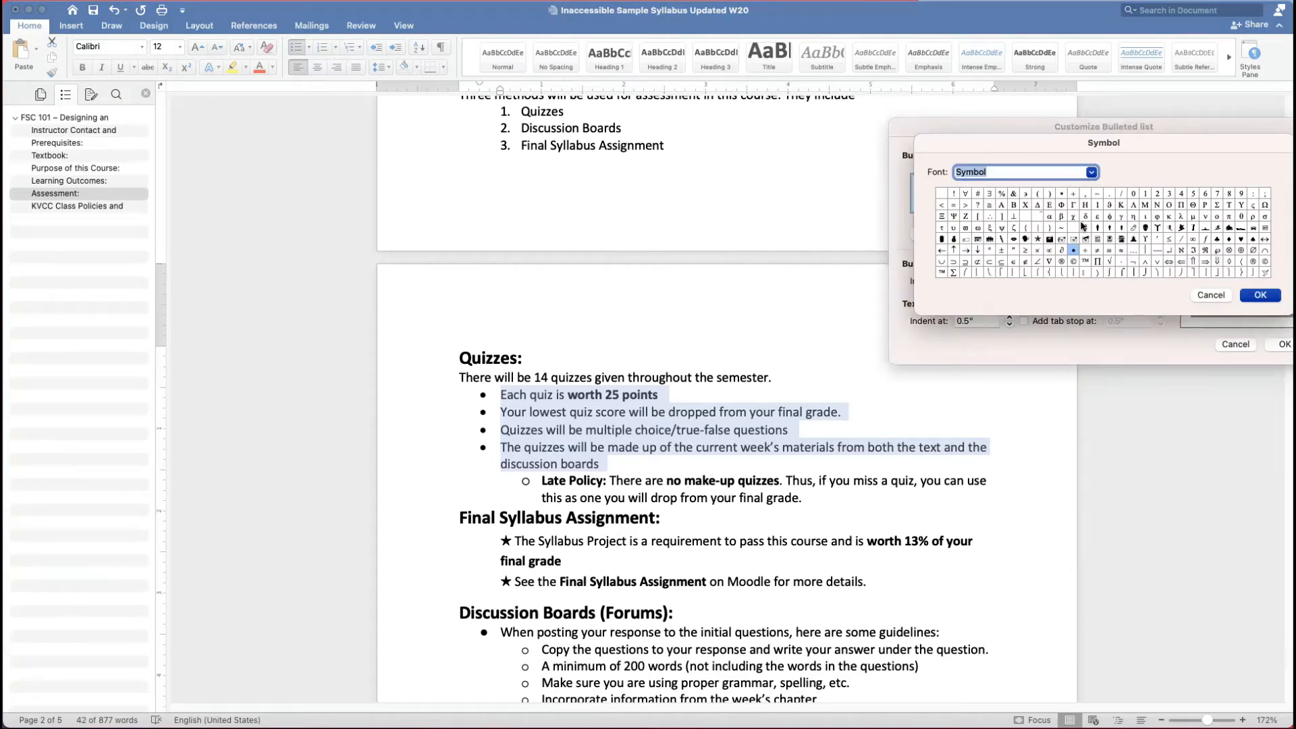
pyautogui.click(1038, 205)
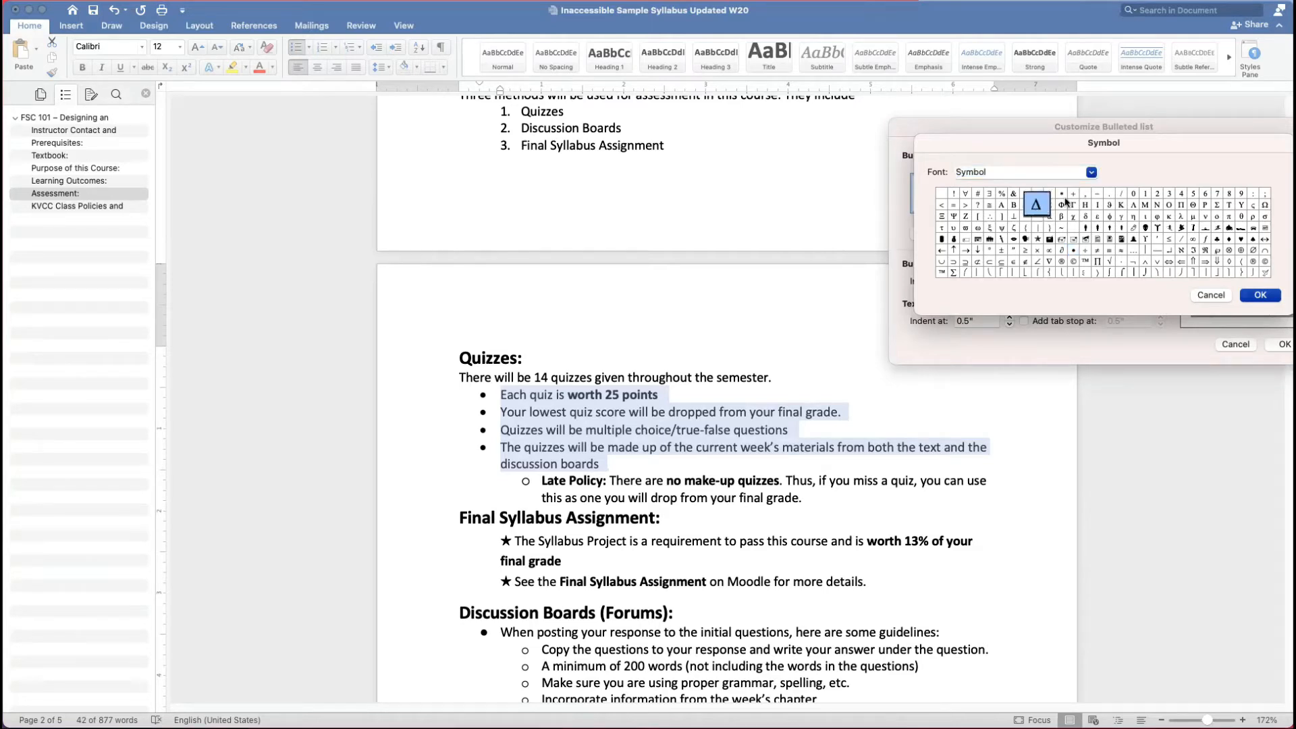
pyautogui.click(1260, 297)
pyautogui.click(1278, 346)
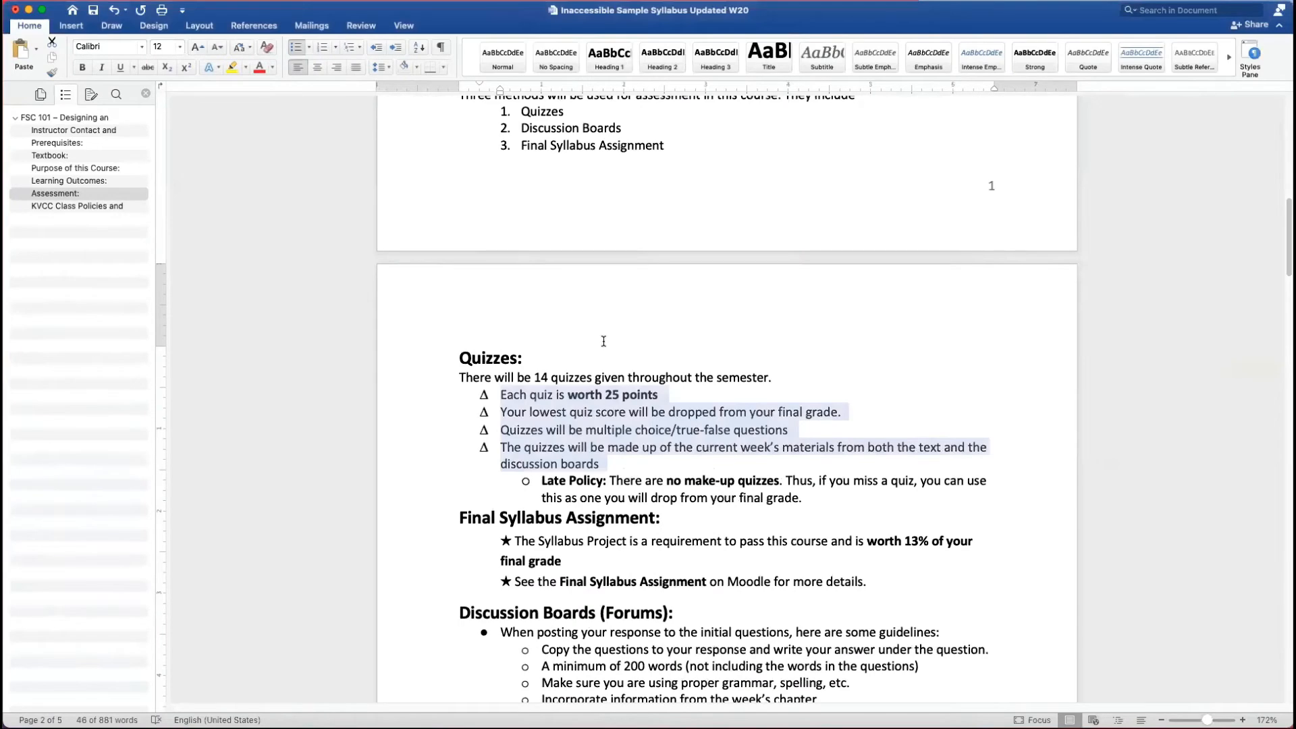
# Insert four empty lines between the "Purpose of this Course:" paragraph and the "Learning Outcomes:" heading
pyautogui.scroll(8, 604, 340)
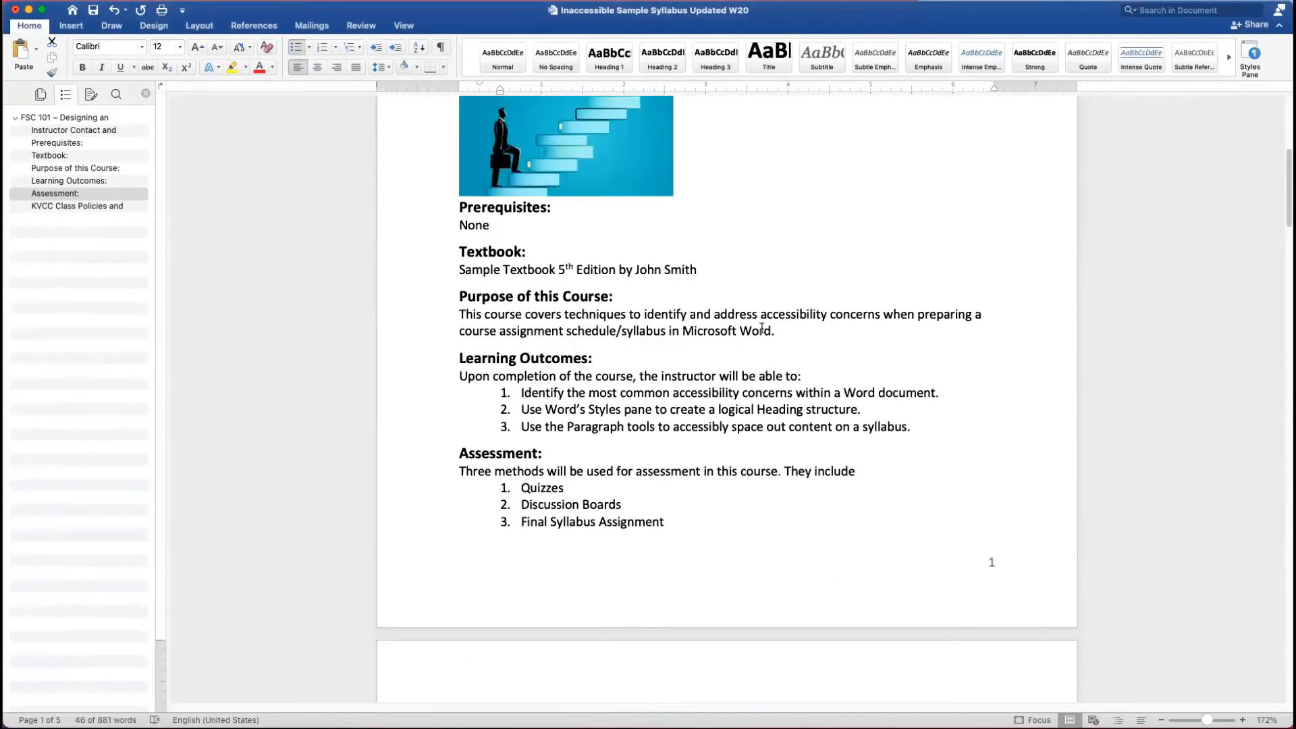
pyautogui.click(792, 329)
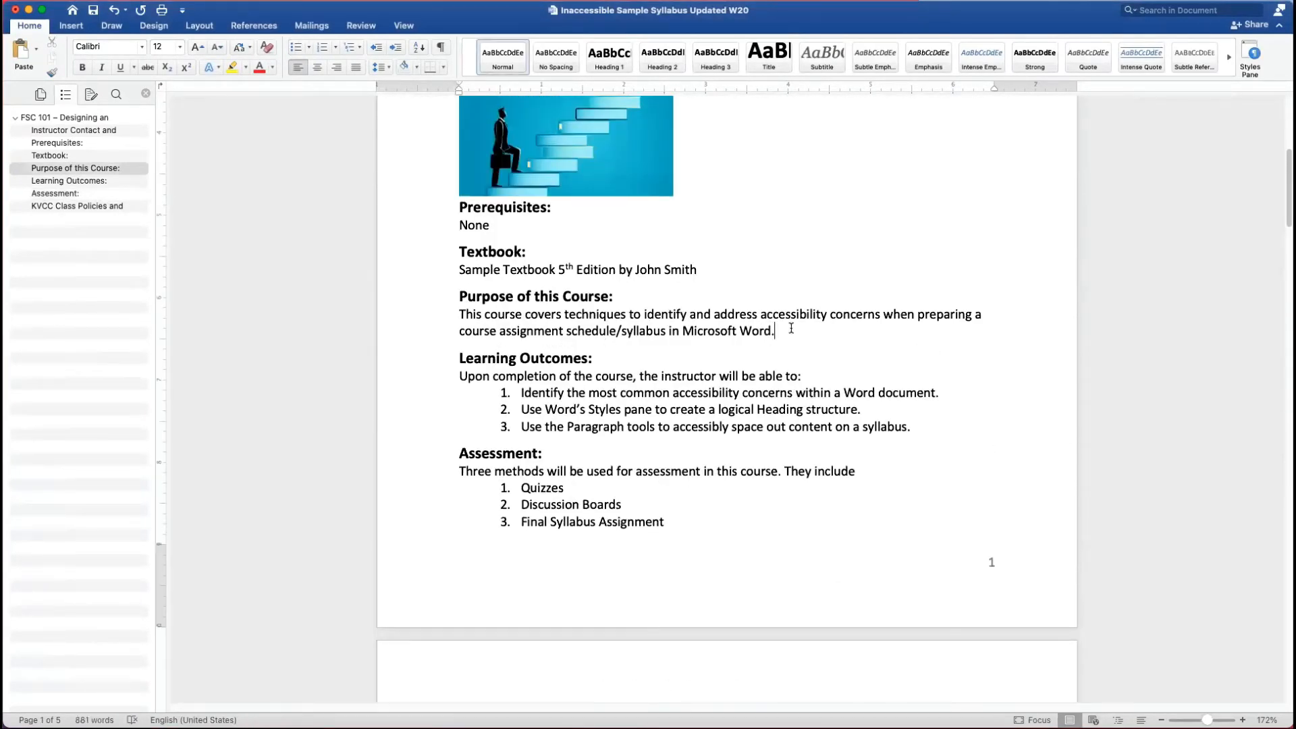
pyautogui.click(430, 359)
pyautogui.click(852, 327)
pyautogui.press('Return')
pyautogui.press('Return')
pyautogui.press('Return')
pyautogui.press('Return')
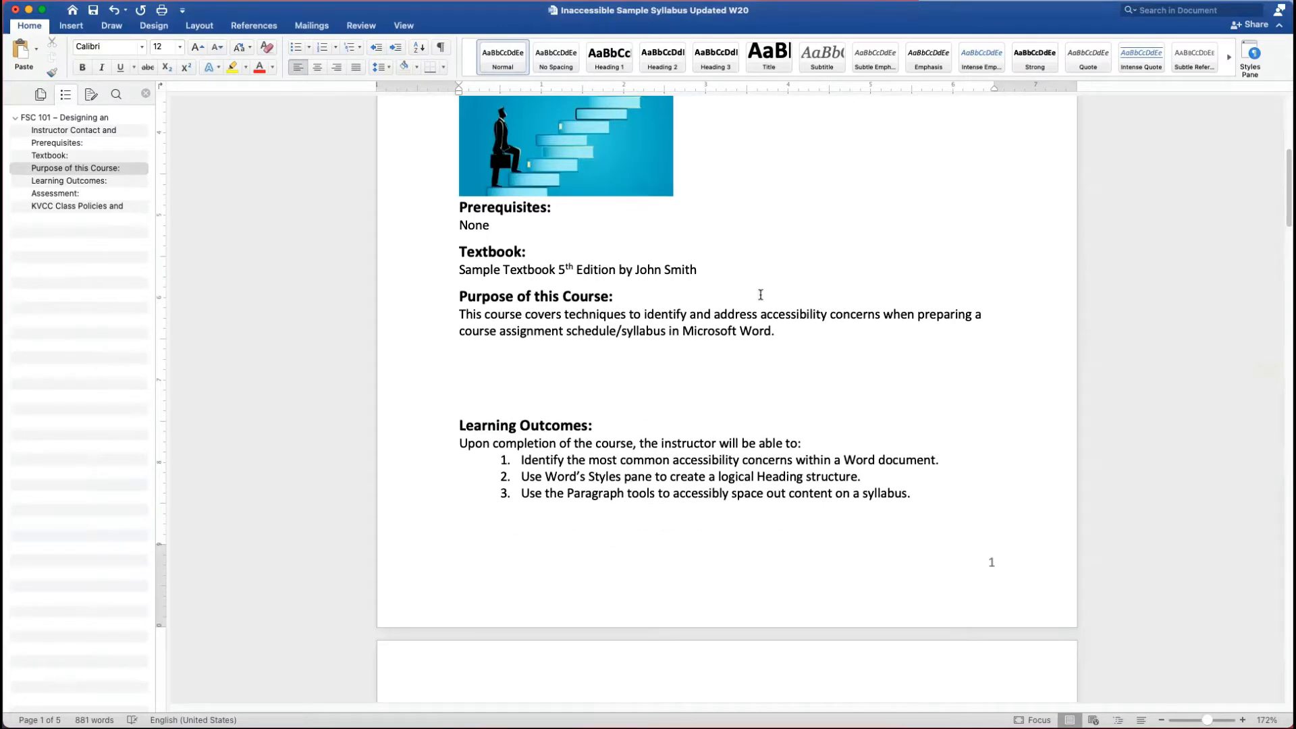
# Check the empty lines above "Learning Outcomes:" one by one and delete them all
pyautogui.moveTo(456, 354); pyautogui.dragTo(563, 400)
pyautogui.click(515, 363)
pyautogui.click(443, 353)
pyautogui.click(448, 365)
pyautogui.click(455, 381)
pyautogui.click(448, 384)
pyautogui.click(448, 355)
pyautogui.moveTo(448, 354); pyautogui.dragTo(459, 392)
pyautogui.click(470, 434)
pyautogui.click(743, 407)
pyautogui.moveTo(723, 398); pyautogui.dragTo(503, 347)
pyautogui.press('BackSpace')
pyautogui.press('BackSpace')
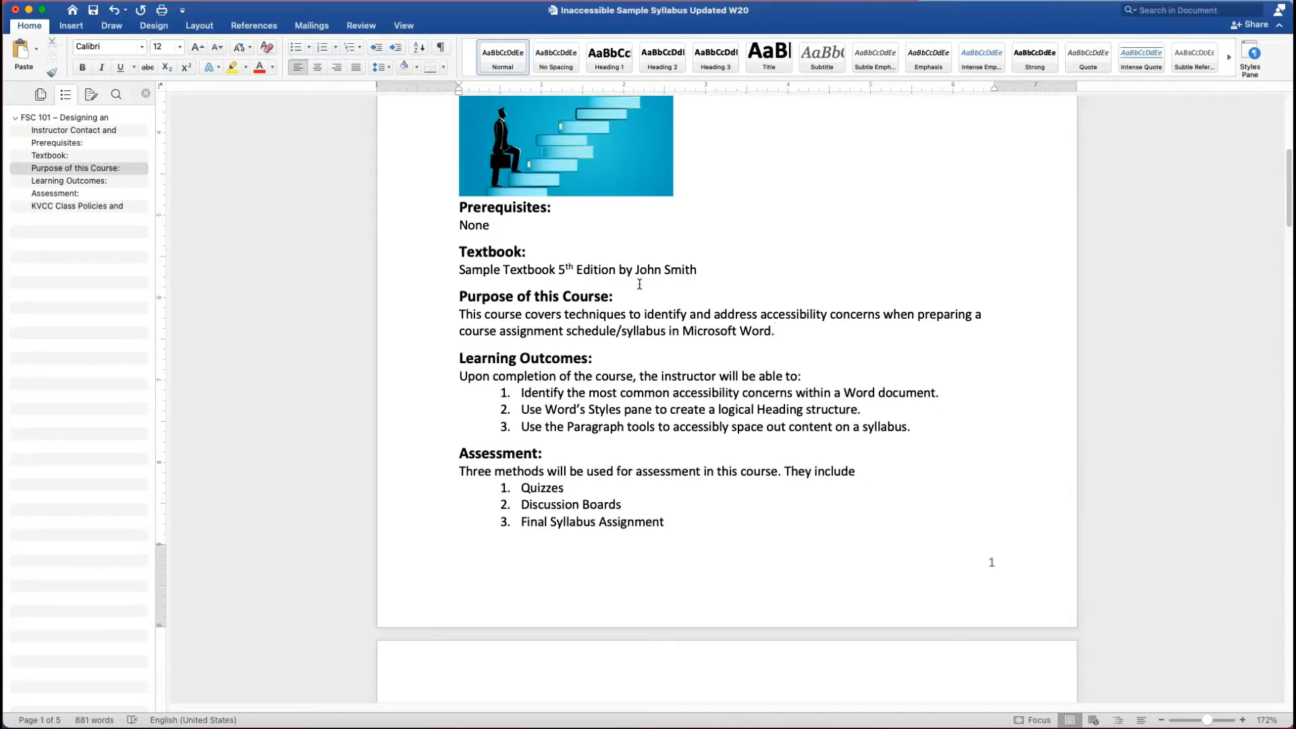
# Set the spacing after the "Purpose of this Course:" paragraph to 18 pt
pyautogui.doubleClick(446, 331)
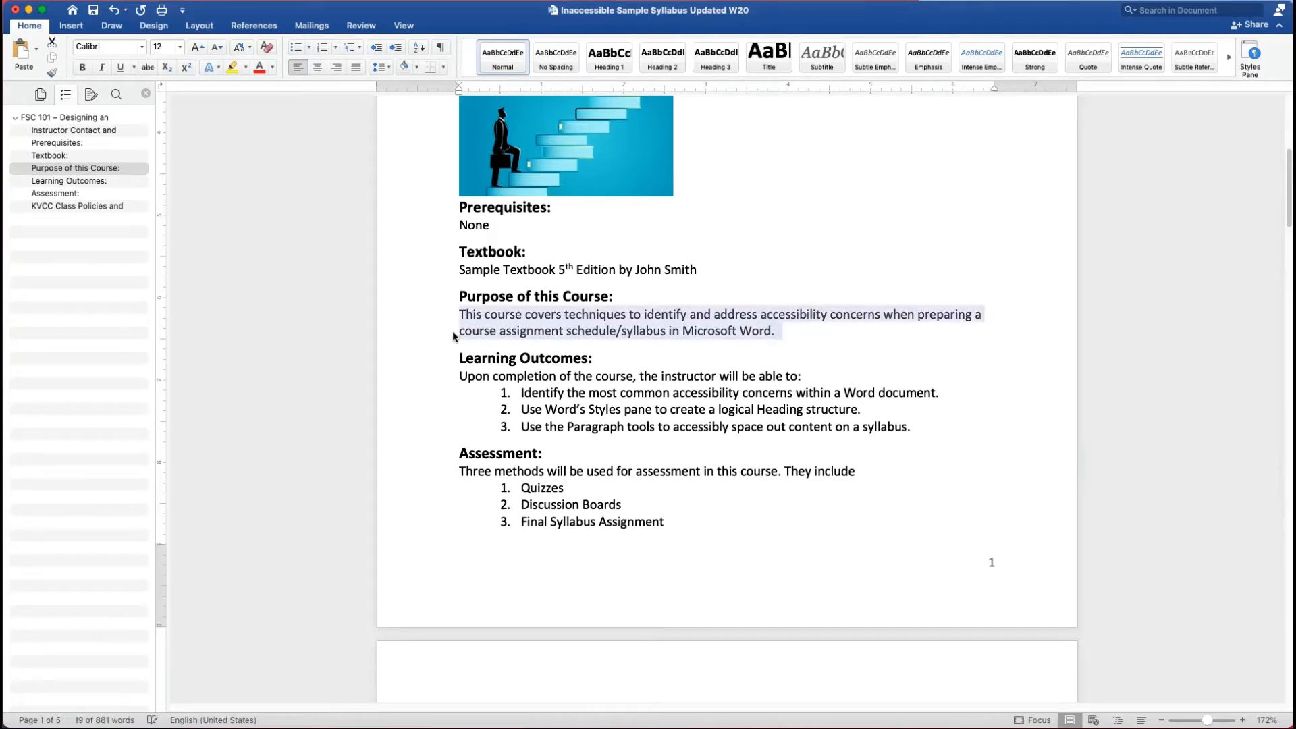
pyautogui.click(252, 29)
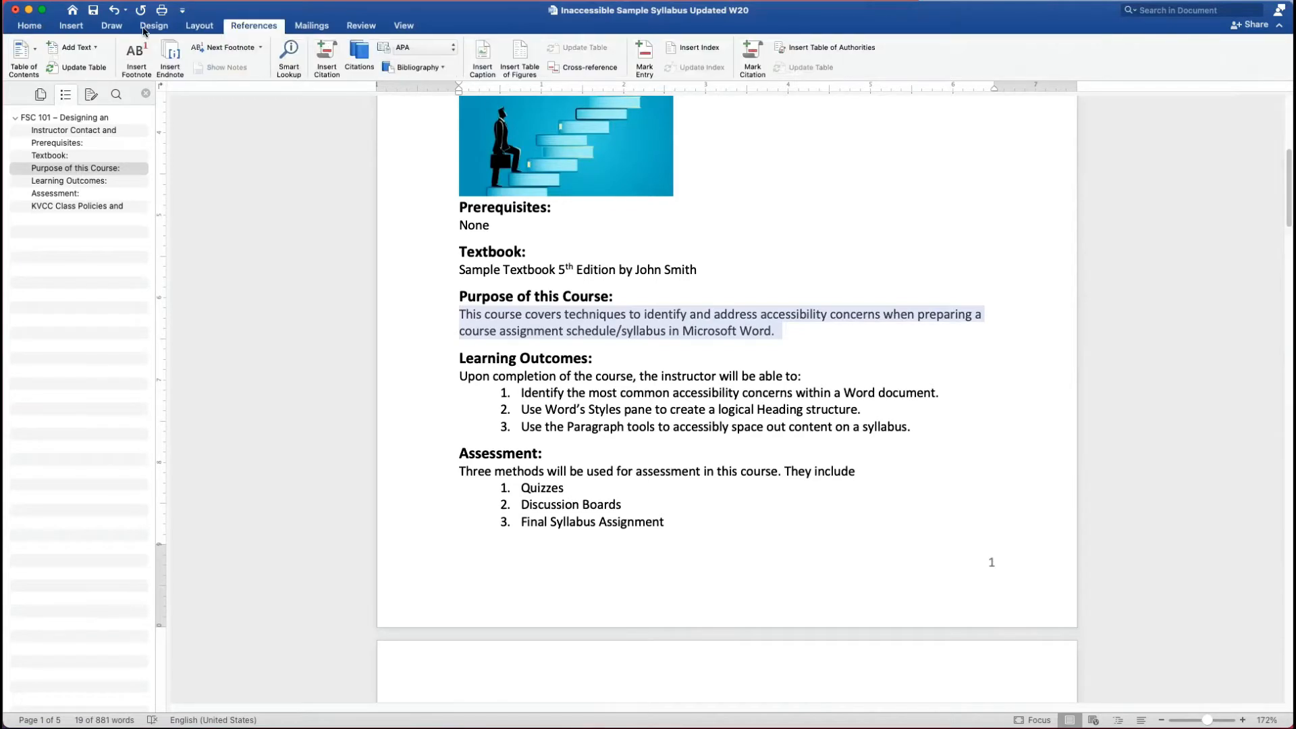
pyautogui.click(44, 30)
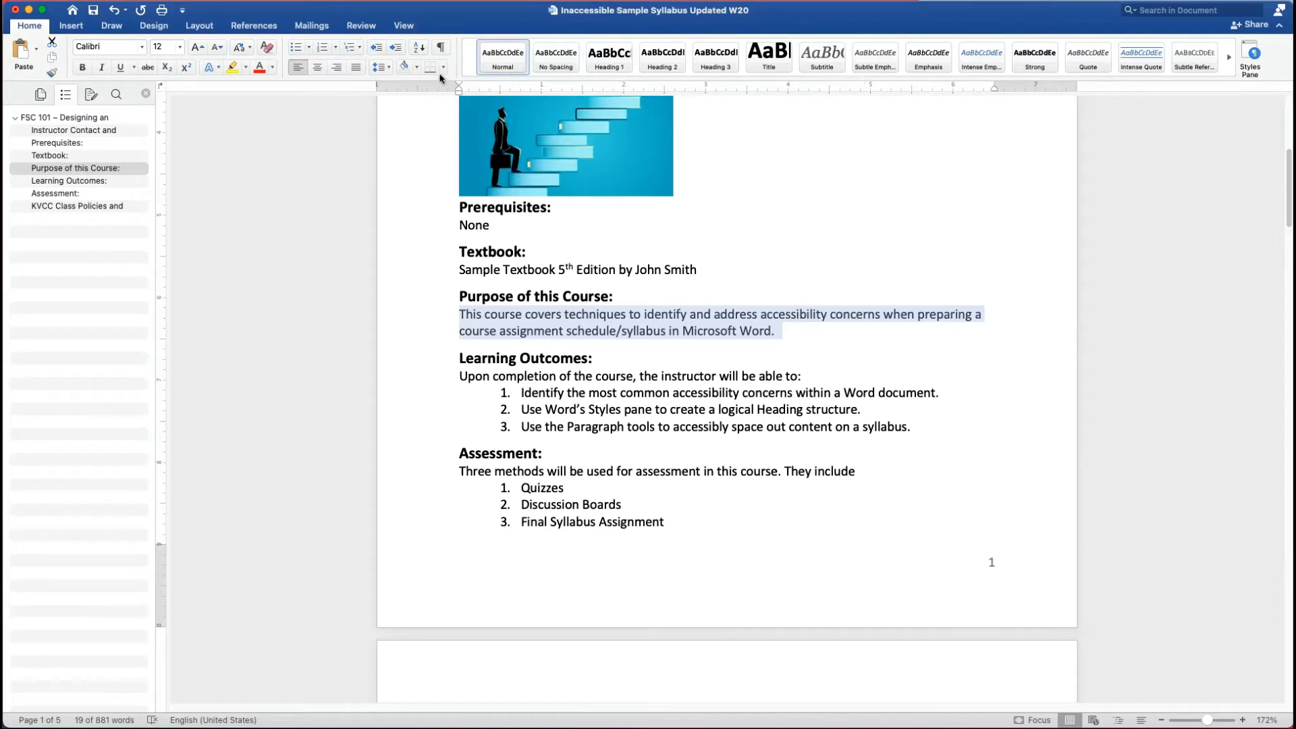
pyautogui.click(184, 25)
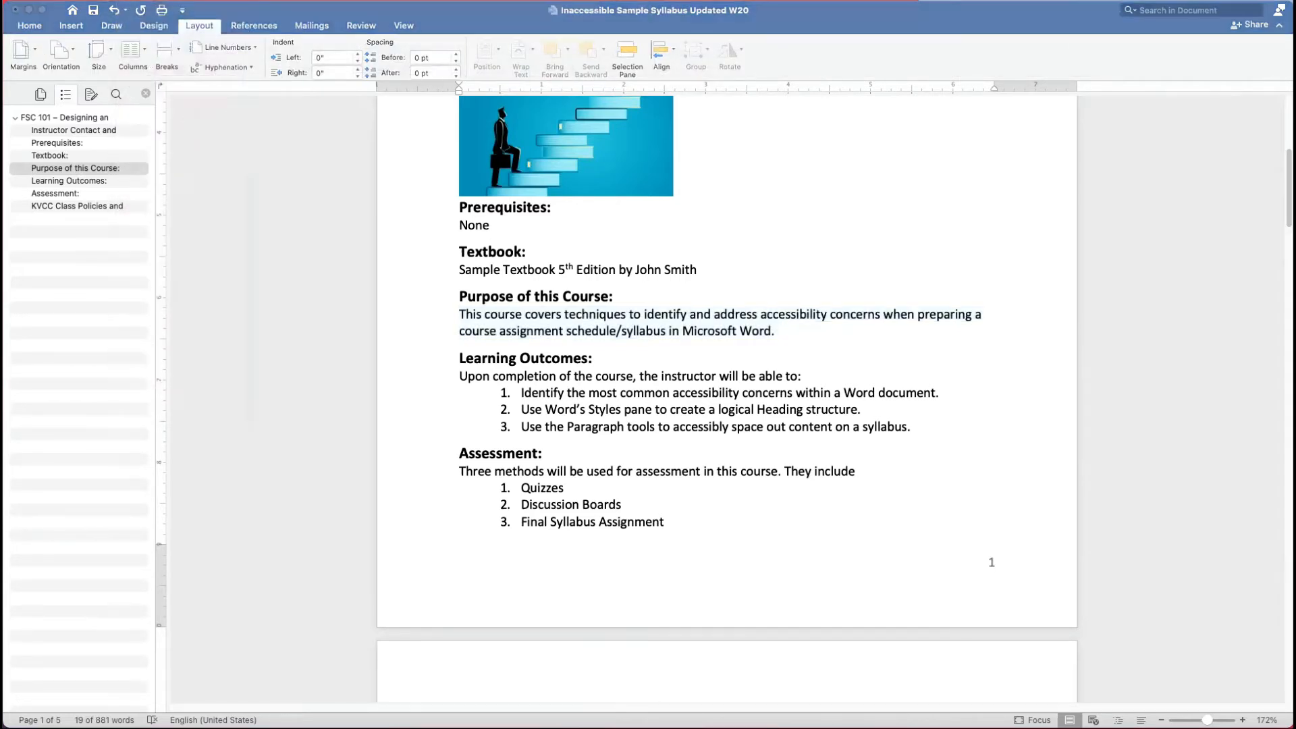
pyautogui.click(825, 340)
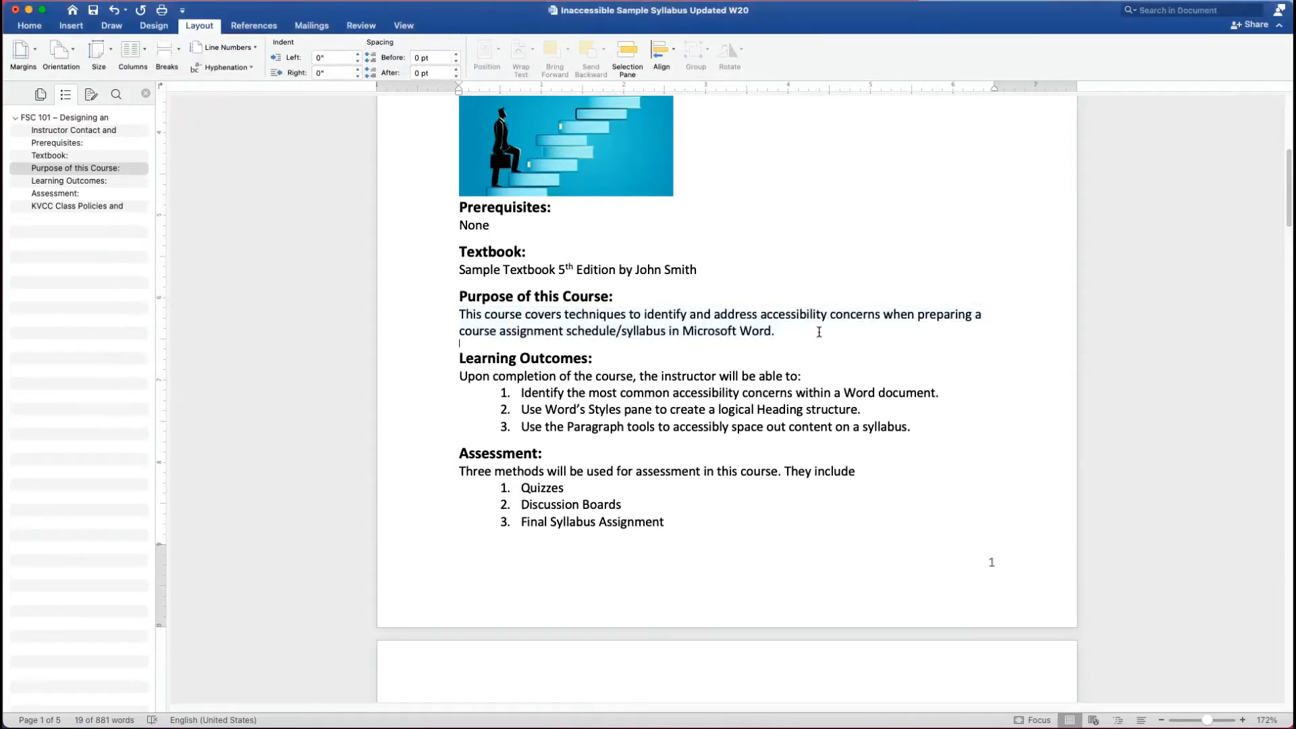
pyautogui.moveTo(819, 332); pyautogui.dragTo(452, 311)
pyautogui.click(172, 0)
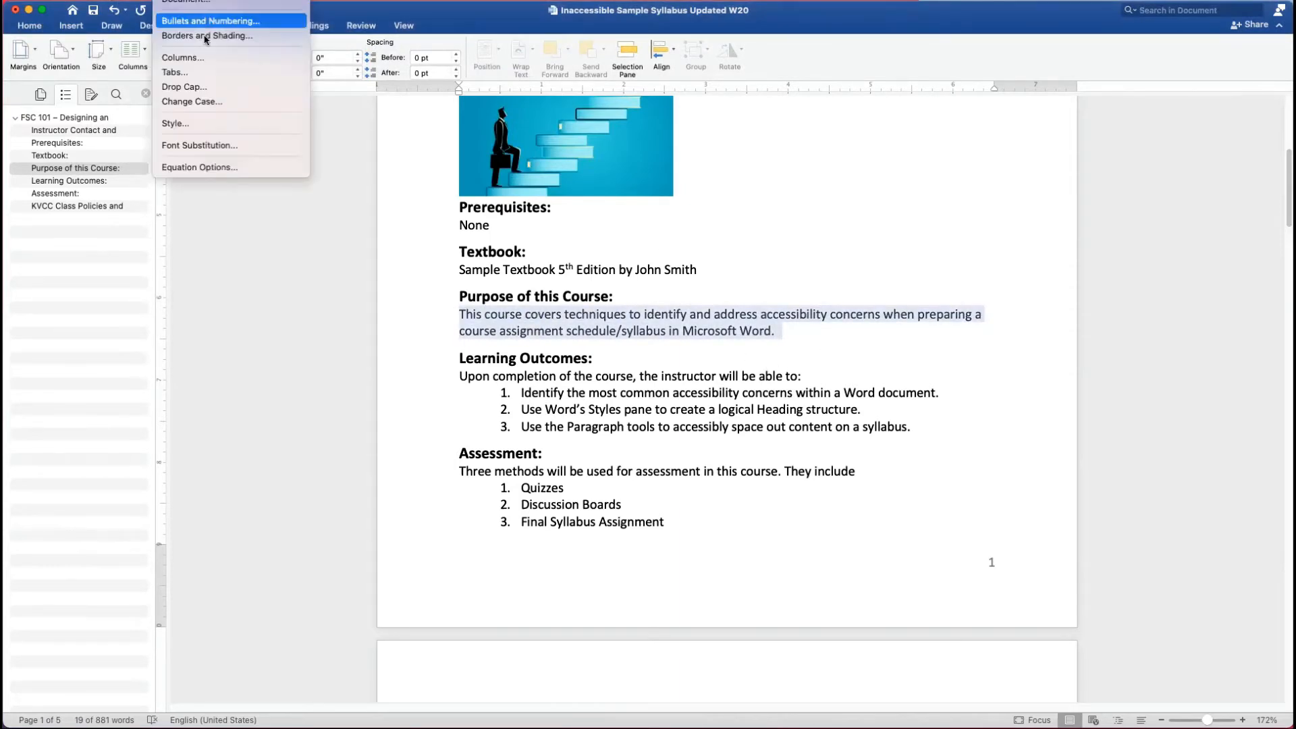
pyautogui.click(182, 0)
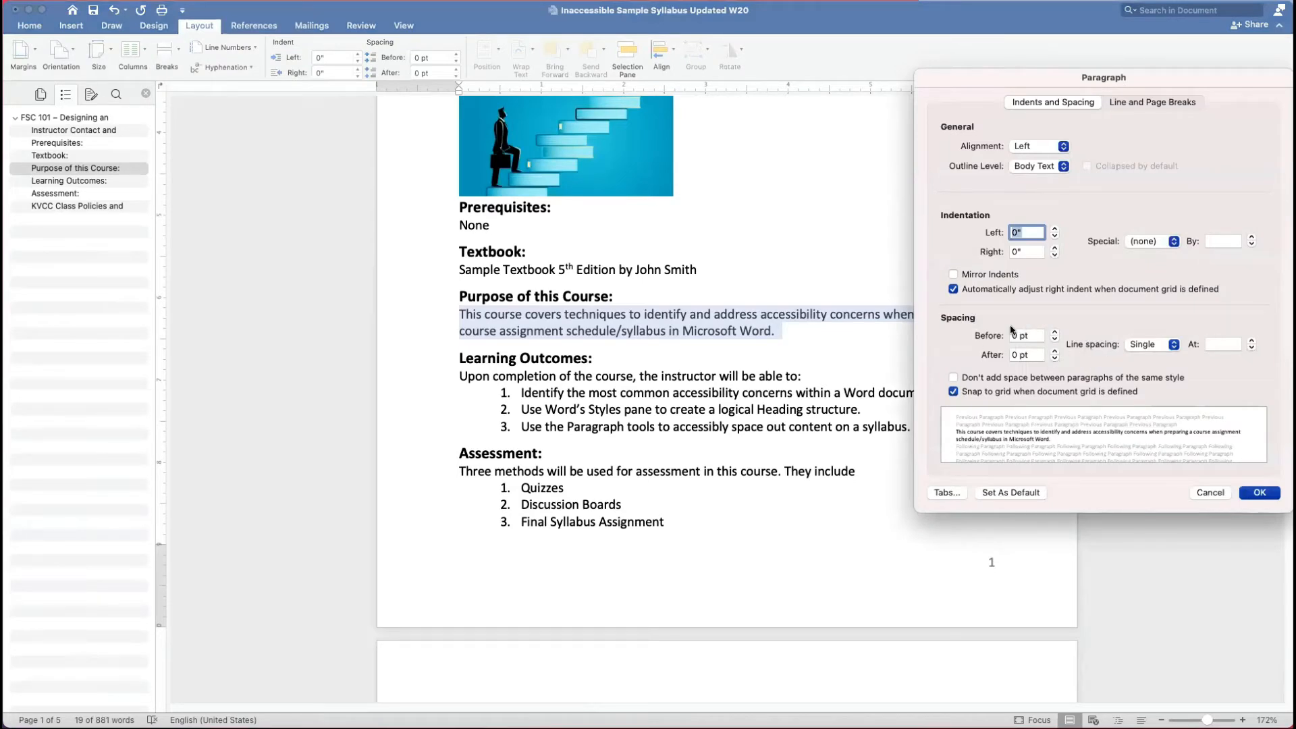
pyautogui.click(1055, 351)
pyautogui.click(1055, 352)
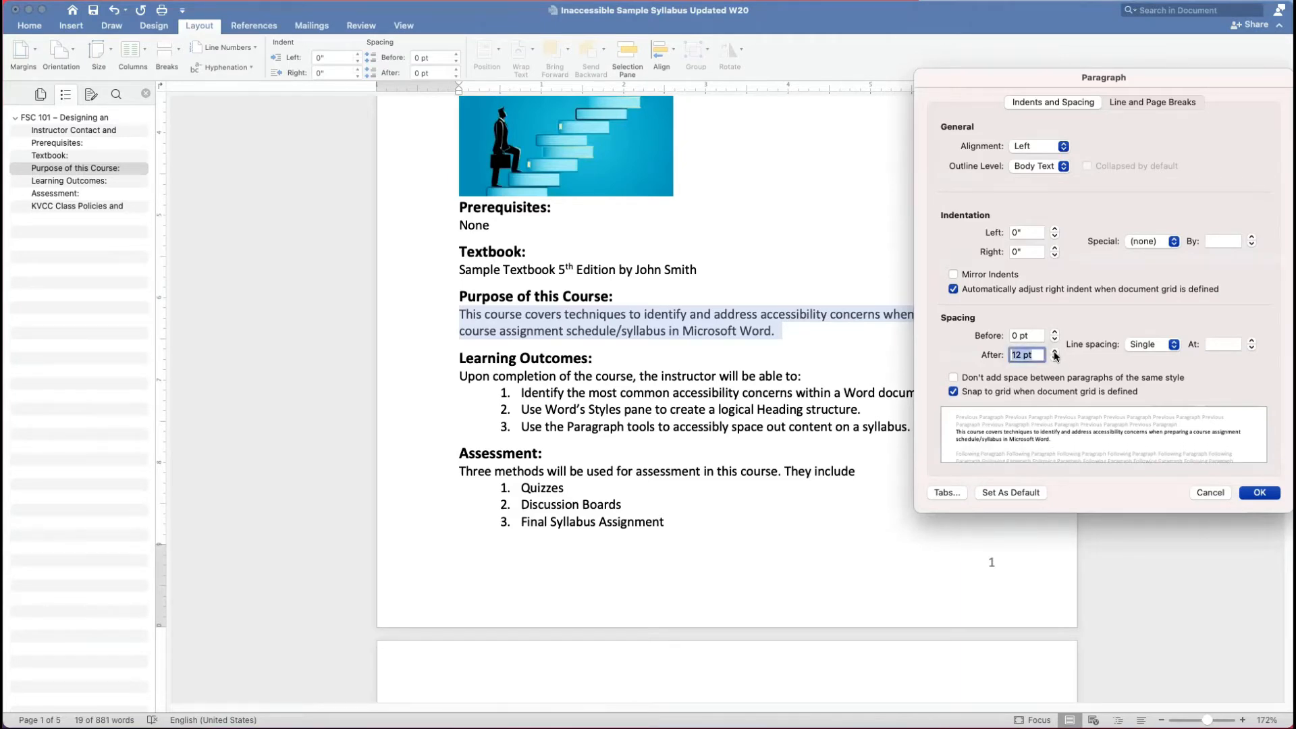
pyautogui.click(1259, 494)
pyautogui.click(737, 346)
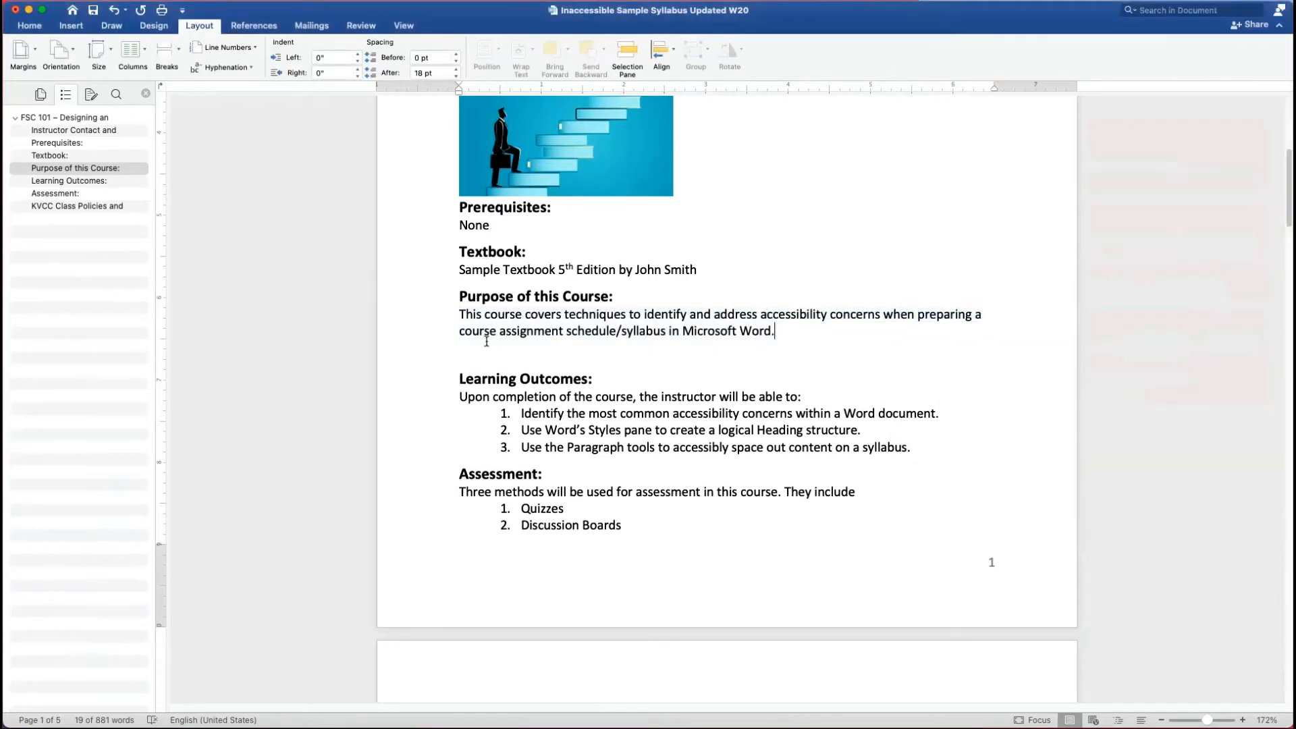
pyautogui.moveTo(467, 343); pyautogui.dragTo(729, 358)
pyautogui.click(508, 357)
pyautogui.moveTo(454, 348); pyautogui.dragTo(788, 347)
pyautogui.click(777, 333)
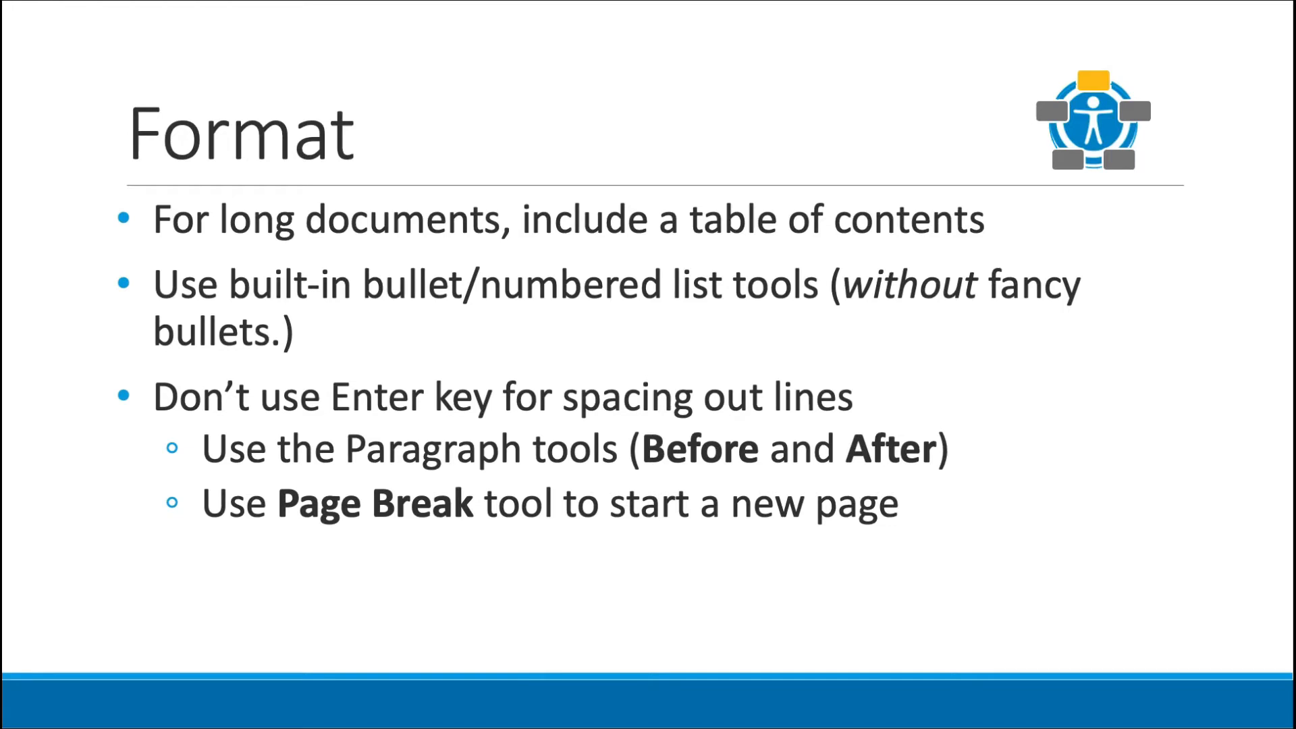
pyautogui.hotkey('ctrl', 'Right')
pyautogui.hotkey('ctrl', 'Right')
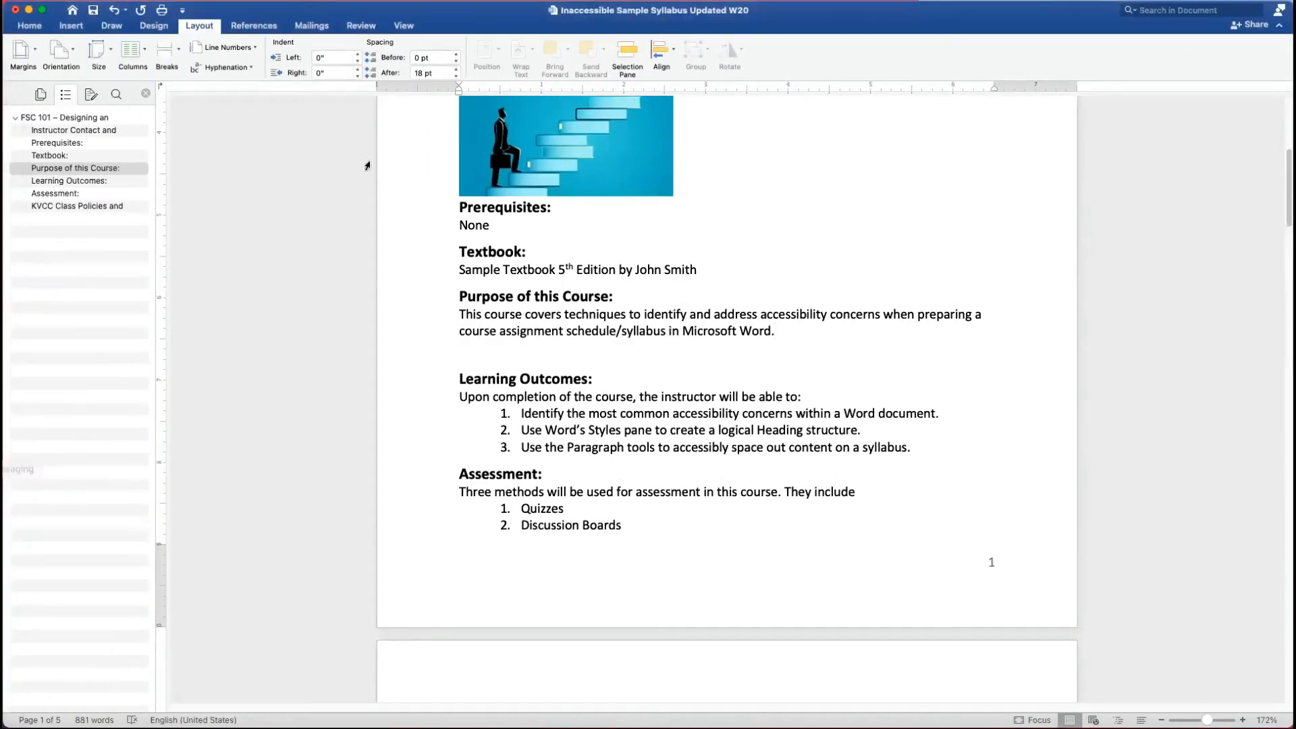
# Run the accessibility check on the syllabus, examine its errors and warnings, and close the results
pyautogui.click(366, 25)
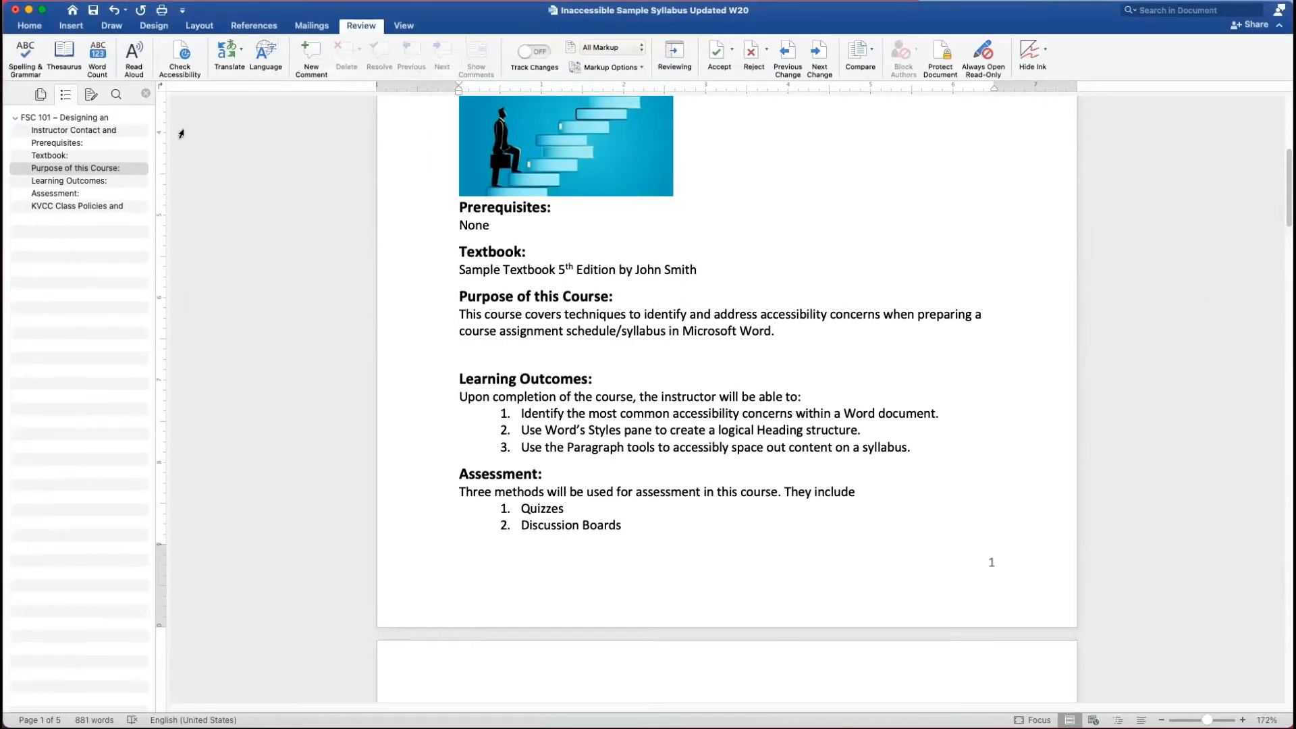
pyautogui.click(181, 52)
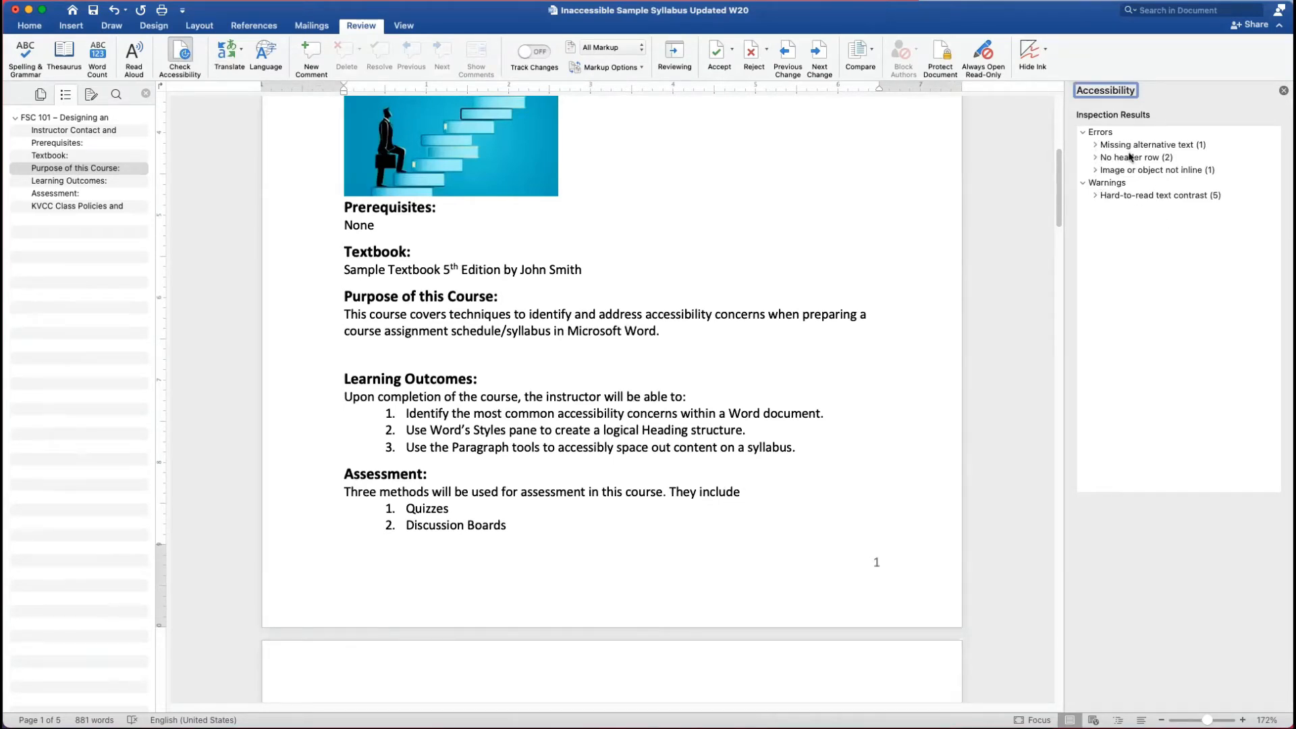
pyautogui.moveTo(1115, 182)
pyautogui.click(1284, 90)
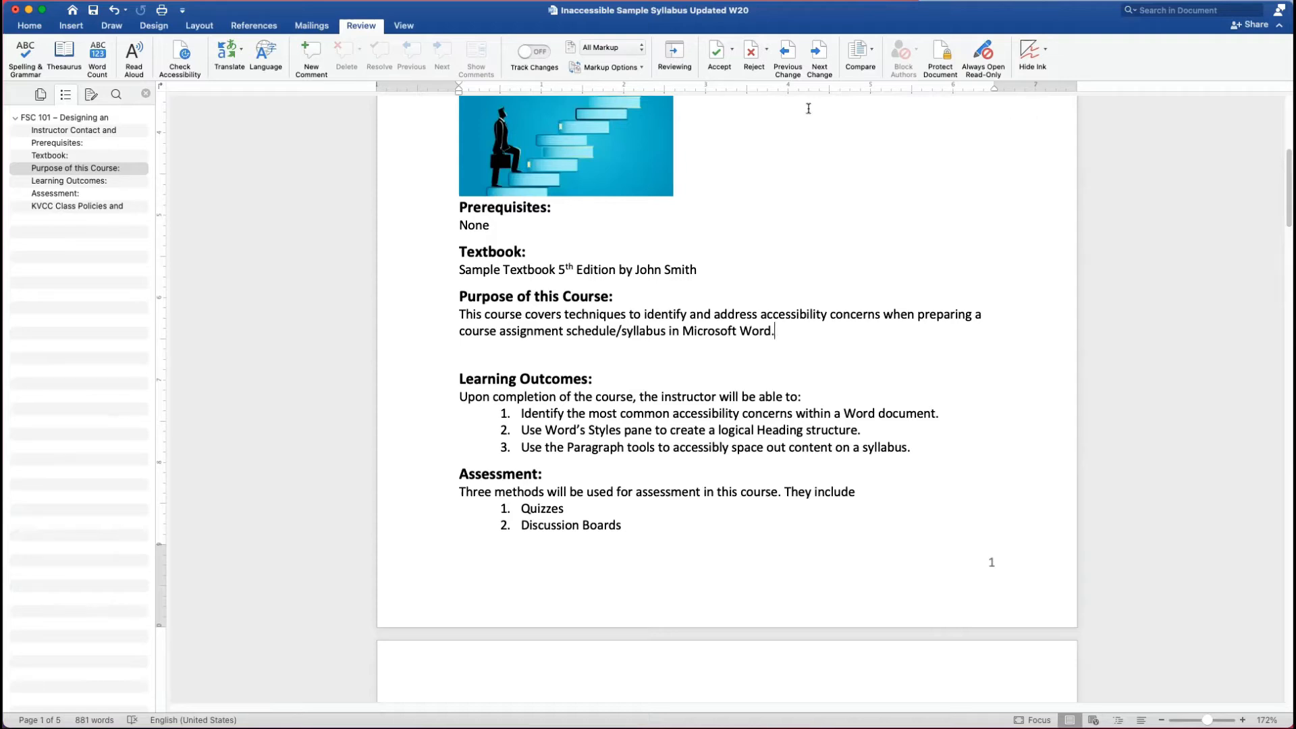
# Show the paragraph marks and other nonprinting characters in the document
pyautogui.click(28, 25)
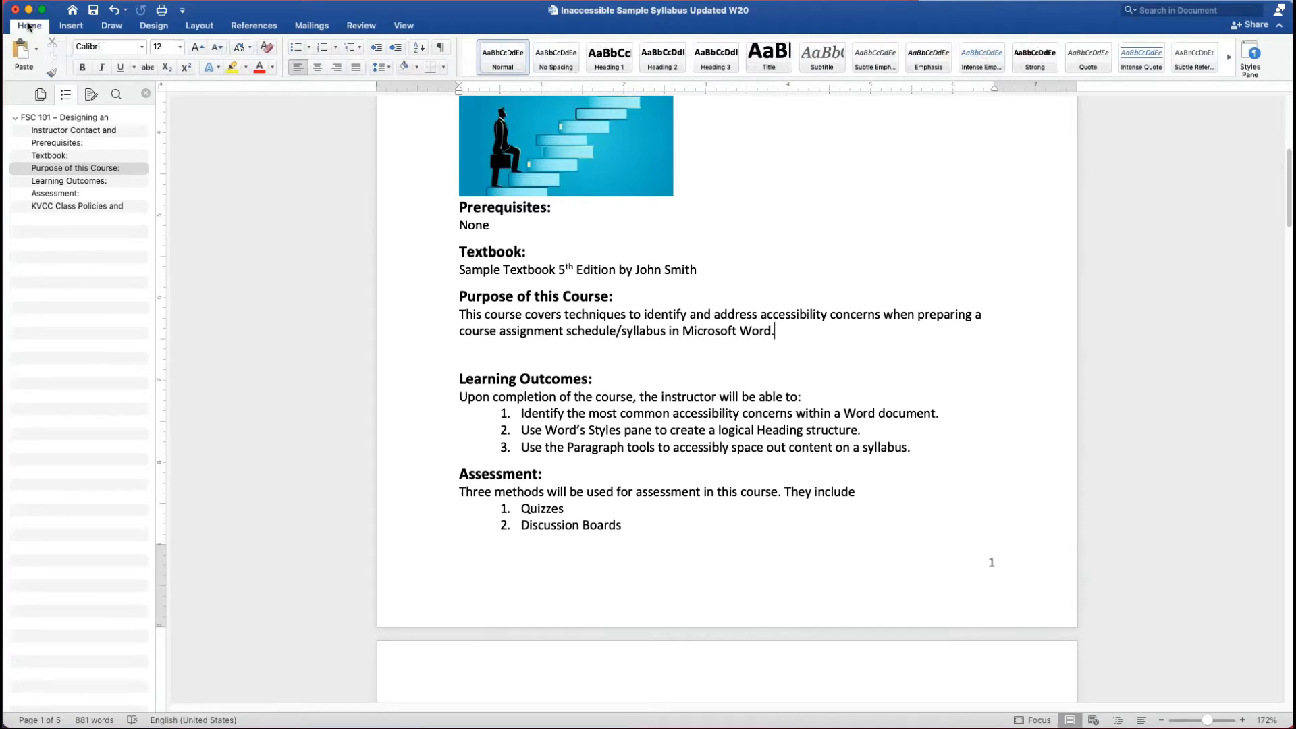
pyautogui.click(441, 47)
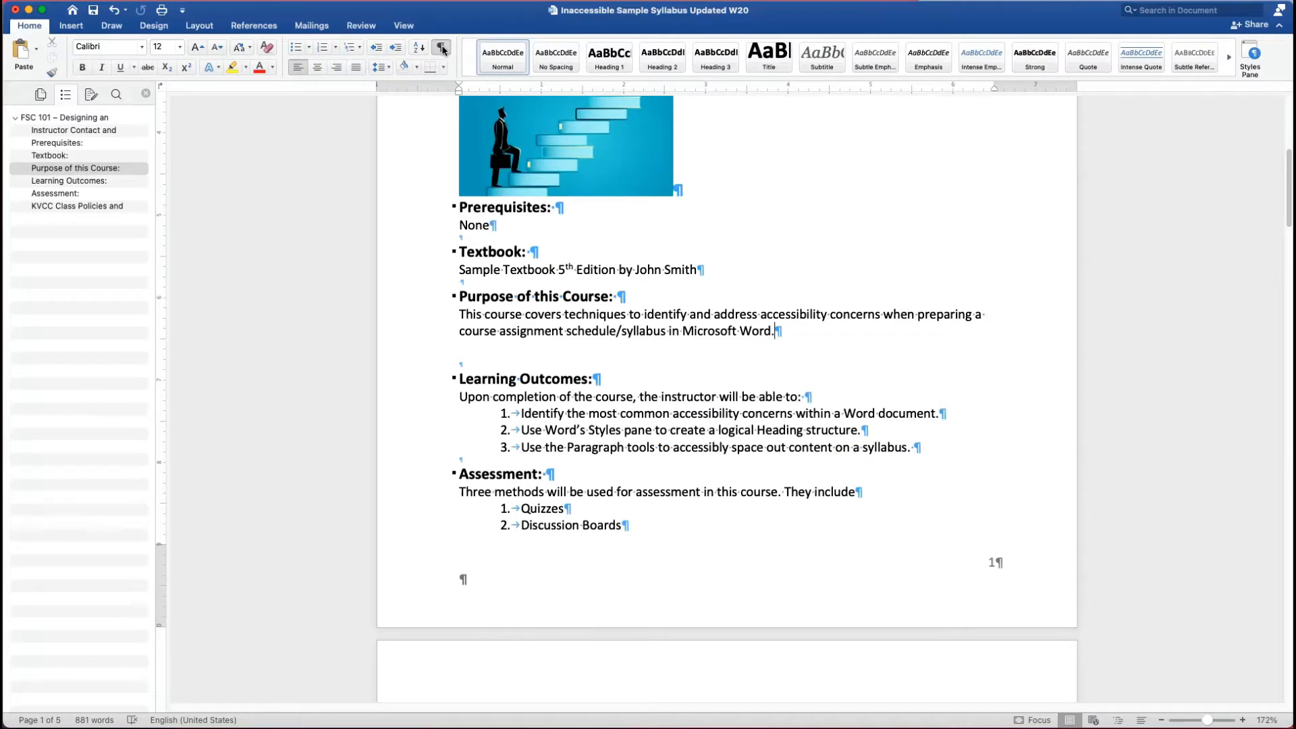
# Add four more empty lines directly above the "Learning Outcomes:" heading
pyautogui.click(500, 362)
pyautogui.press('Return')
pyautogui.press('Return')
pyautogui.press('Return')
pyautogui.press('Return')
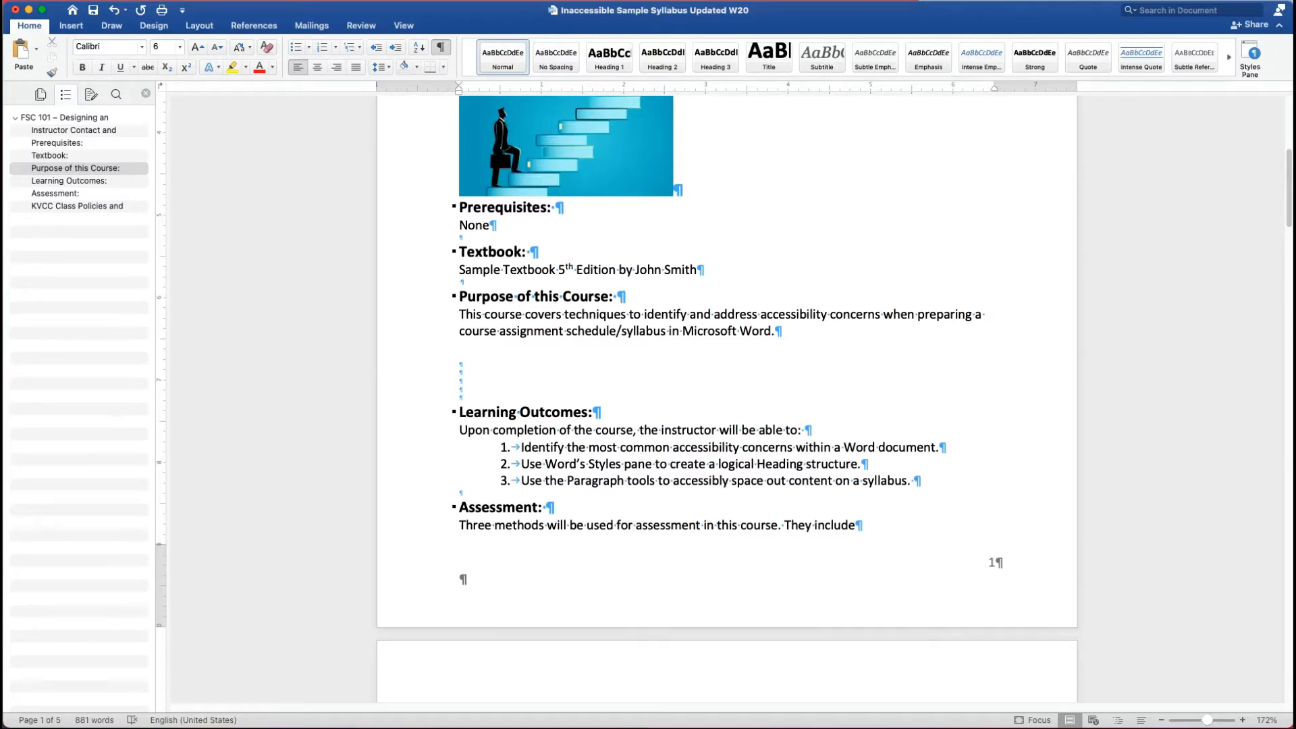
# Delete all empty lines above "Learning Outcomes:", including the original one, leaving only the paragraph spacing
pyautogui.press('BackSpace')
pyautogui.press('BackSpace')
pyautogui.press('BackSpace')
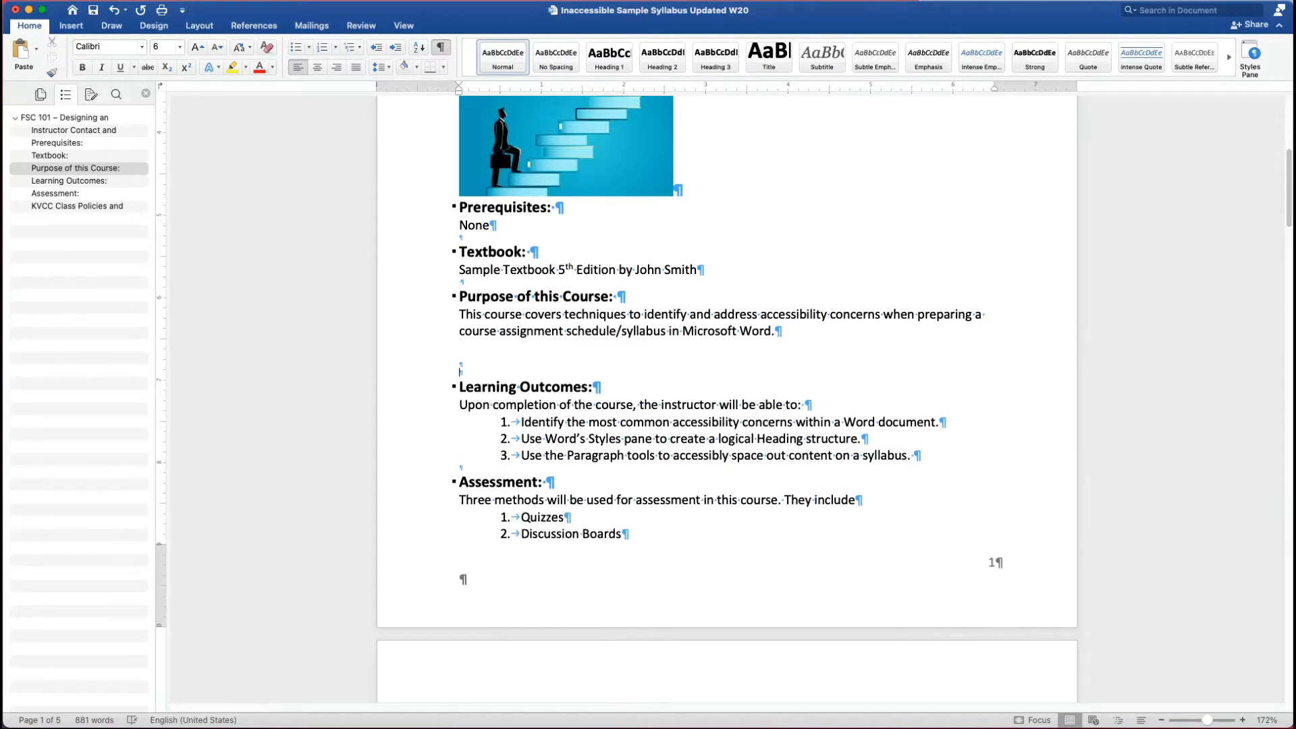
pyautogui.press('BackSpace')
pyautogui.press('BackSpace')
pyautogui.click(461, 227)
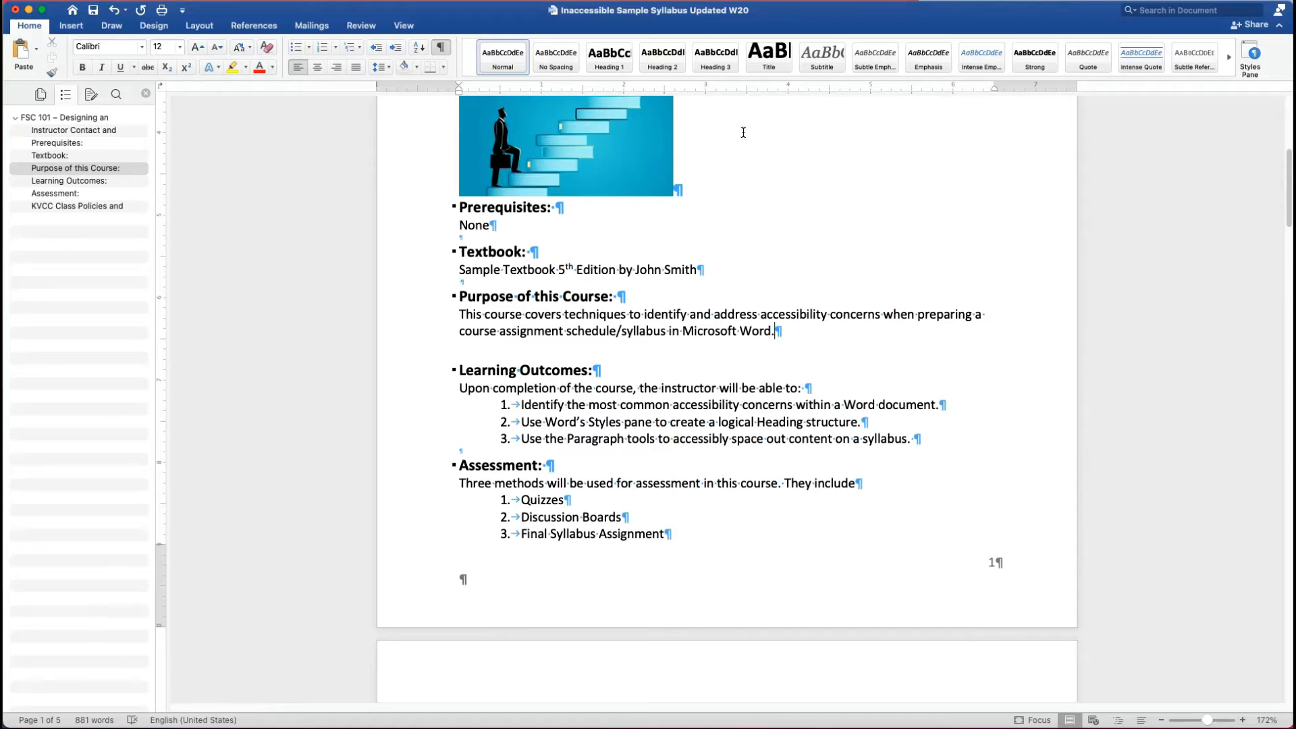
pyautogui.scroll(-1, 749, 203)
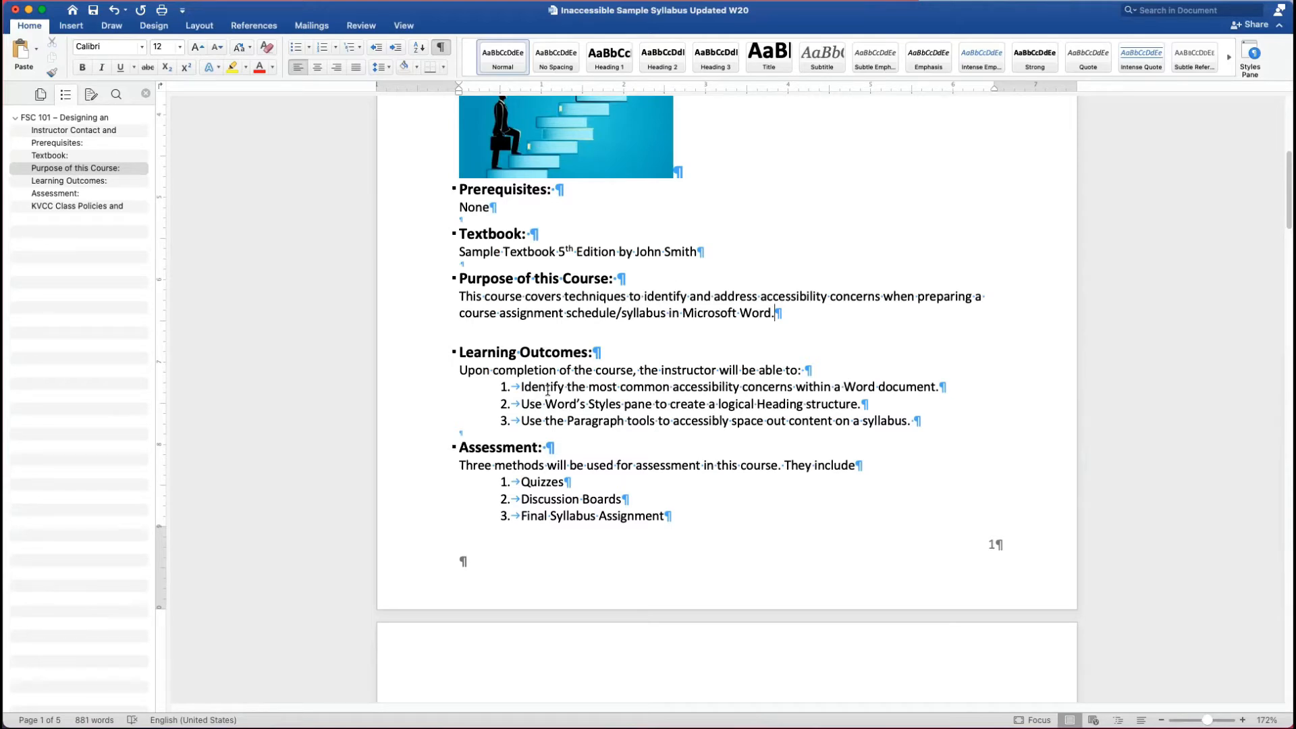
pyautogui.moveTo(527, 390); pyautogui.dragTo(922, 383)
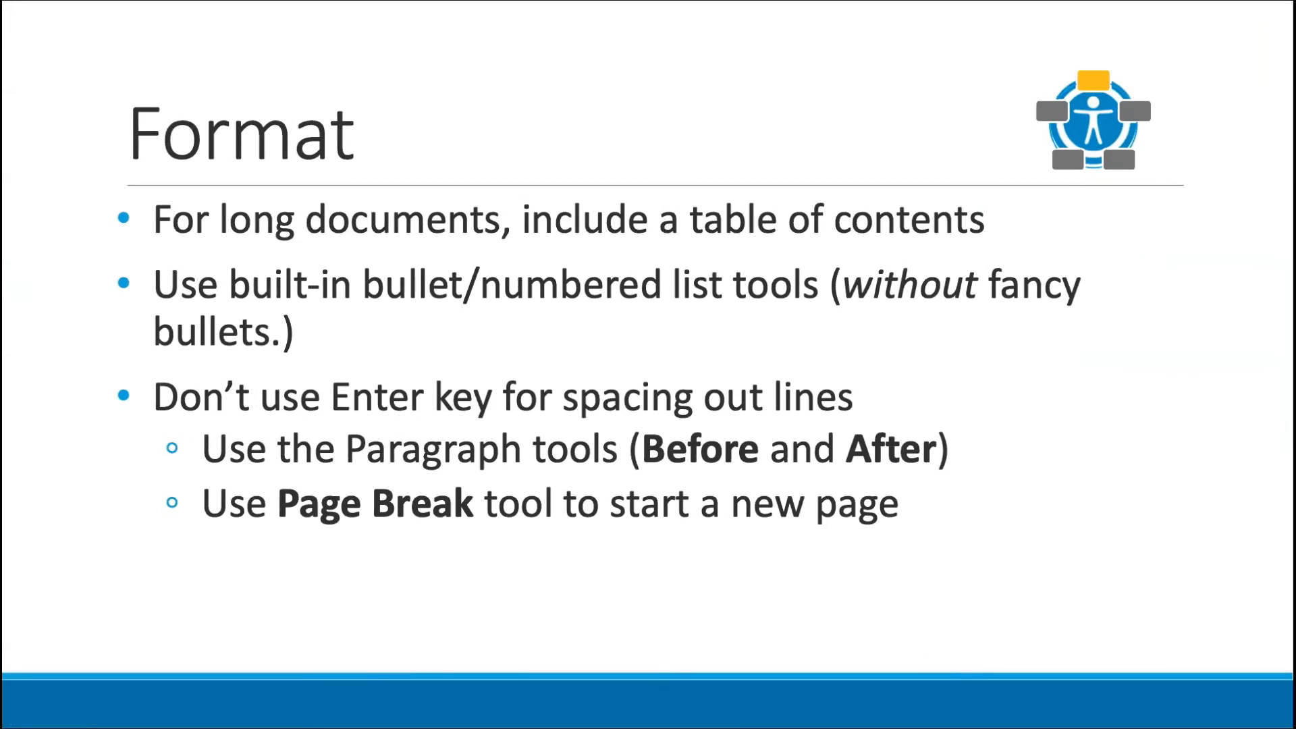
pyautogui.press('Right')
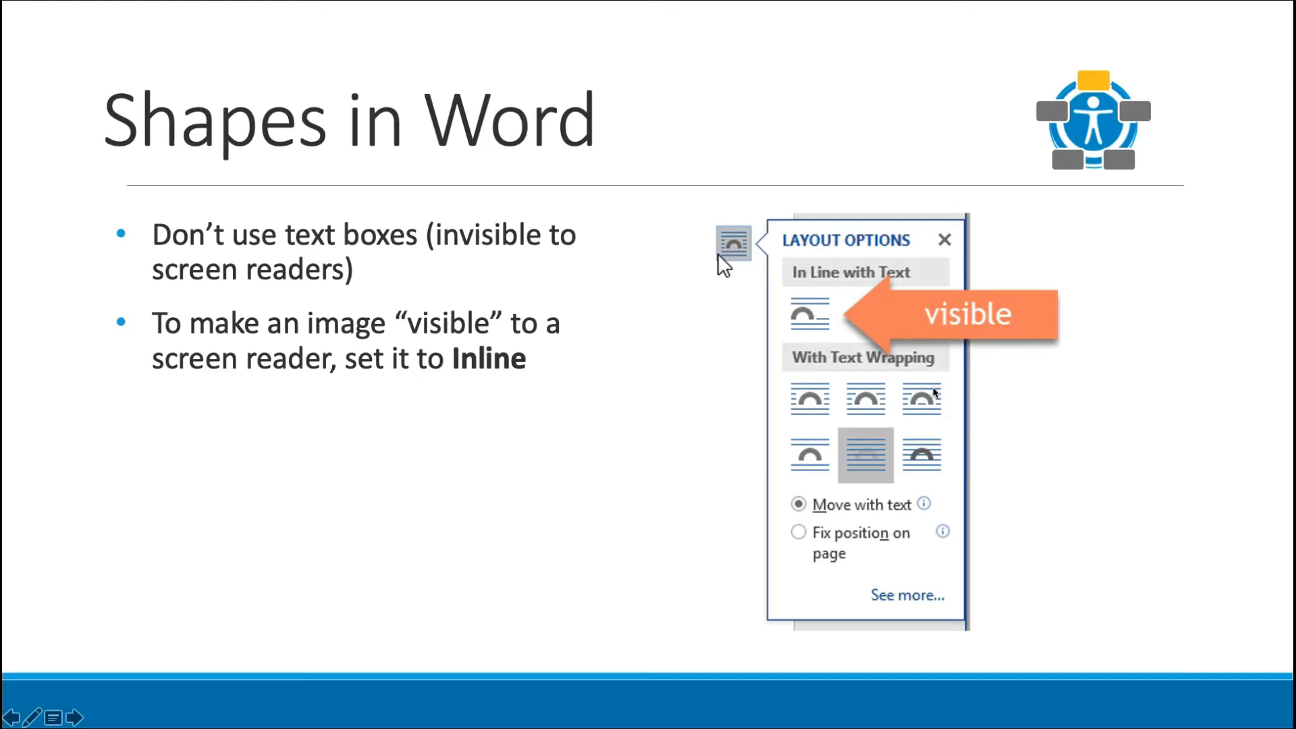
# Switch back to the syllabus in Word and set the staircase picture's text wrapping to Through
pyautogui.press('super+Tab')
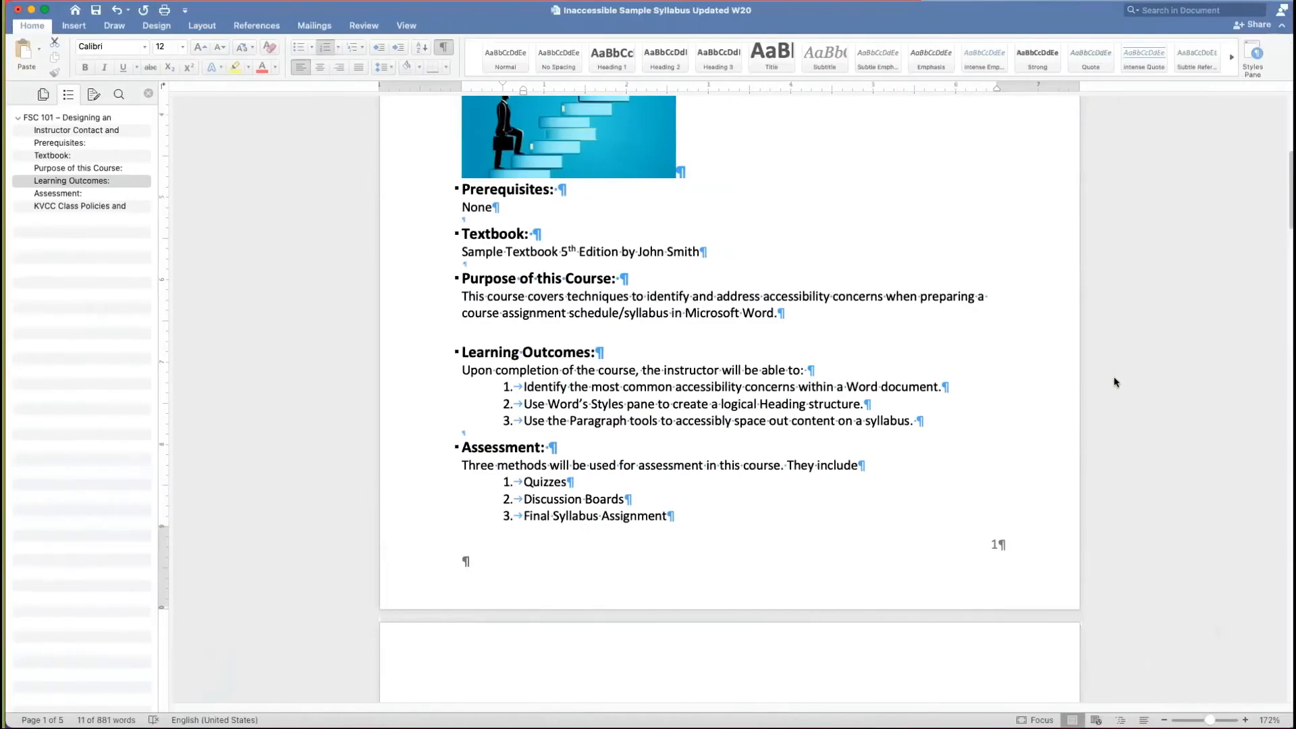
pyautogui.scroll(5, 821, 297)
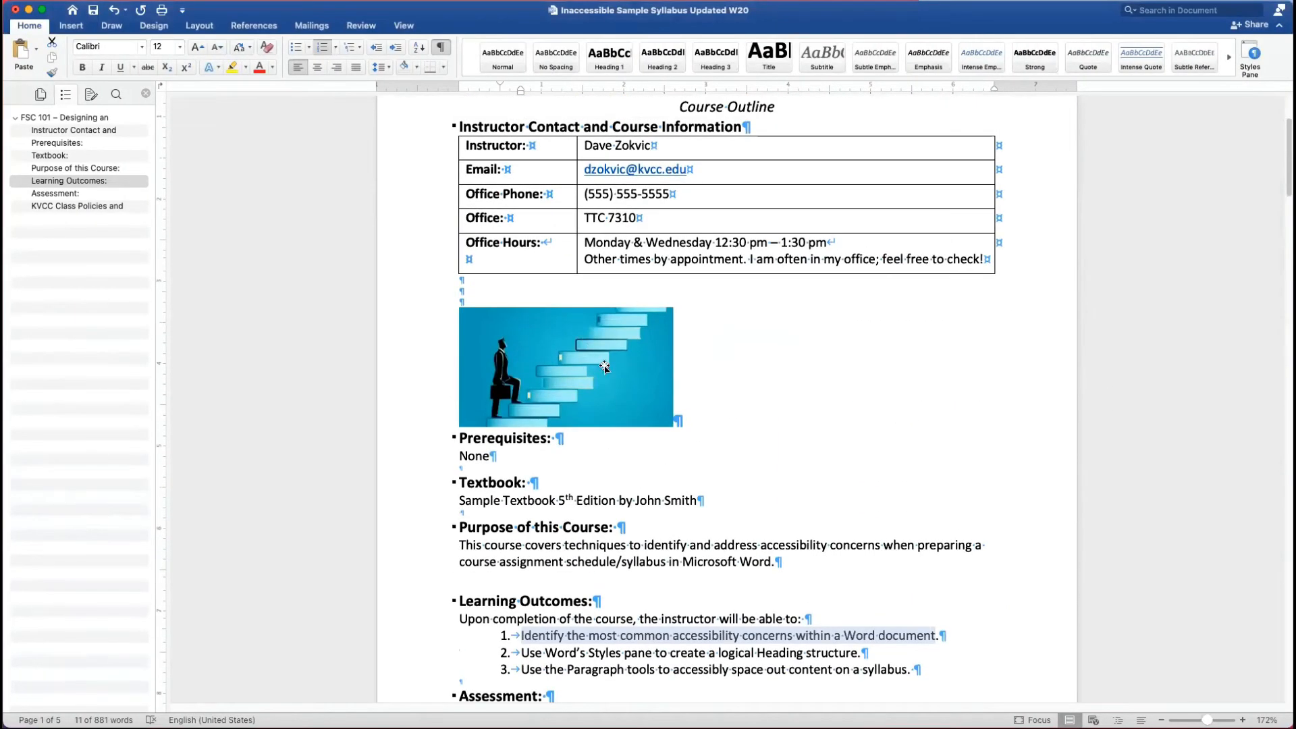
pyautogui.click(605, 366)
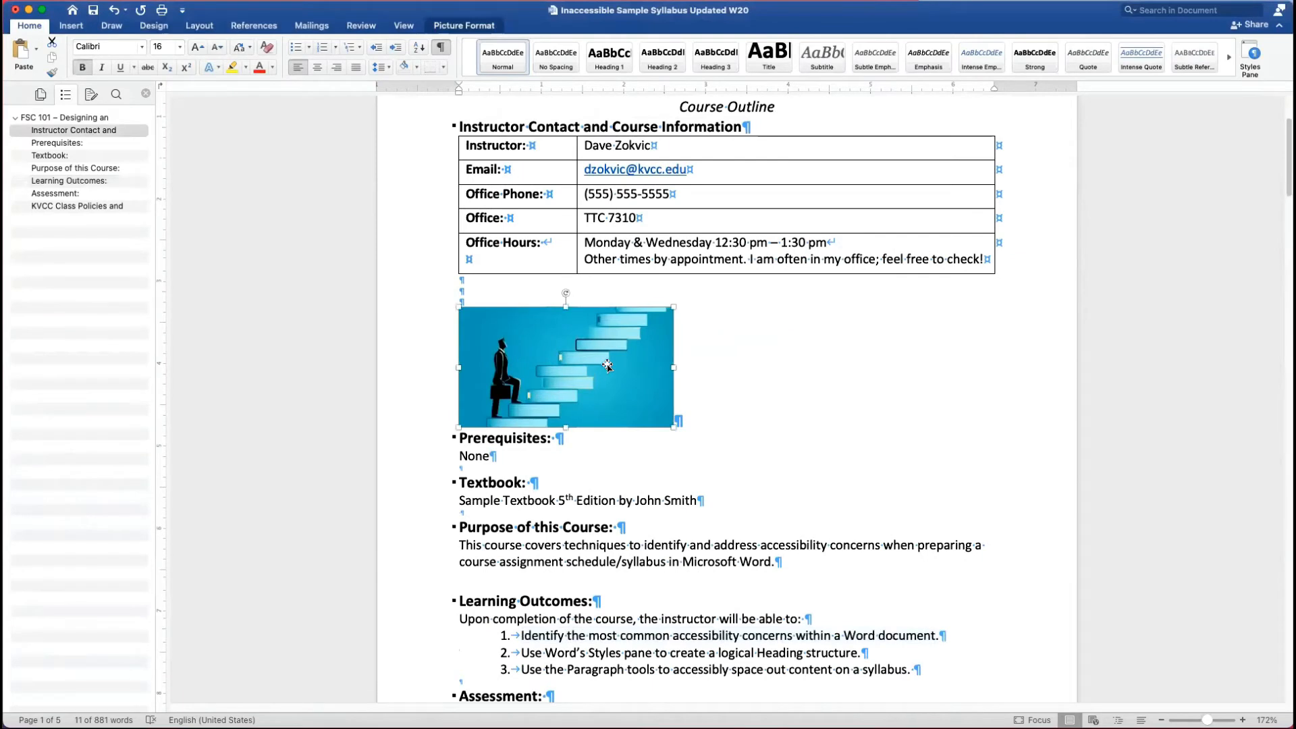
pyautogui.click(482, 25)
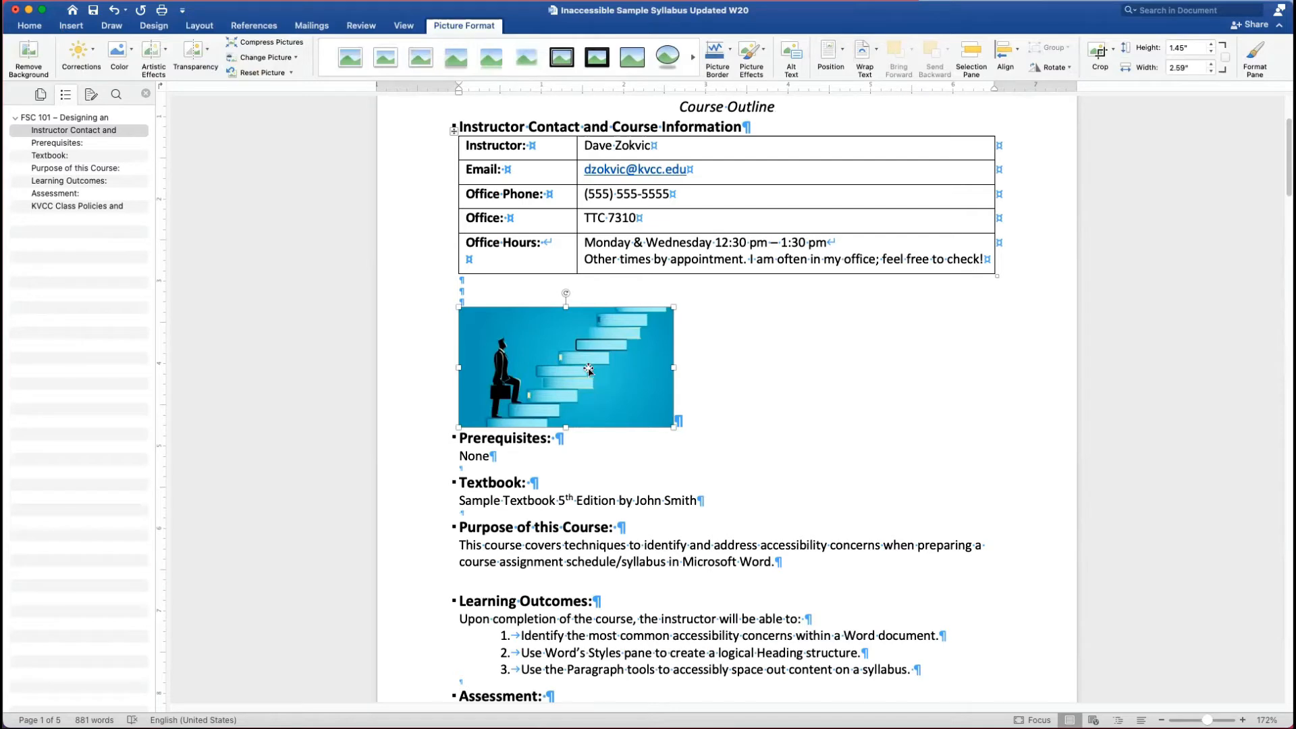
pyautogui.click(877, 55)
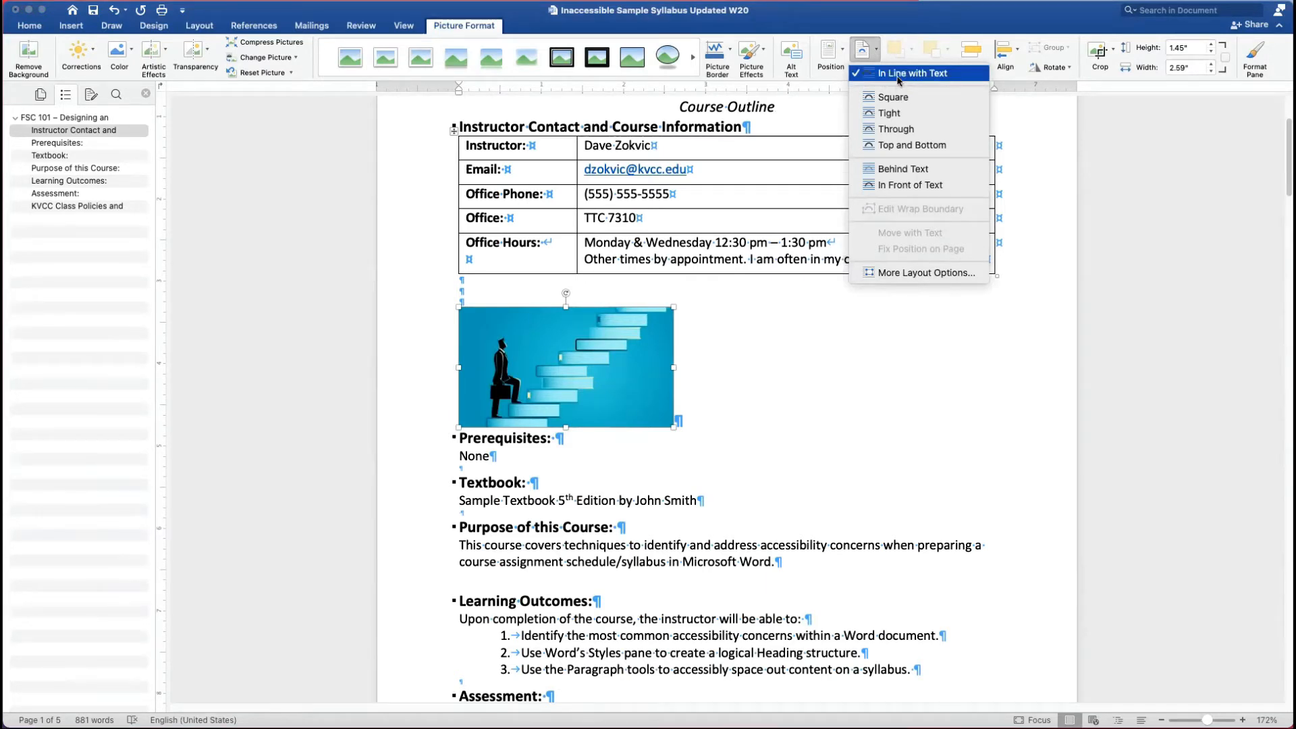
pyautogui.click(890, 130)
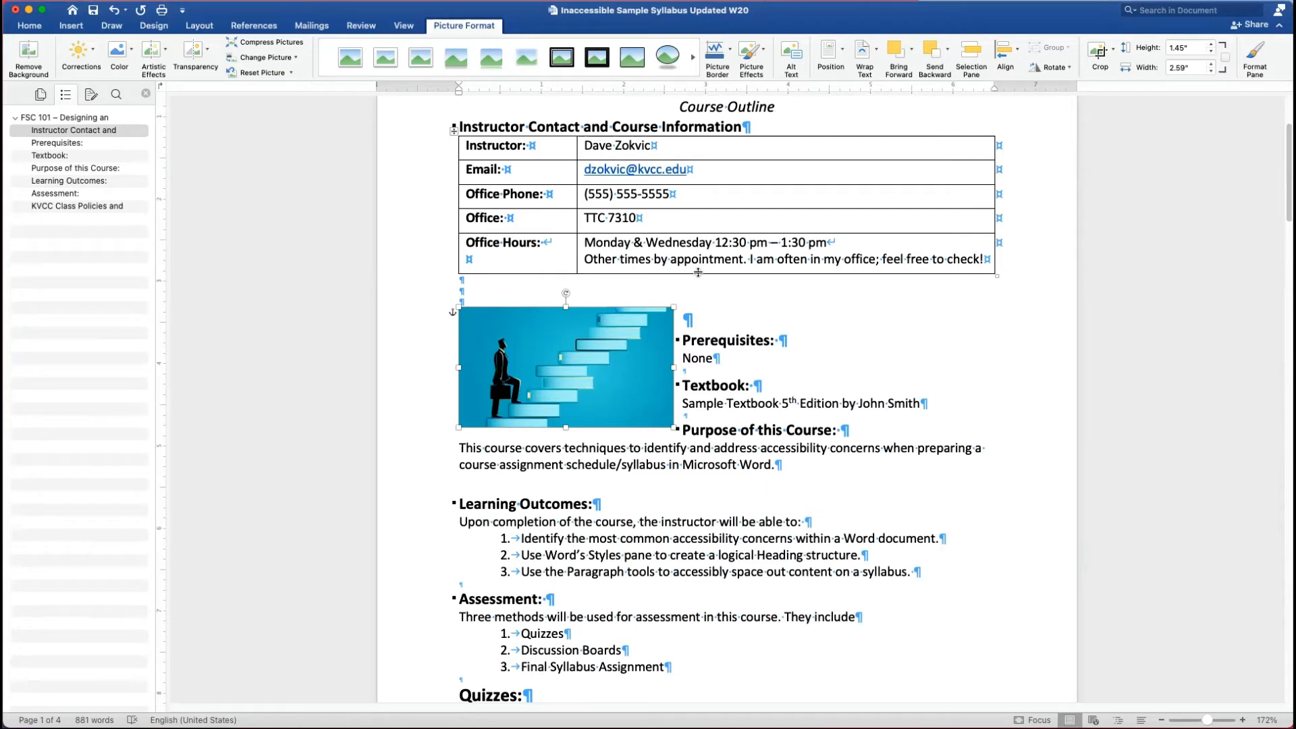
# Set the staircase picture's text wrapping to In Line with Text
pyautogui.click(864, 52)
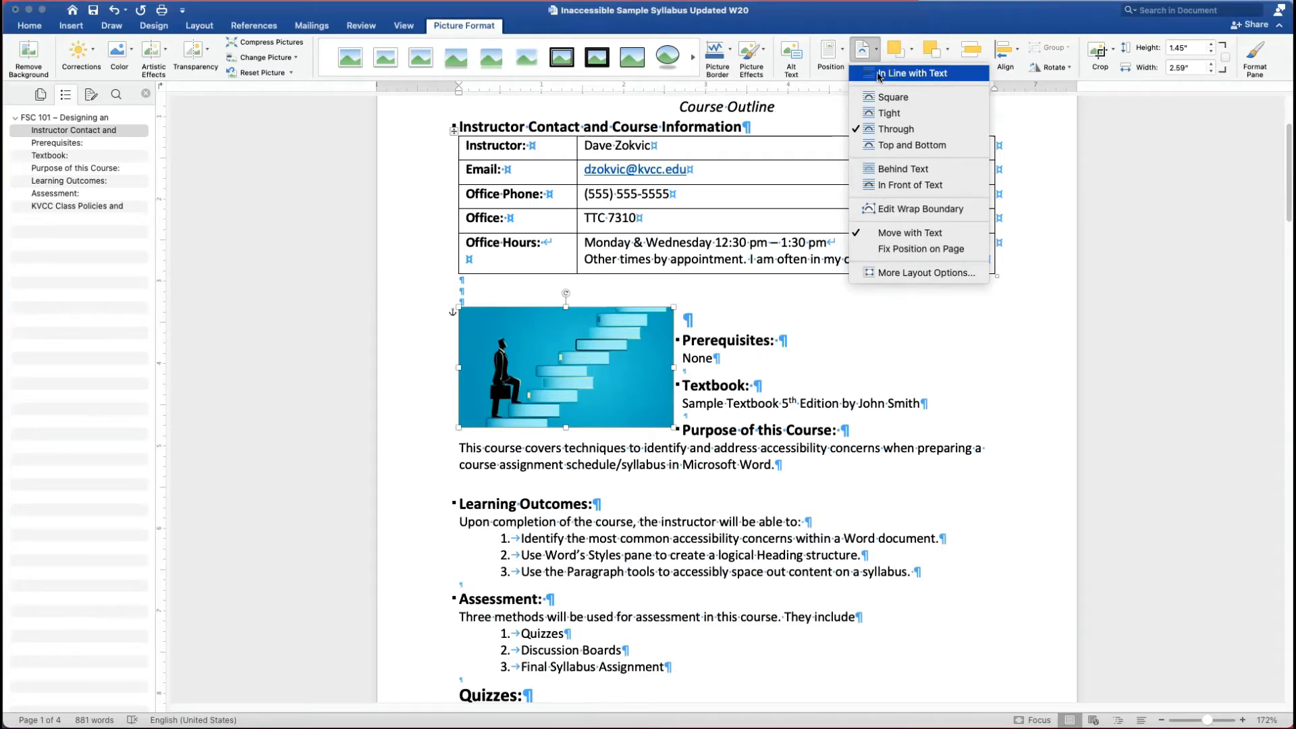
pyautogui.click(881, 74)
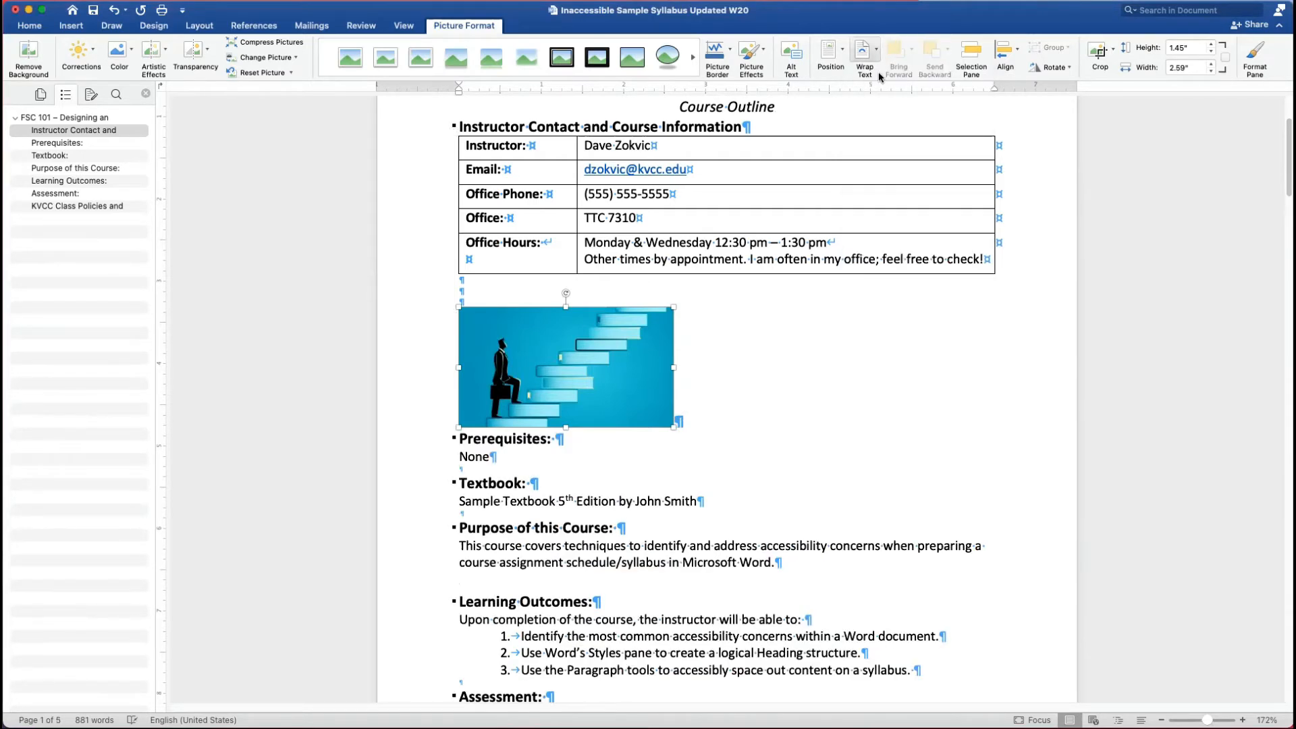